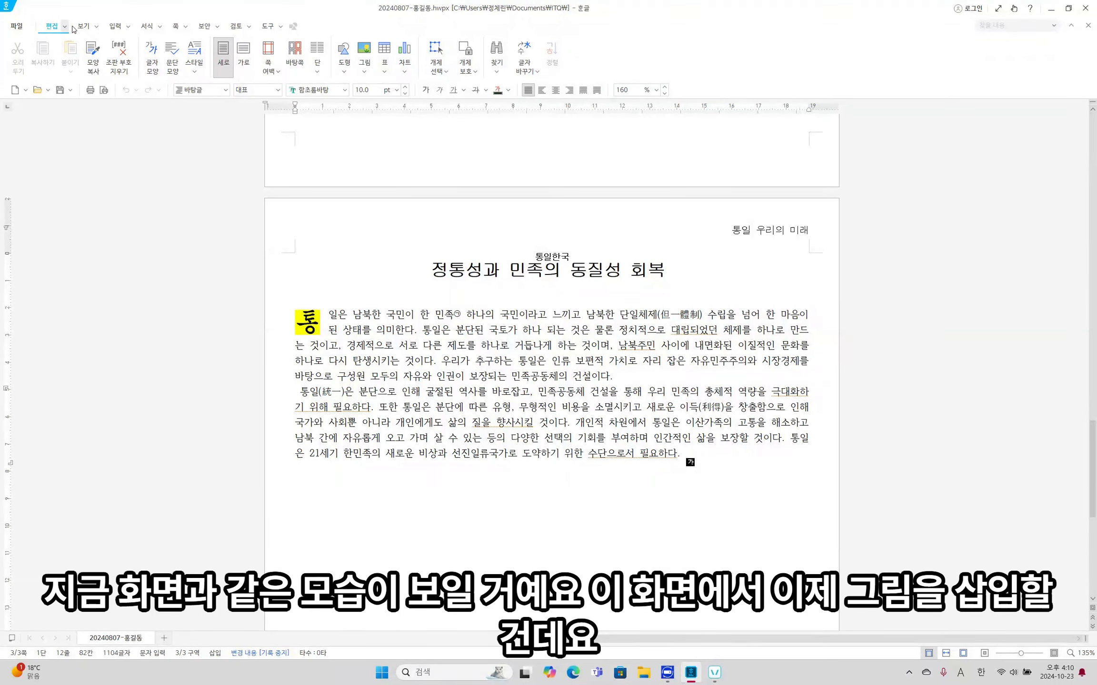
Insert the picture 그림4 from the Documents > ITQ > Picture folder at the end of the body text.
{"action": "left_click", "coordinate": [129, 28]}
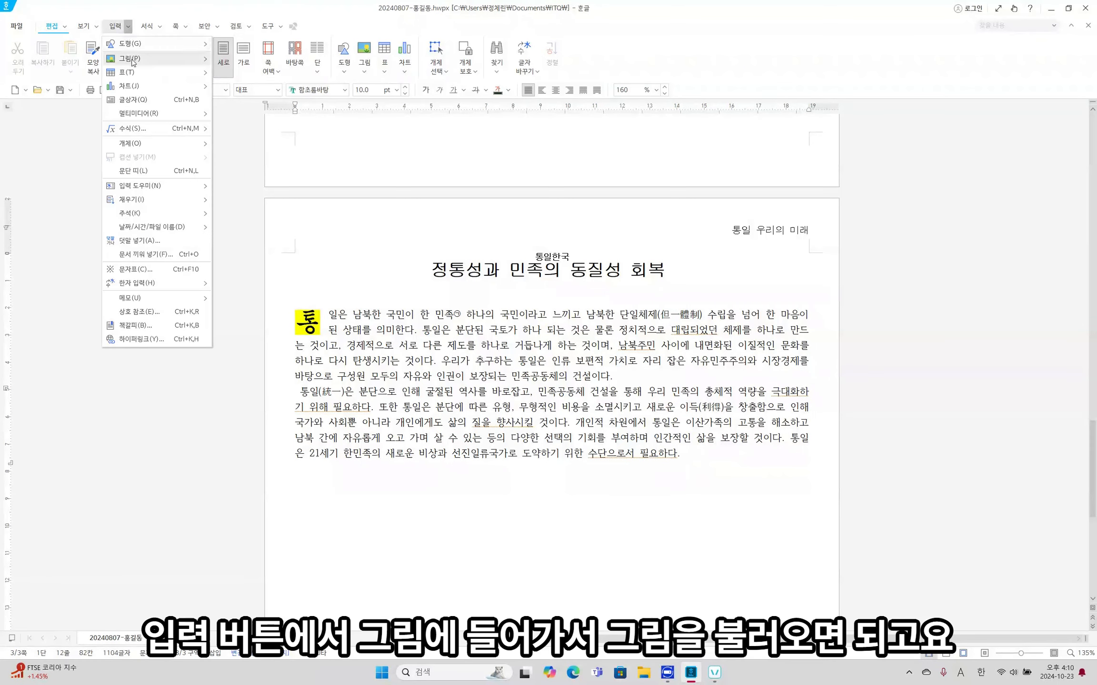
{"action": "mouse_move", "coordinate": [133, 62]}
{"action": "left_click", "coordinate": [236, 59]}
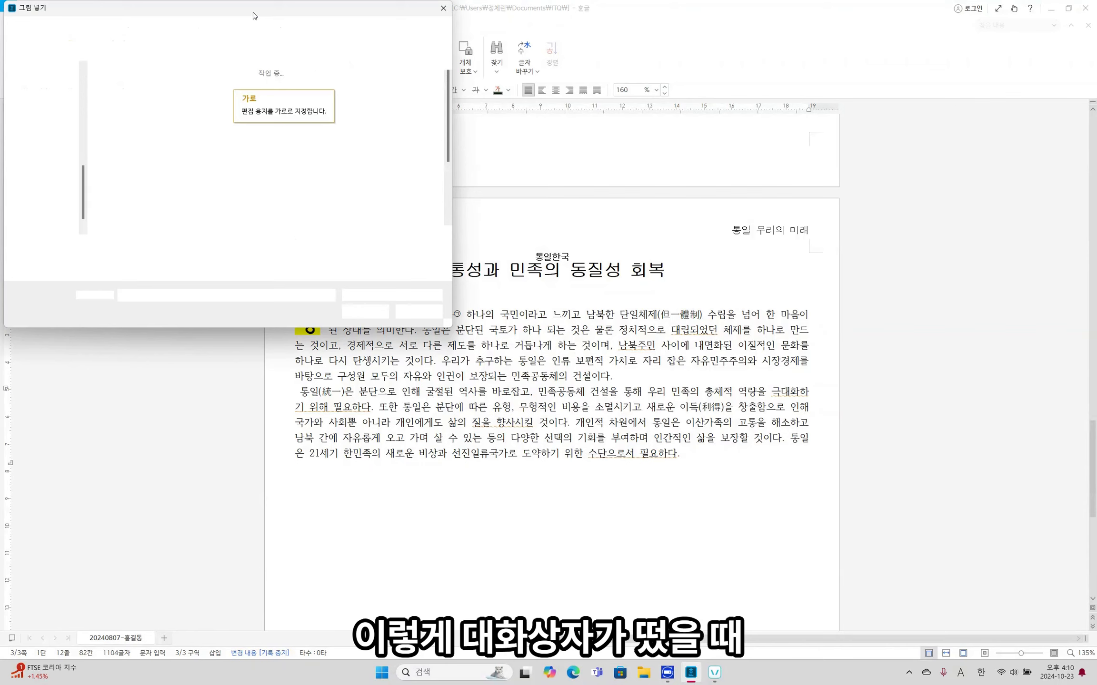
{"action": "left_click_drag", "start_coordinate": [254, 20], "coordinate": [457, 114]}
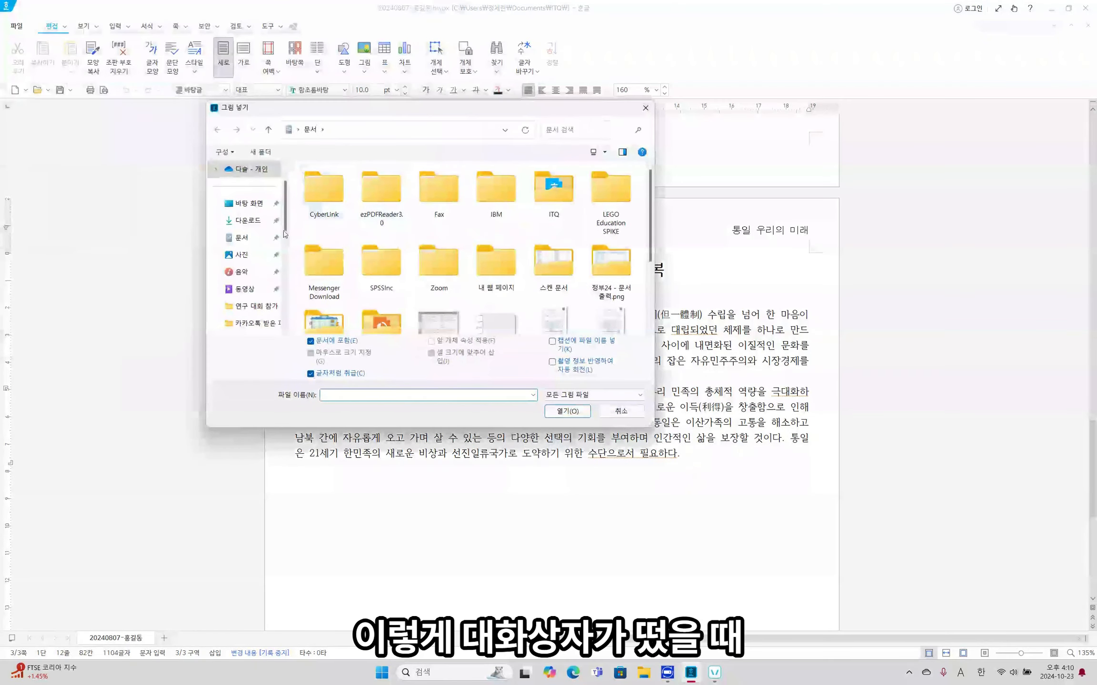
{"action": "left_click", "coordinate": [240, 237]}
{"action": "double_click", "coordinate": [319, 248]}
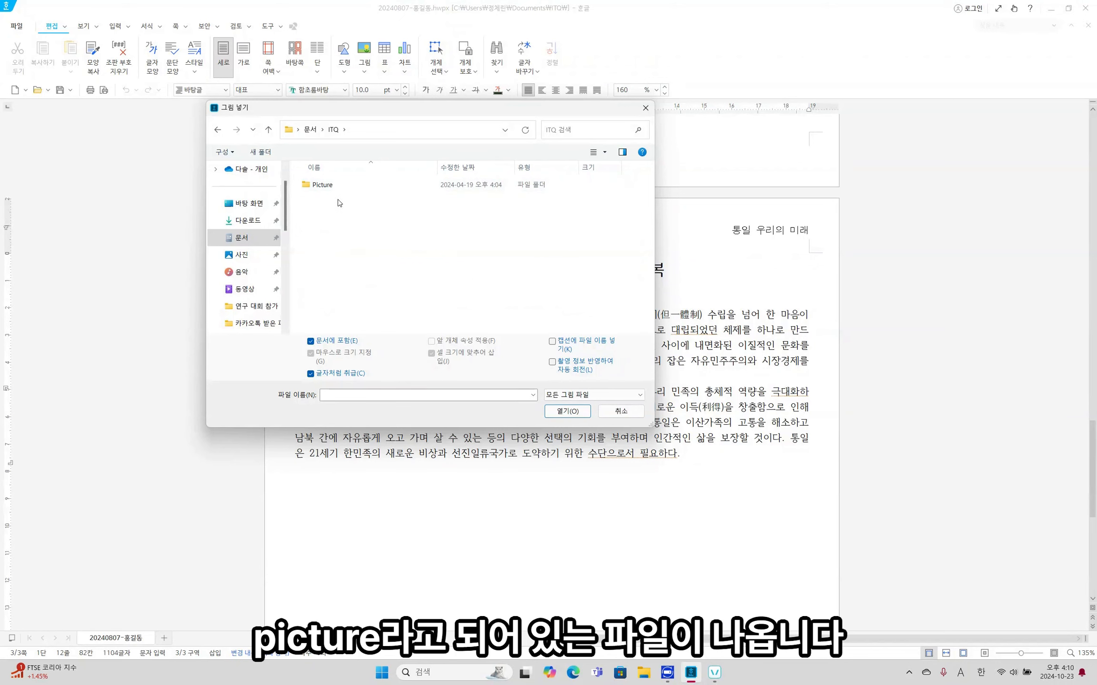
{"action": "left_click", "coordinate": [345, 191]}
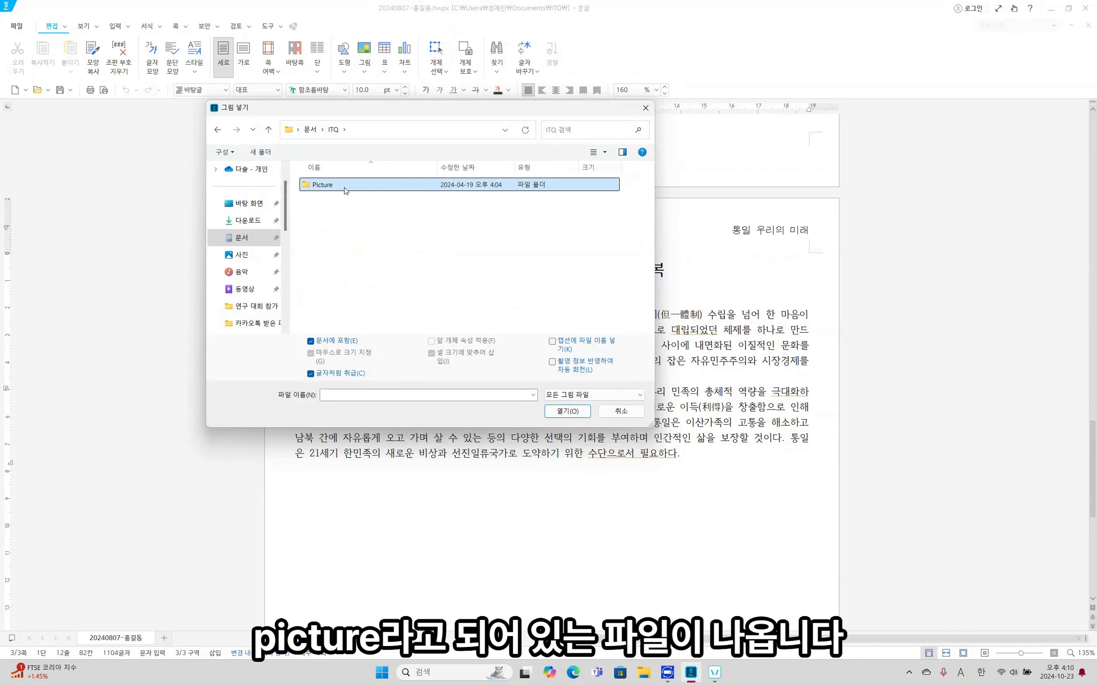
{"action": "double_click", "coordinate": [399, 192]}
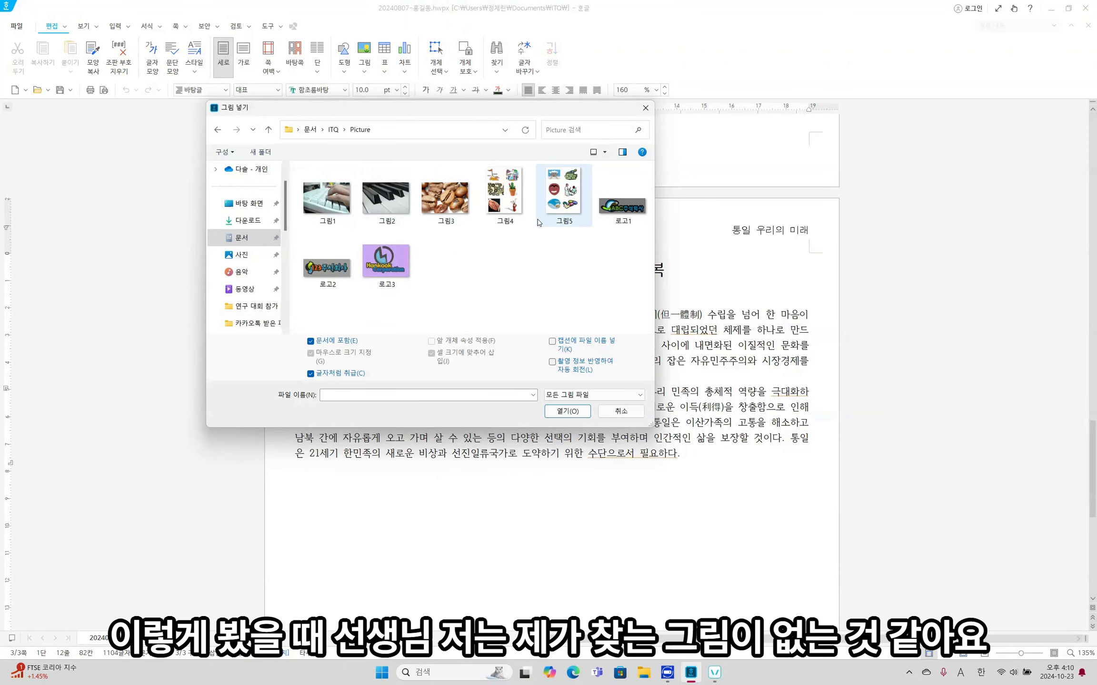
{"action": "left_click", "coordinate": [506, 215]}
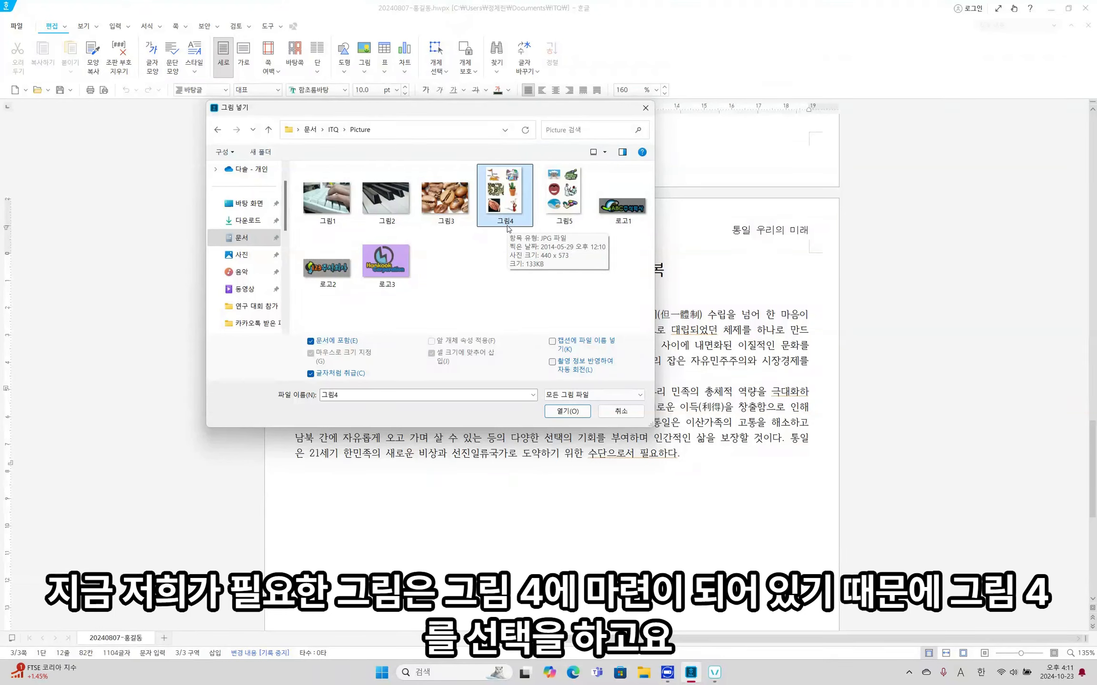
{"action": "left_click", "coordinate": [579, 412]}
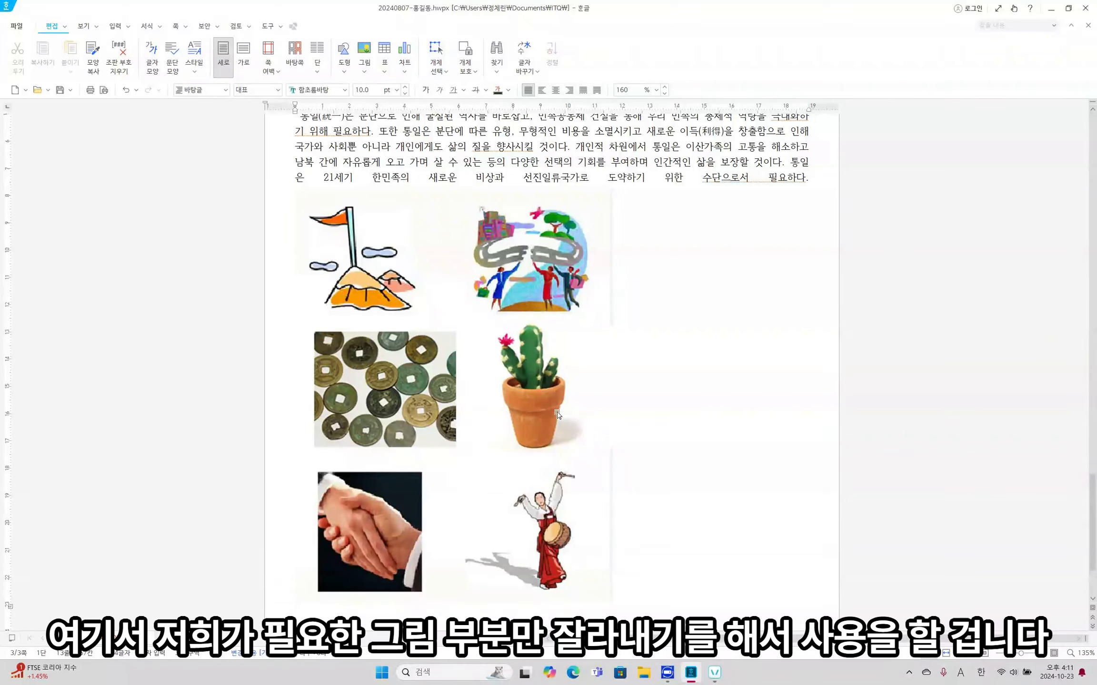
Crop the inserted picture down to the handshake photo in its lower-left part, about 41 × 50 mm.
{"action": "left_click", "coordinate": [558, 414]}
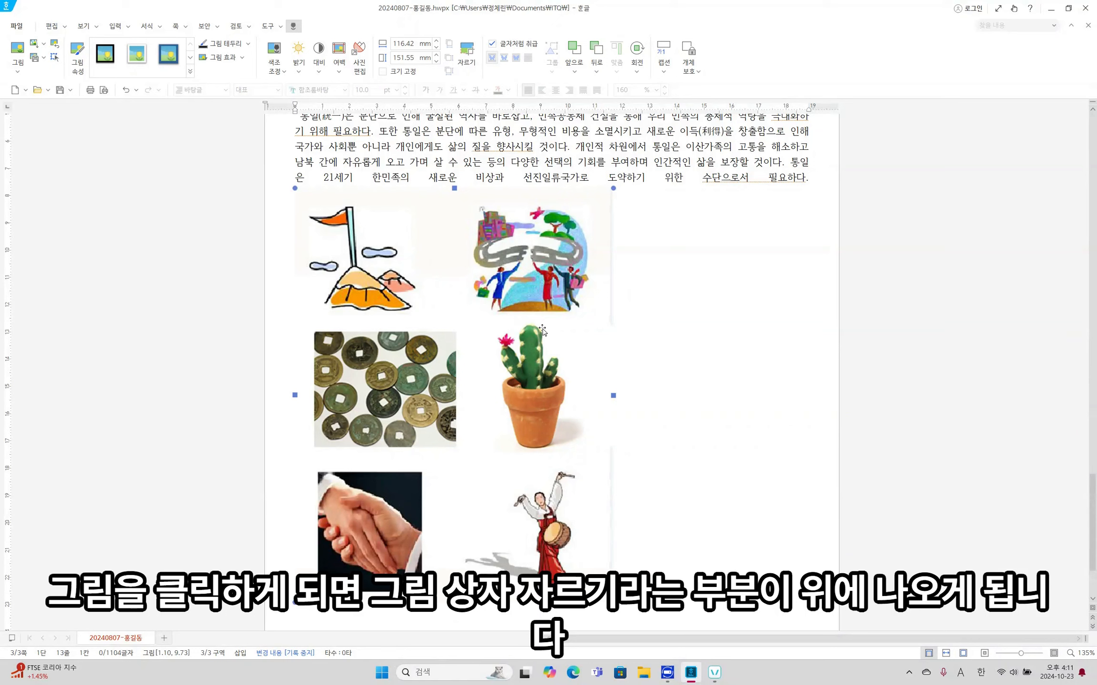
{"action": "left_click", "coordinate": [461, 75]}
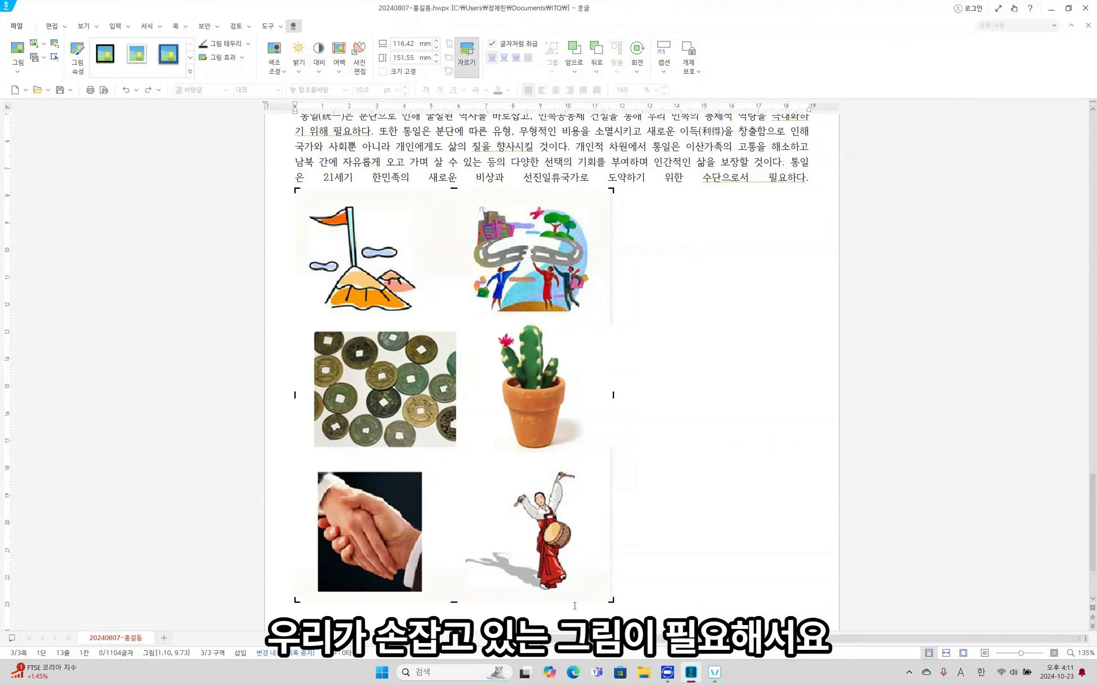
{"action": "left_click_drag", "start_coordinate": [613, 600], "coordinate": [428, 599]}
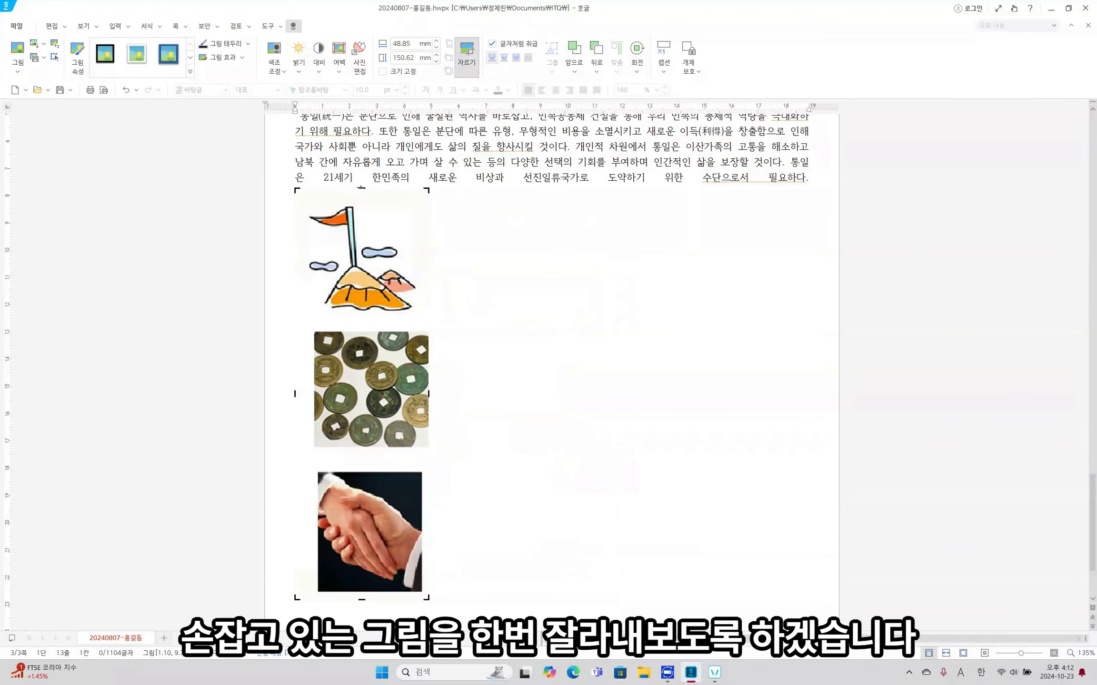
{"action": "left_click_drag", "start_coordinate": [362, 189], "coordinate": [360, 473]}
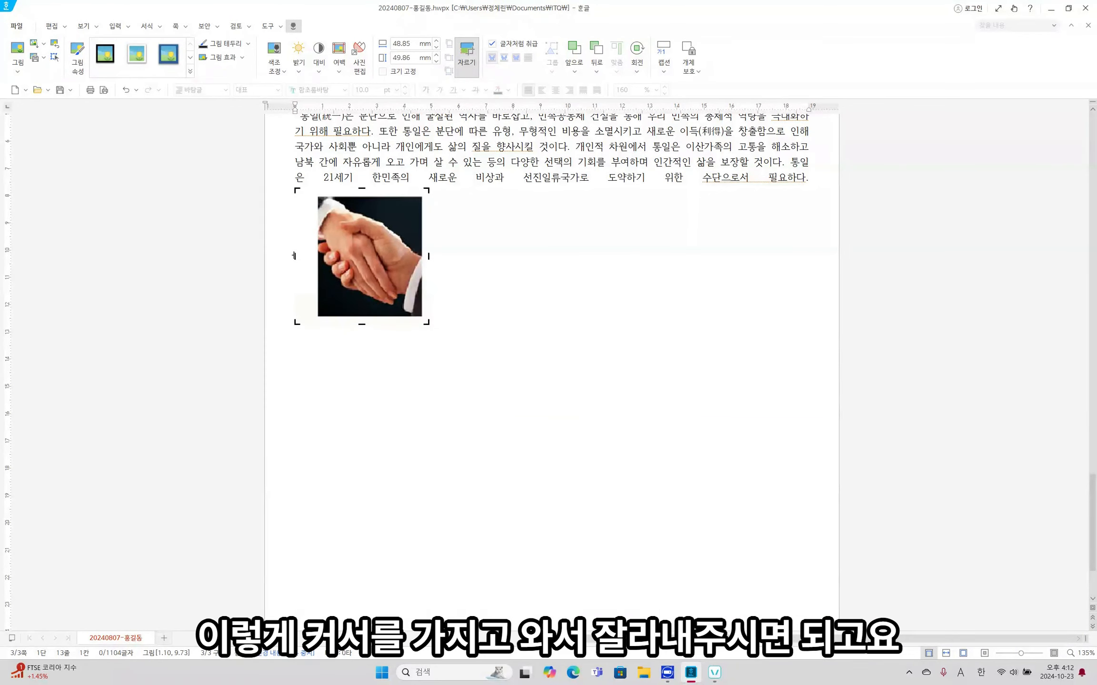
{"action": "left_click_drag", "start_coordinate": [294, 256], "coordinate": [318, 256]}
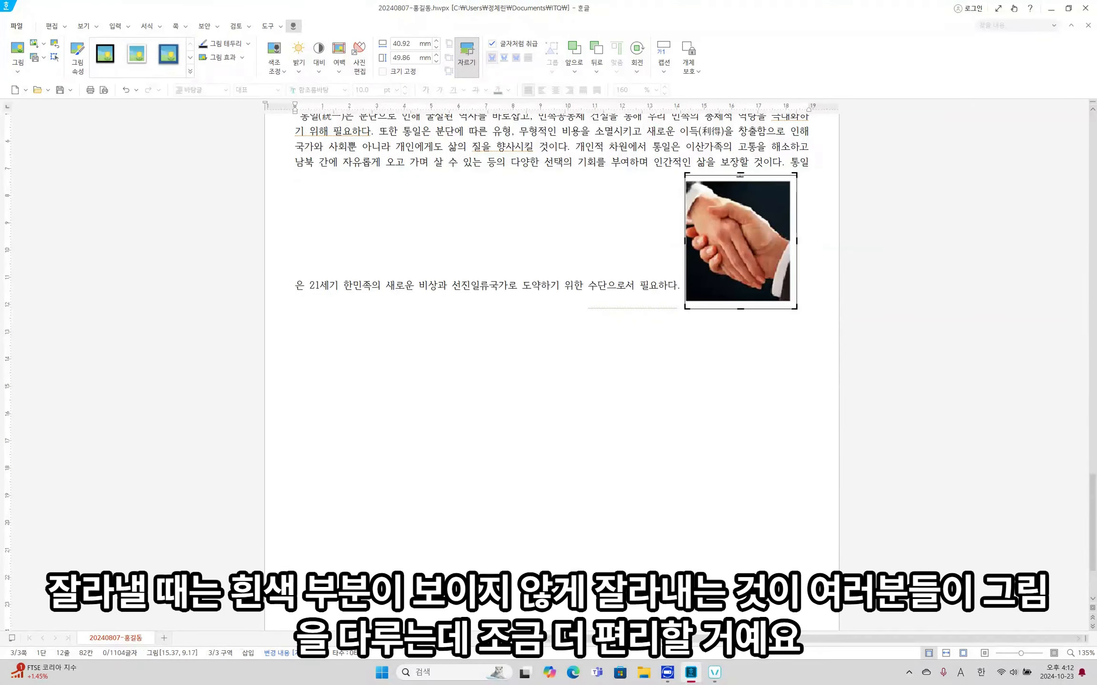
Trim the remaining white edges off the handshake picture, leaving it about 38.5 × 43.4 mm.
{"action": "left_click_drag", "start_coordinate": [740, 174], "coordinate": [740, 184]}
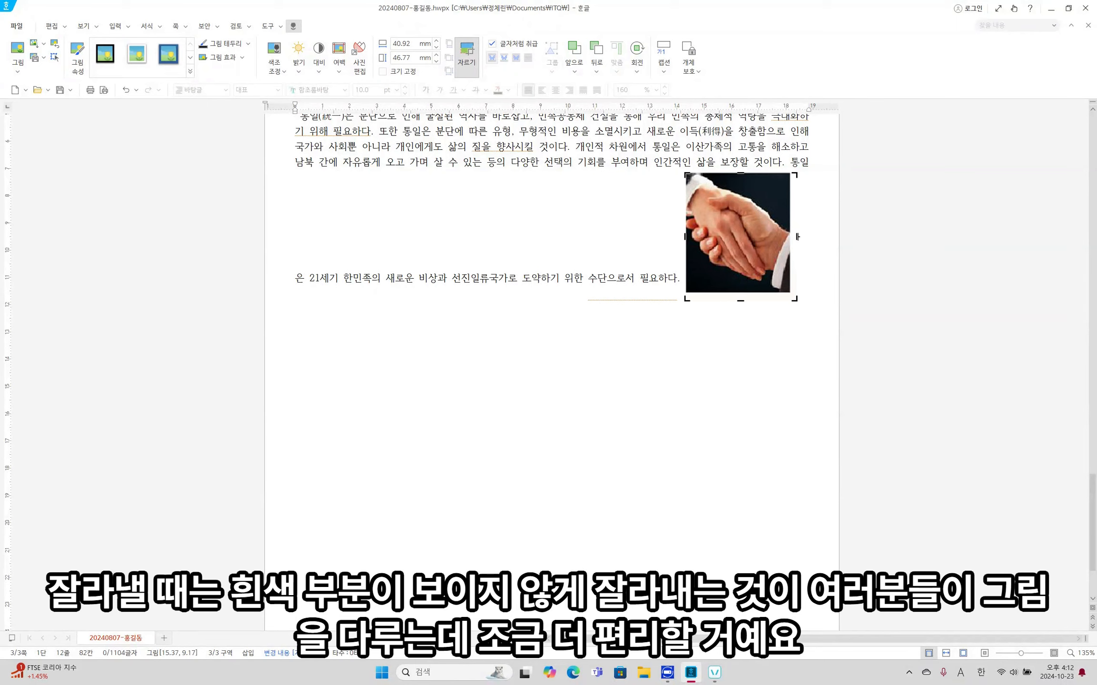
{"action": "left_click_drag", "start_coordinate": [797, 236], "coordinate": [791, 237]}
{"action": "left_click_drag", "start_coordinate": [740, 301], "coordinate": [740, 295]}
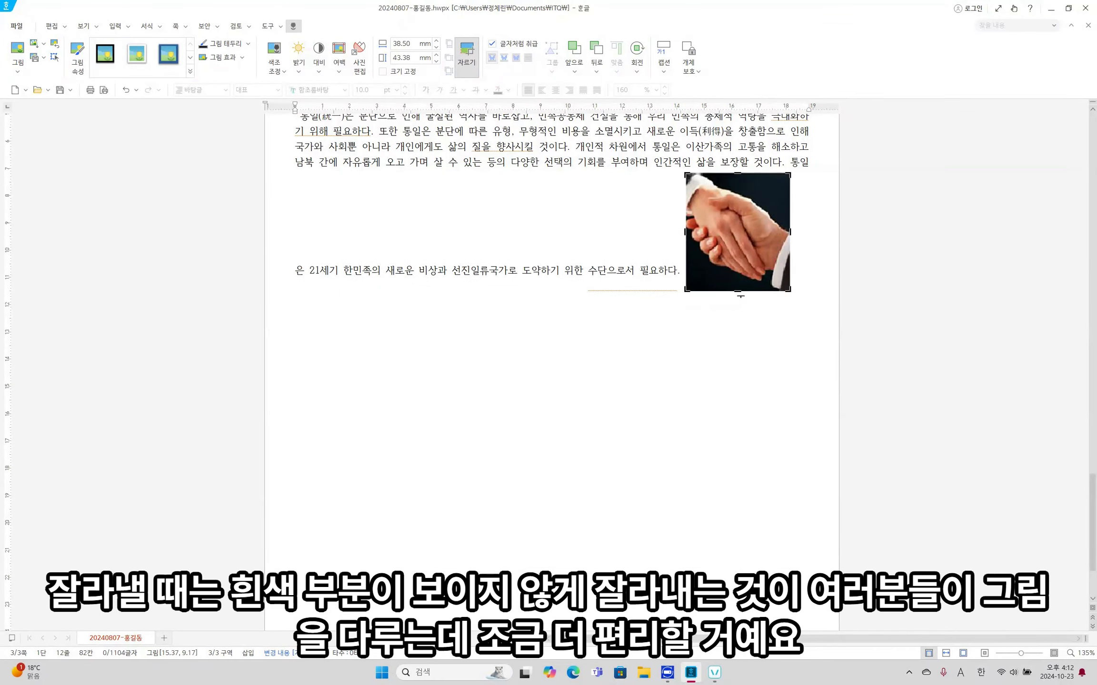
{"action": "left_click", "coordinate": [736, 357]}
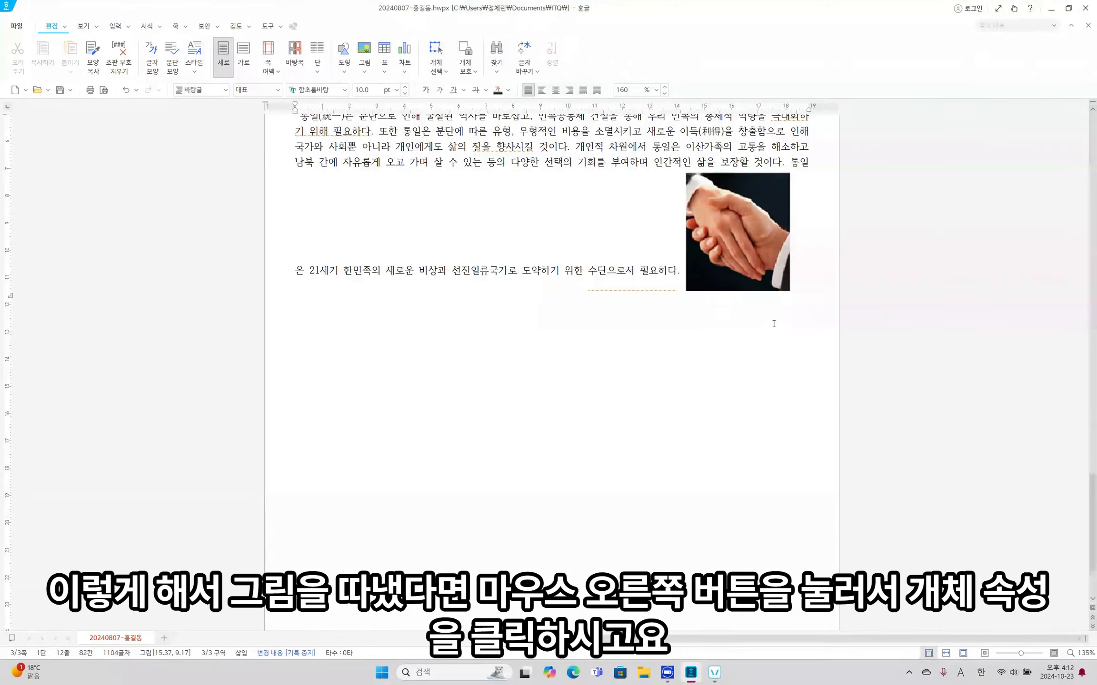
Set the handshake picture's width and height to 40 mm each in its object properties and lock its size (크기 고정).
{"action": "left_click", "coordinate": [777, 261]}
{"action": "right_click", "coordinate": [777, 261]}
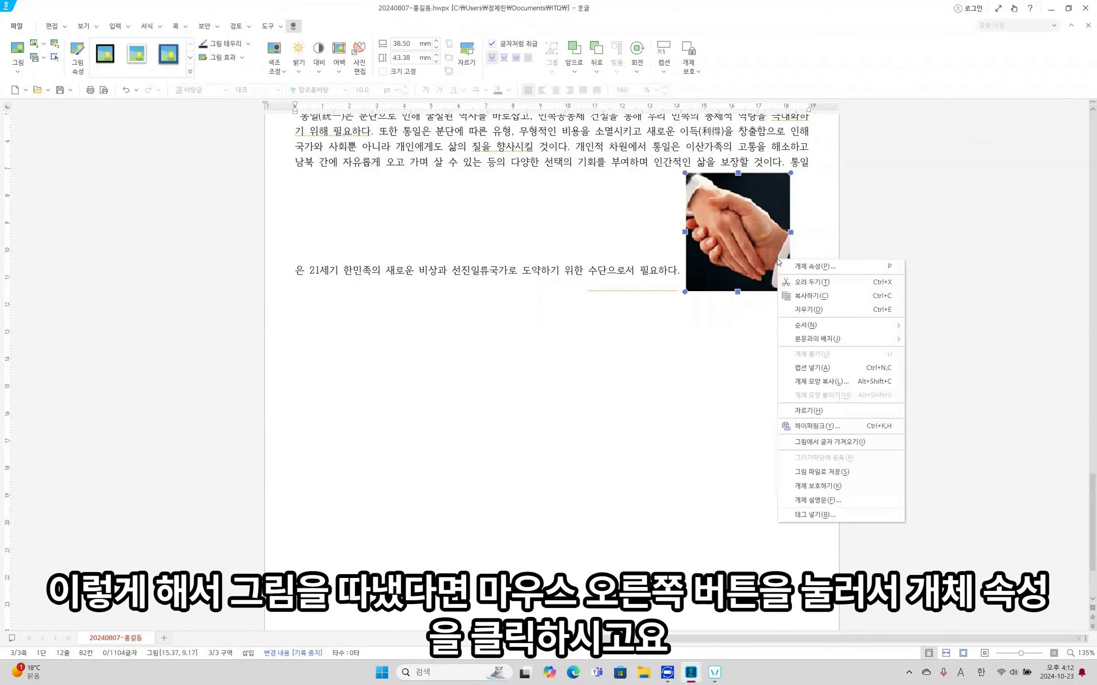
{"action": "left_click", "coordinate": [819, 269]}
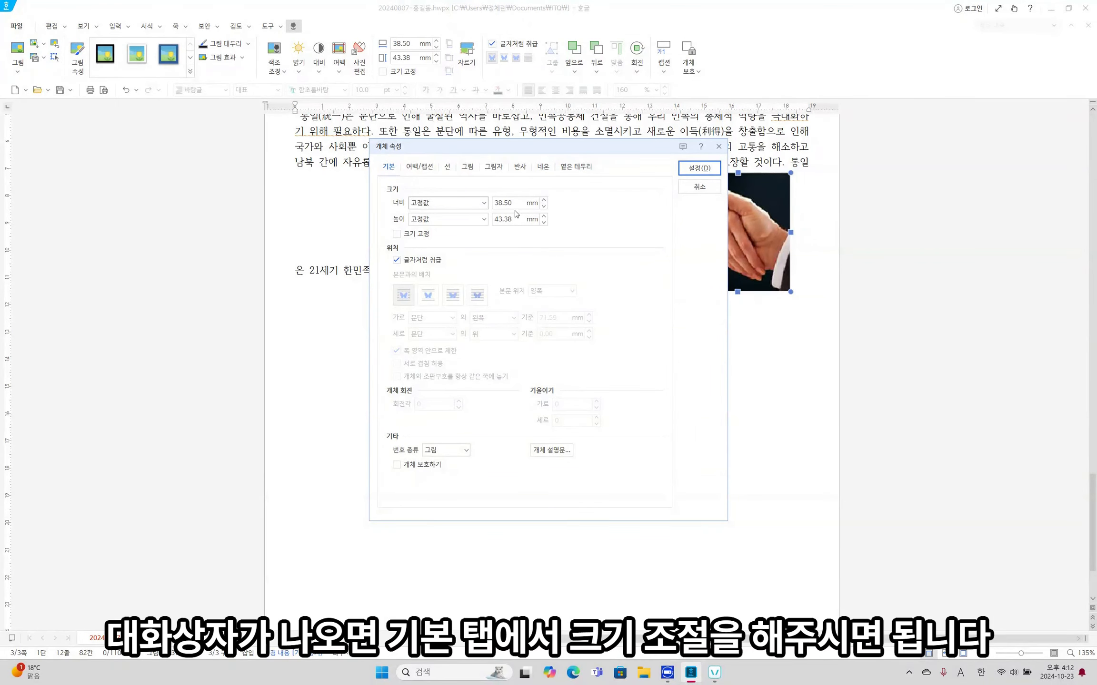
{"action": "left_click_drag", "start_coordinate": [517, 205], "coordinate": [442, 202]}
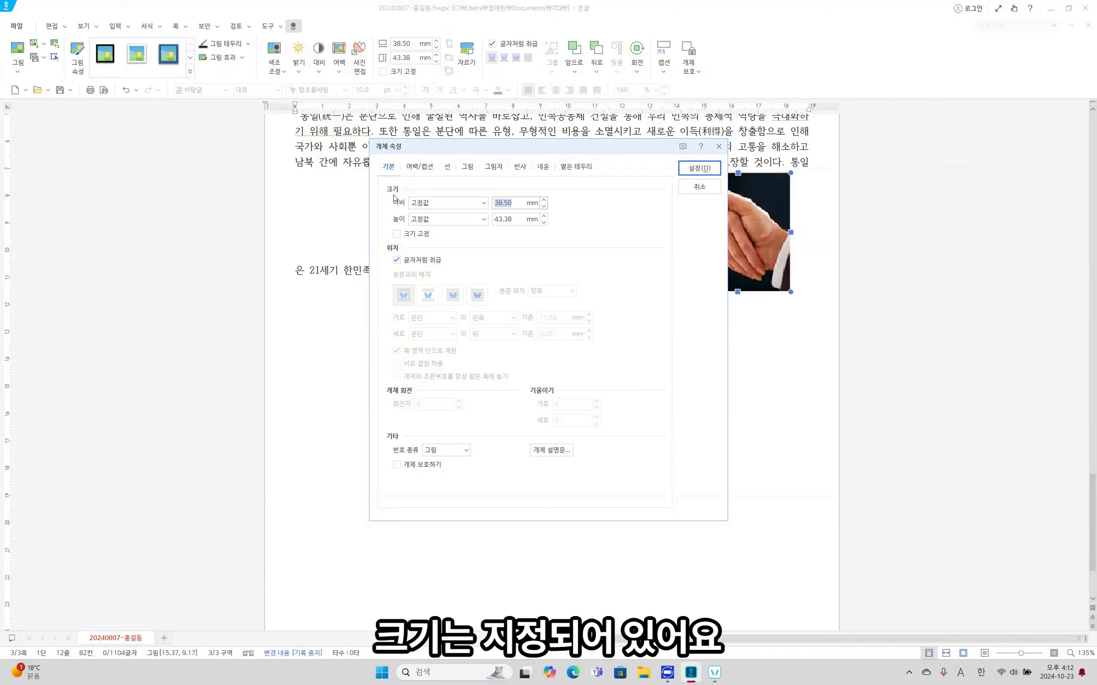
{"action": "type", "text": "40"}
{"action": "key", "text": "Tab"}
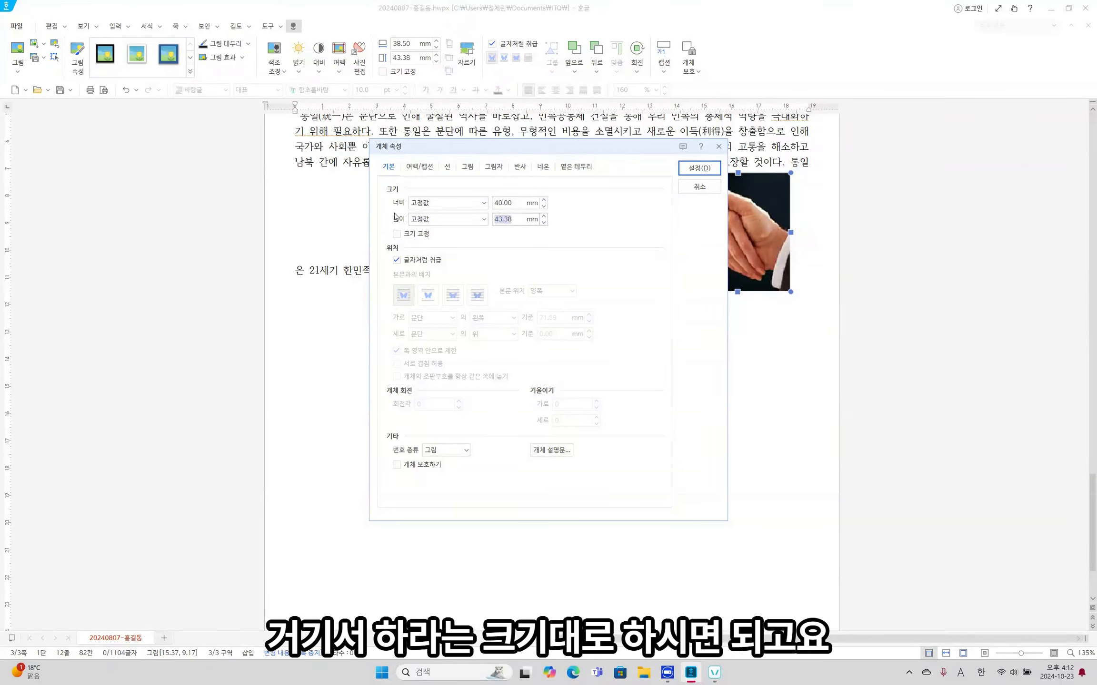
{"action": "type", "text": "40"}
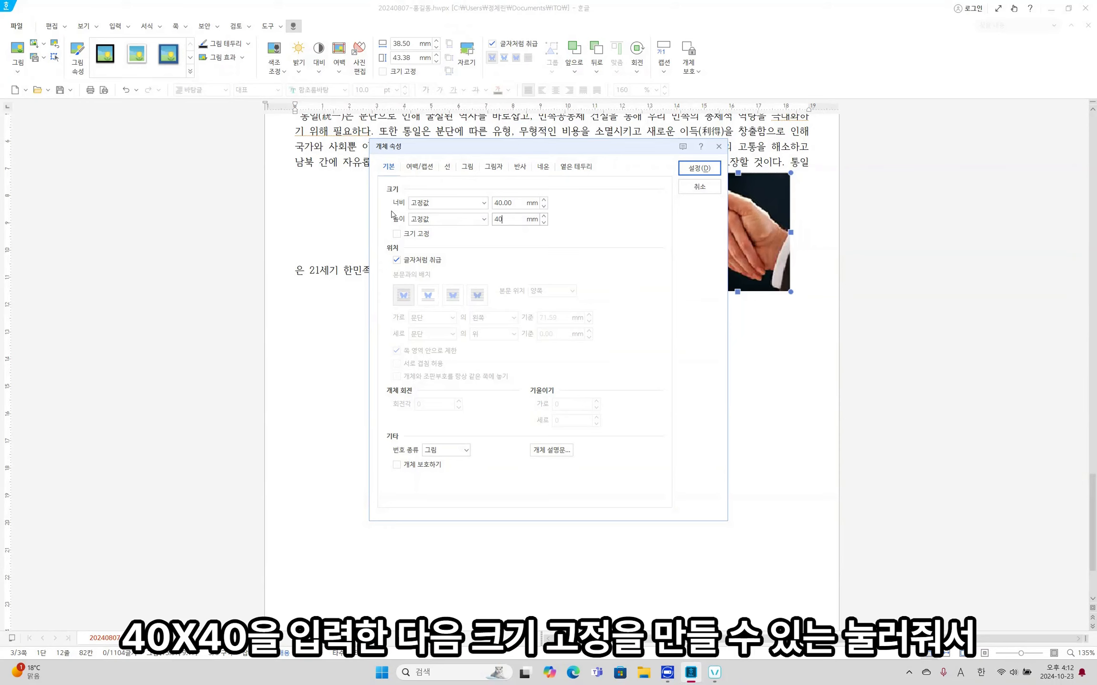
{"action": "left_click", "coordinate": [421, 238]}
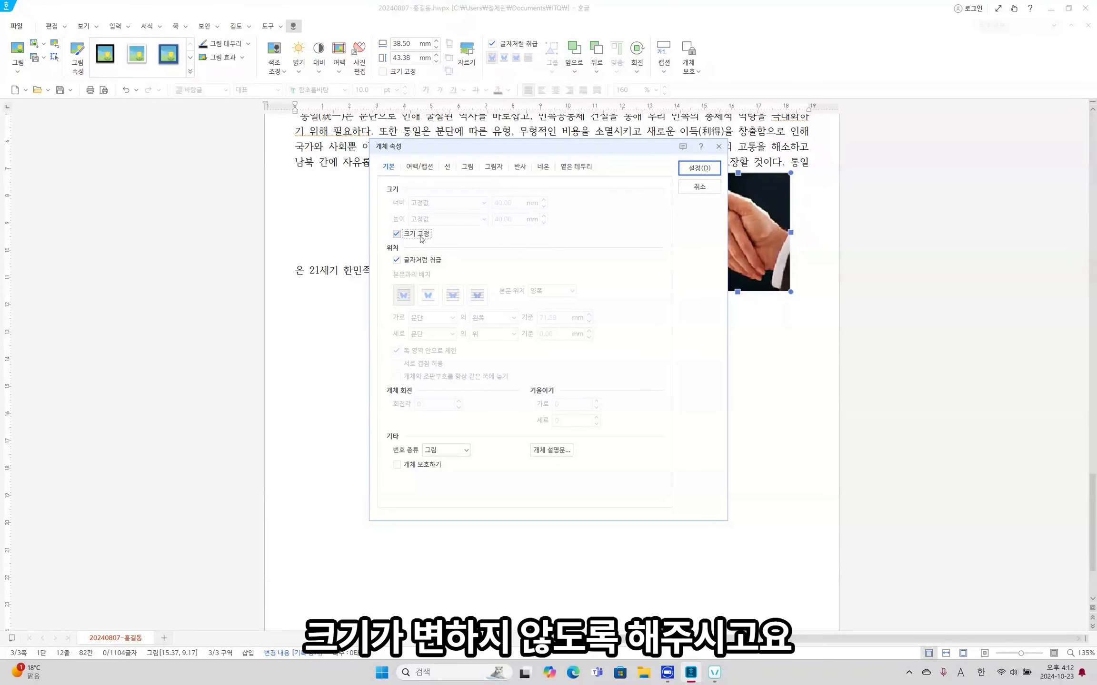
Turn off 글자처럼 취급 for the picture, choose the 어울림 text wrap, and apply the object properties.
{"action": "left_click", "coordinate": [423, 261]}
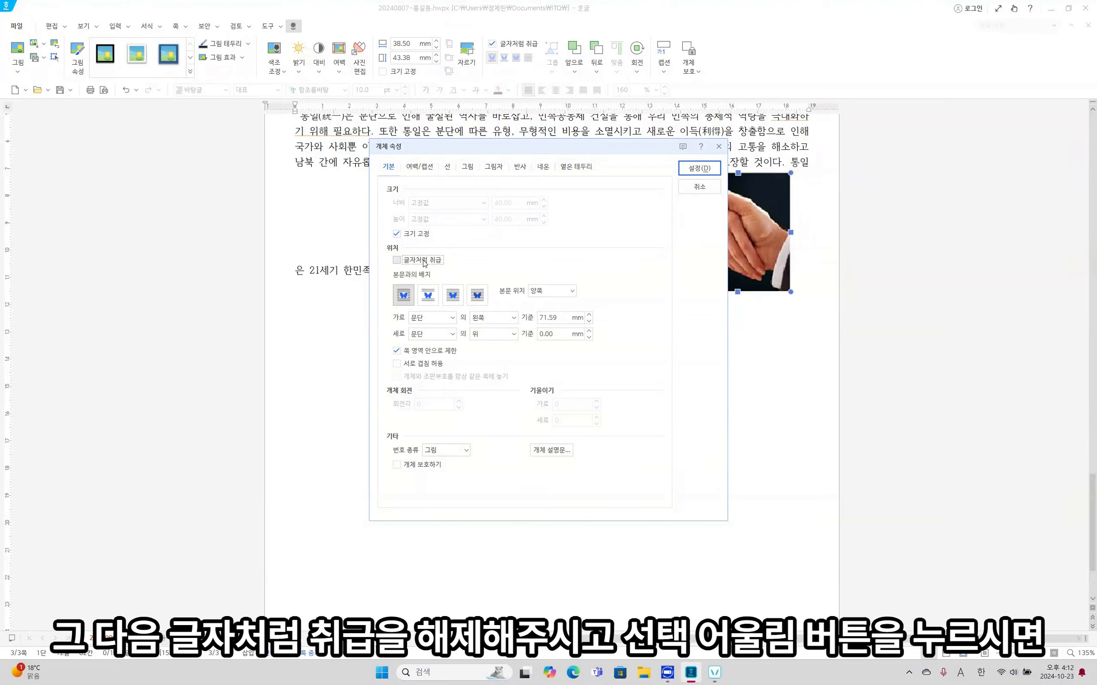
{"action": "left_click", "coordinate": [404, 295]}
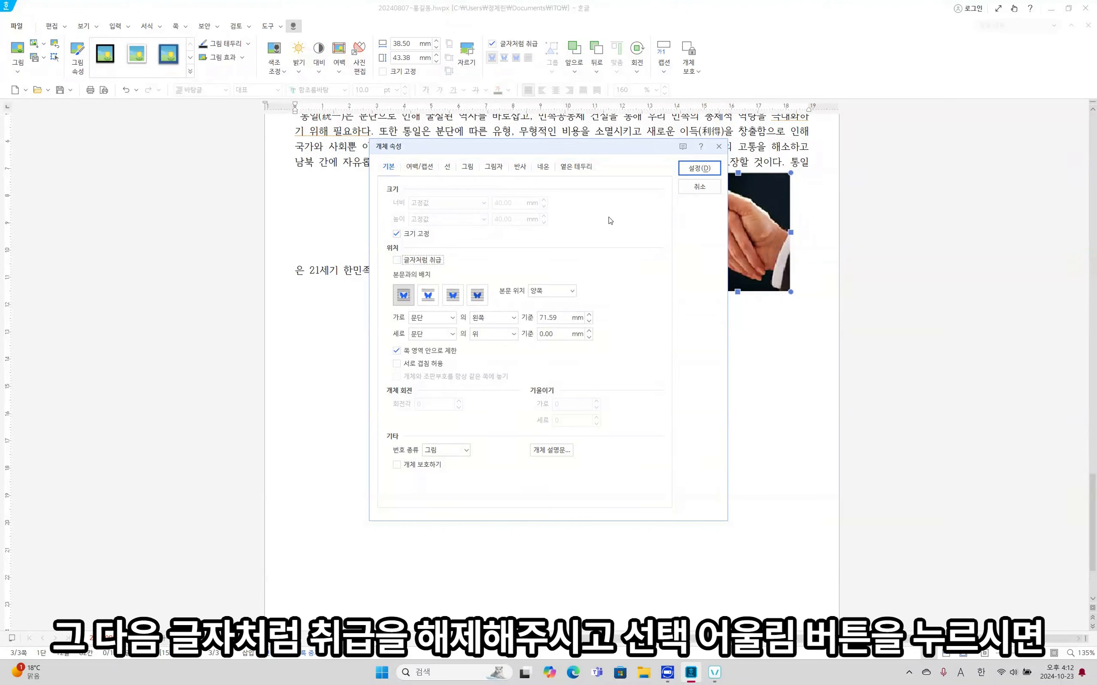
{"action": "left_click", "coordinate": [699, 168]}
Move the handshake picture beside the first body paragraph, close to the right page margin.
{"action": "scroll", "coordinate": [568, 346], "scroll_direction": "up", "scroll_amount": 1}
{"action": "left_click_drag", "start_coordinate": [569, 346], "coordinate": [770, 220]}
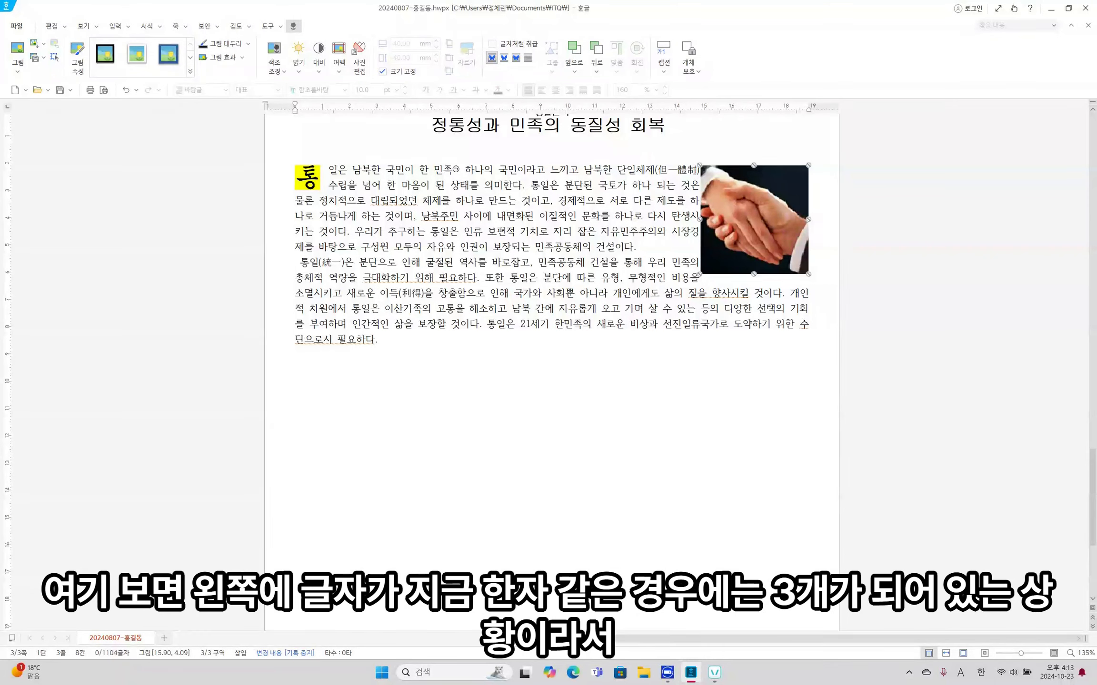
{"action": "double_click", "coordinate": [740, 202]}
{"action": "left_click_drag", "start_coordinate": [741, 202], "coordinate": [738, 202]}
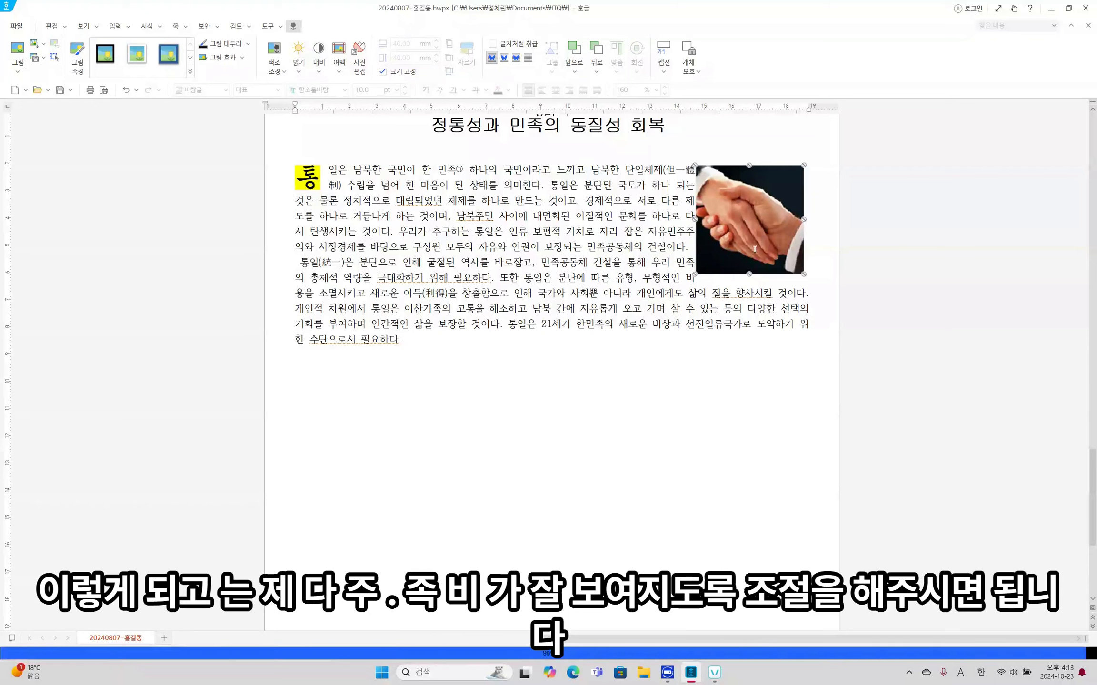
Nudge the handshake picture slightly down and sideways until the first body line breaks after "단일체제(但一體".
{"action": "left_click_drag", "start_coordinate": [752, 257], "coordinate": [755, 252]}
{"action": "key", "text": "Down"}
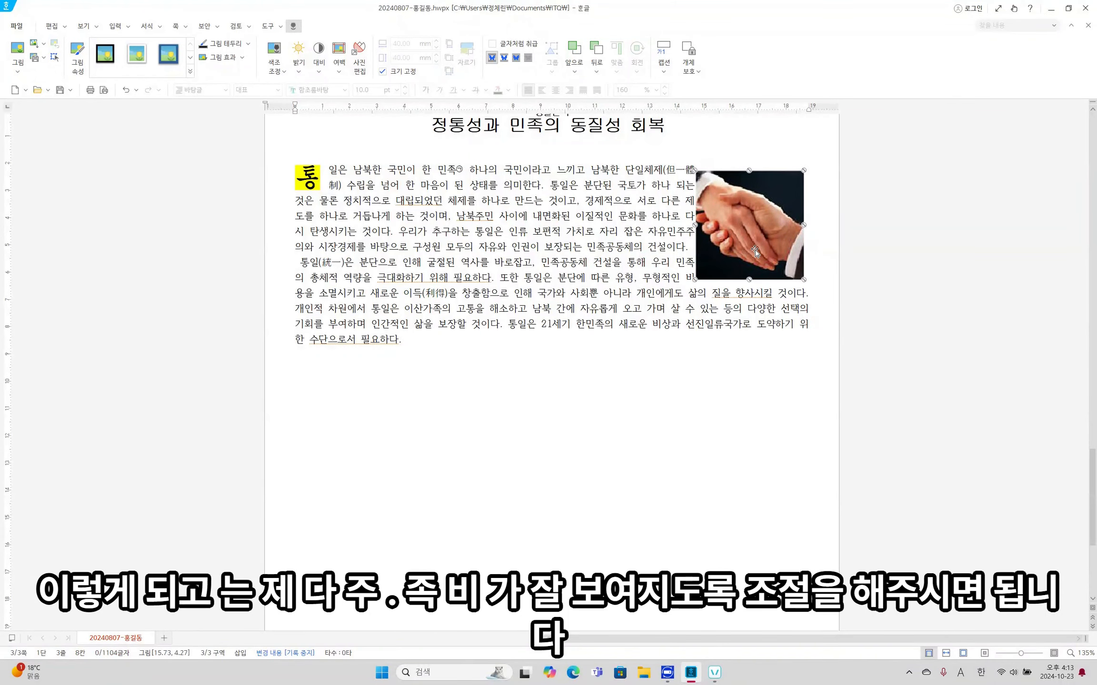
{"action": "key", "text": "Right"}
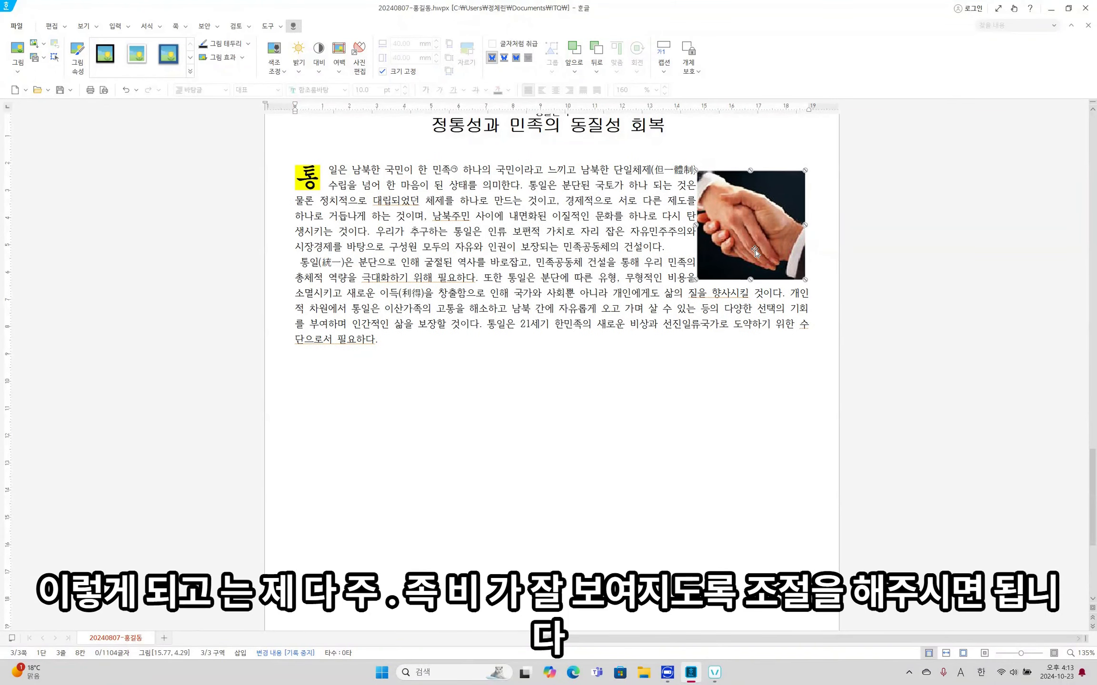
{"action": "key", "text": "Left"}
{"action": "key", "text": "Left"}
{"action": "key", "text": "Right"}
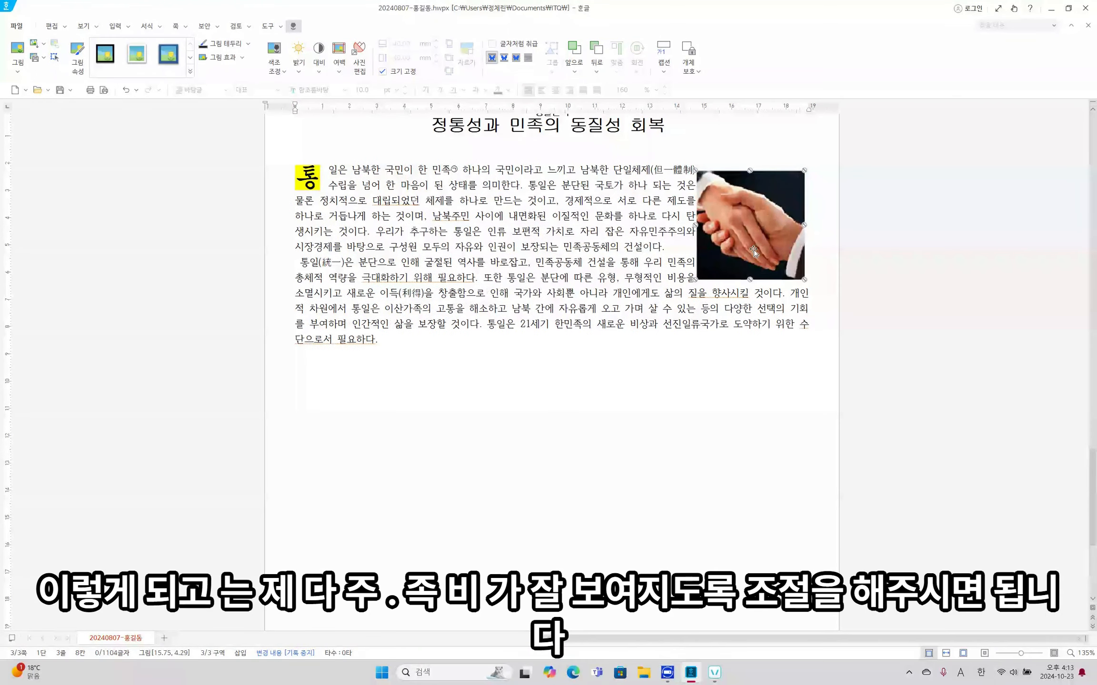
{"action": "key", "text": "Left"}
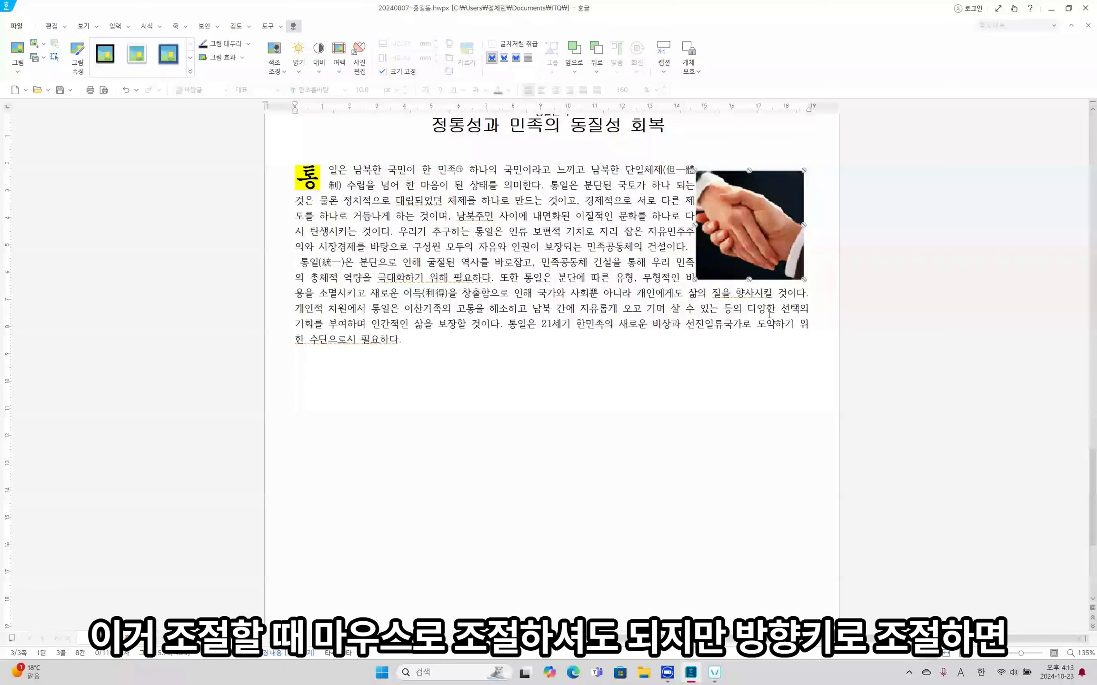
{"action": "left_click", "coordinate": [775, 387]}
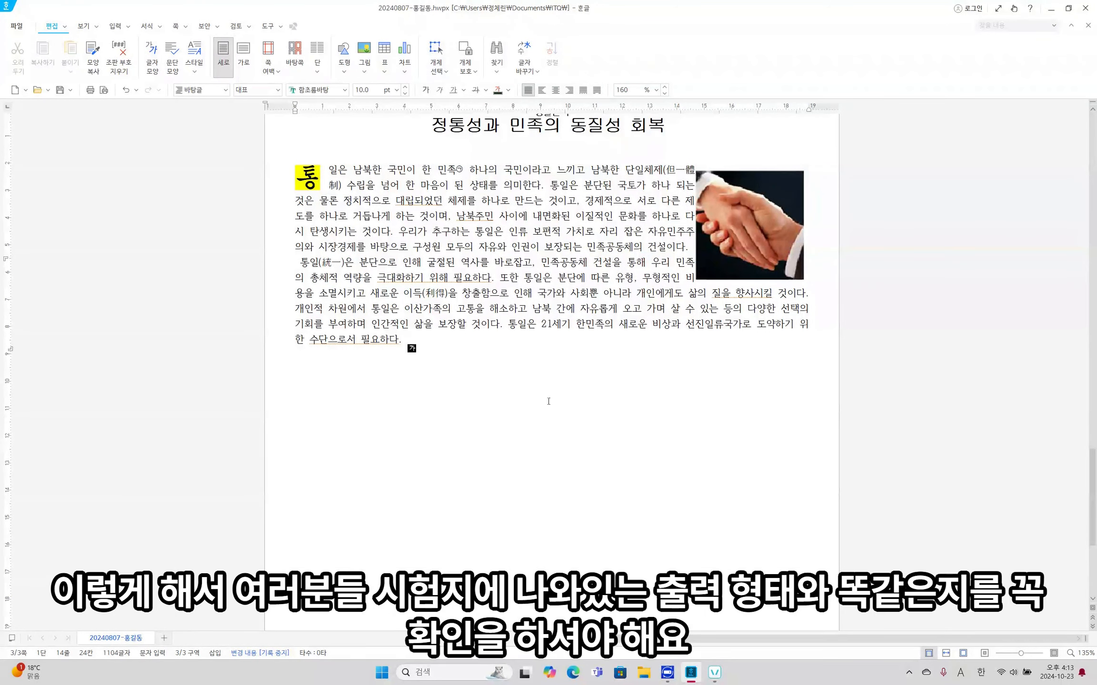
Leave a blank line after the body paragraphs and add the heading line "학교 통일교육의 실태와 방향".
{"action": "key", "text": "Return"}
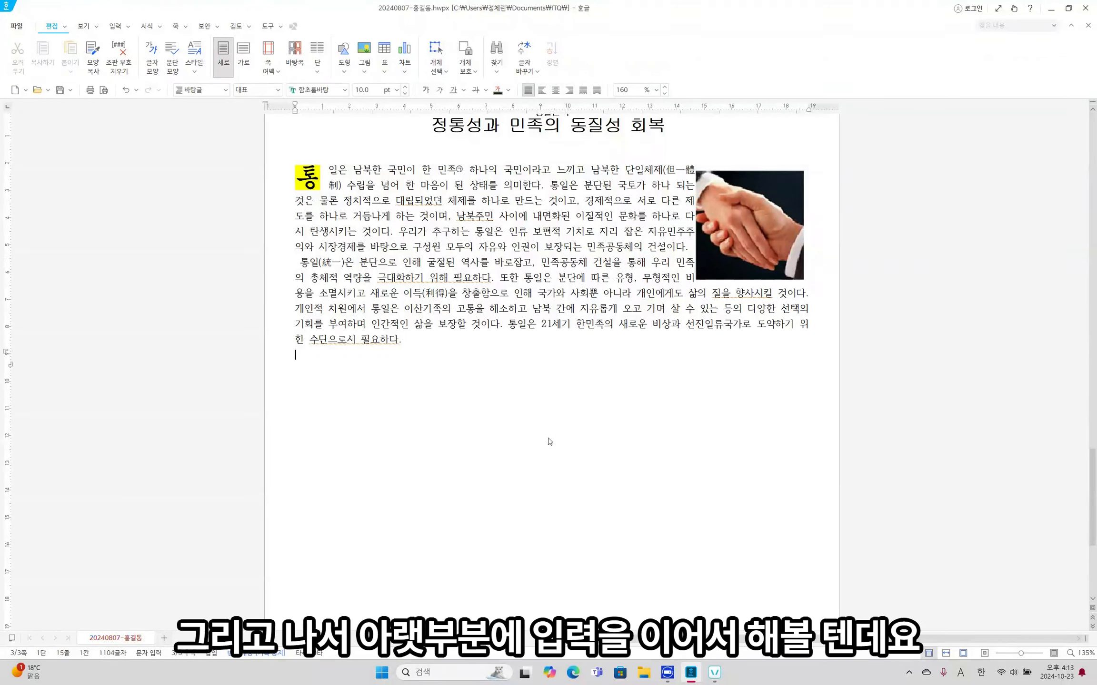
{"action": "key", "text": "Return"}
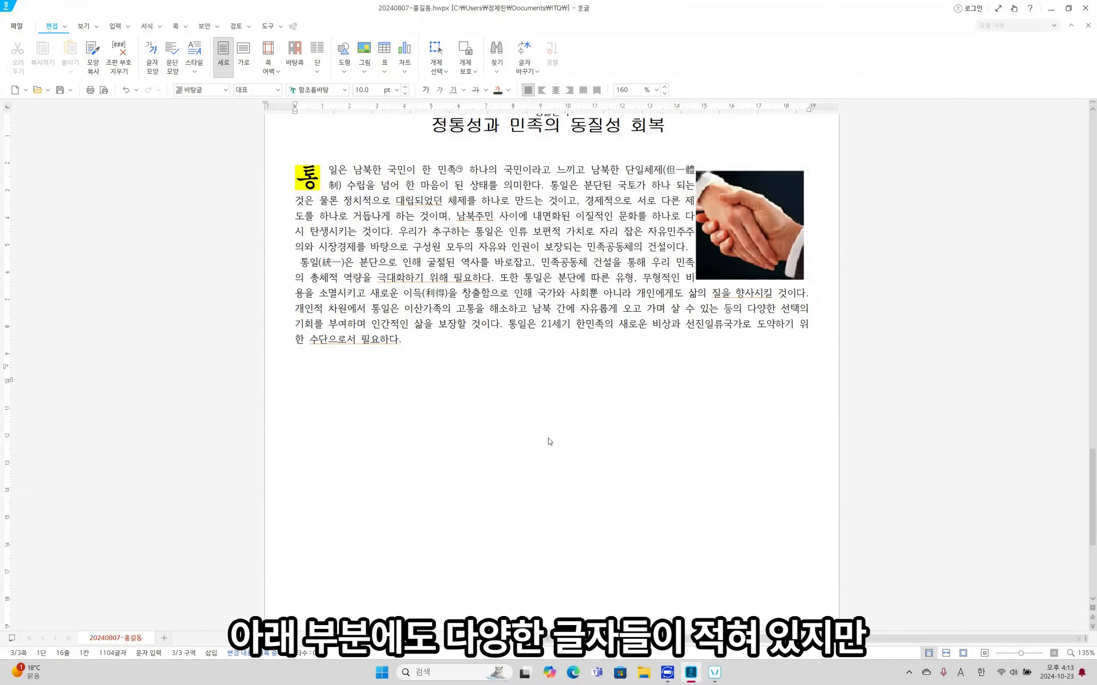
{"action": "key", "text": "Hangul"}
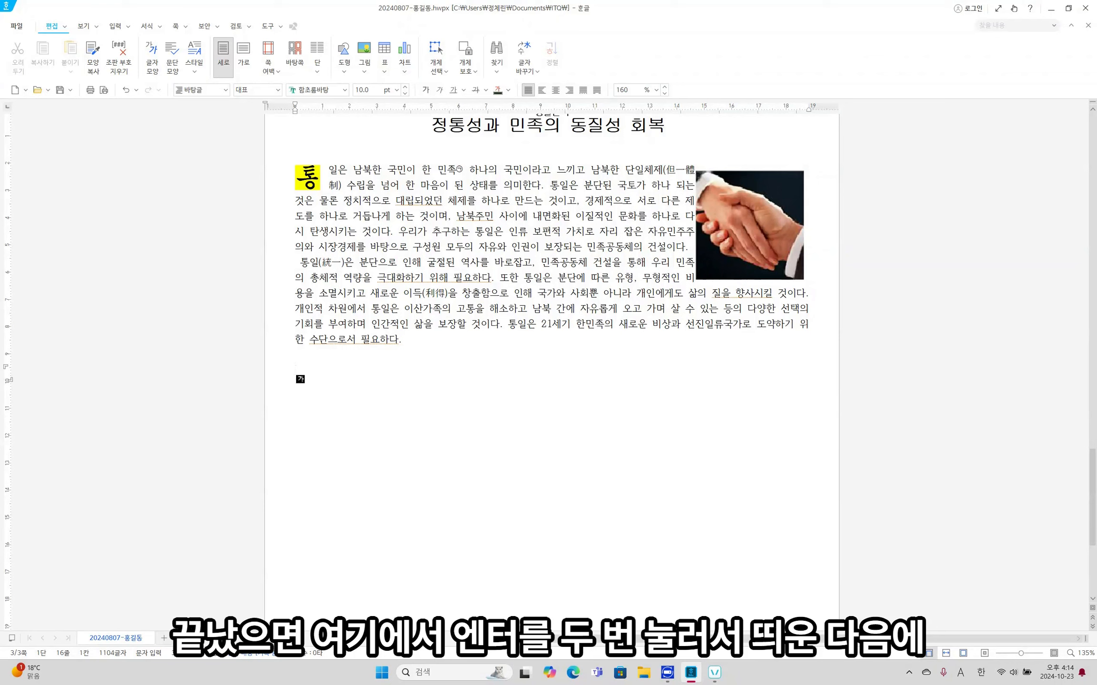
{"action": "left_click", "coordinate": [474, 352]}
{"action": "type", "text": "학교 통일공"}
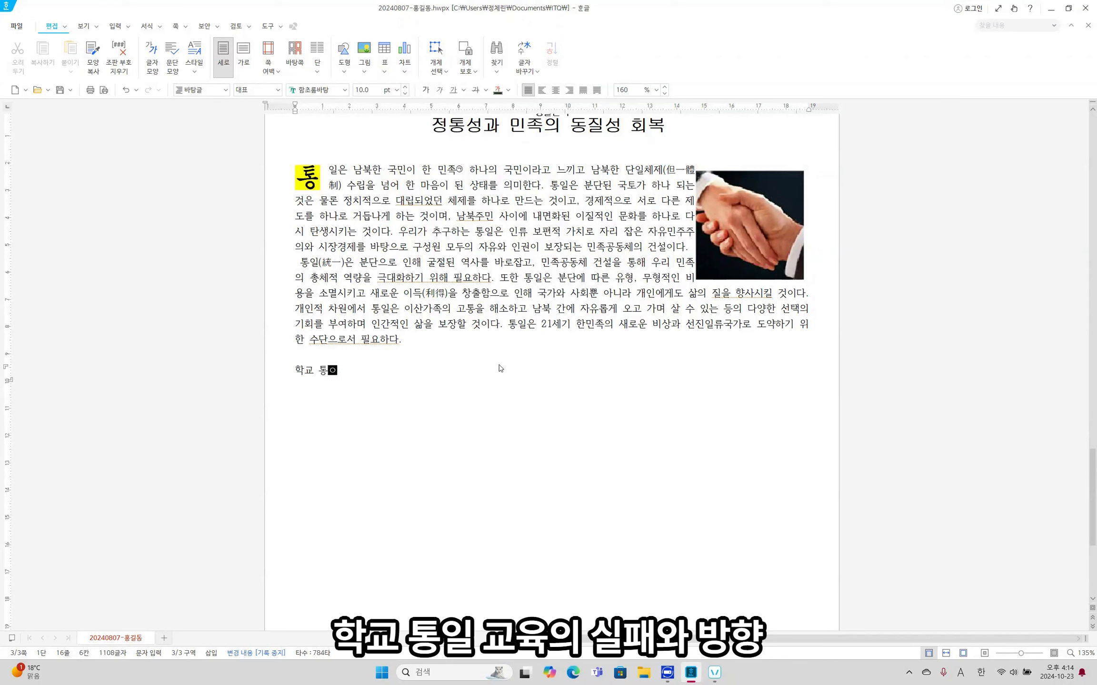
{"action": "type", "text": "육의 실태"}
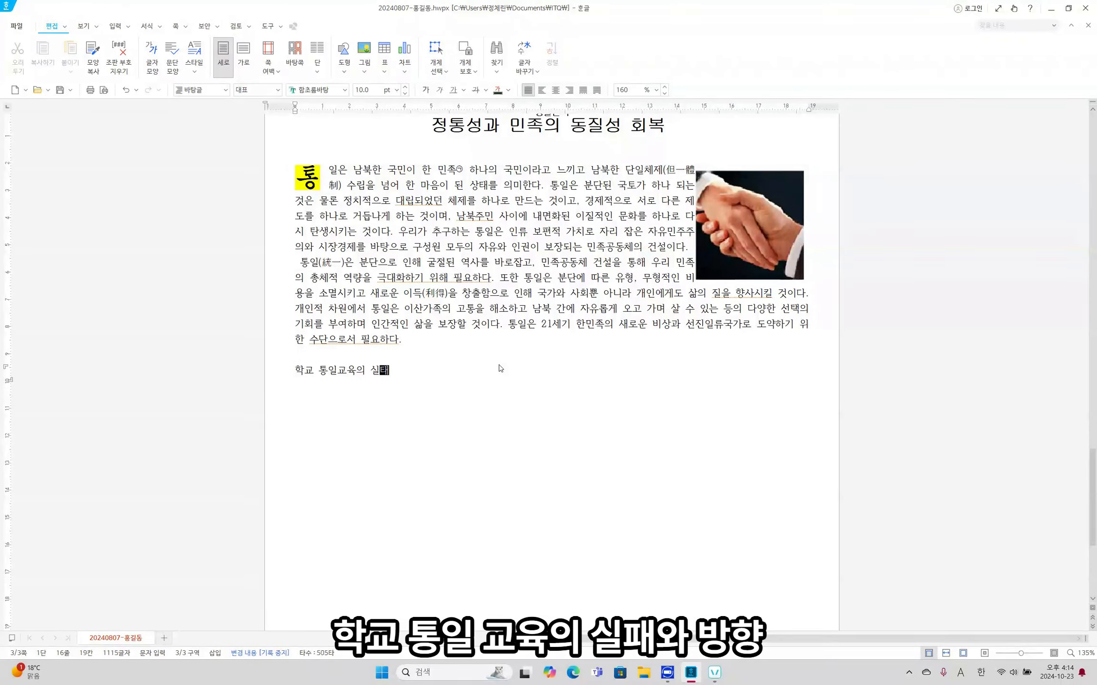
{"action": "type", "text": "와 ㅂ방향"}
{"action": "key", "text": "Return"}
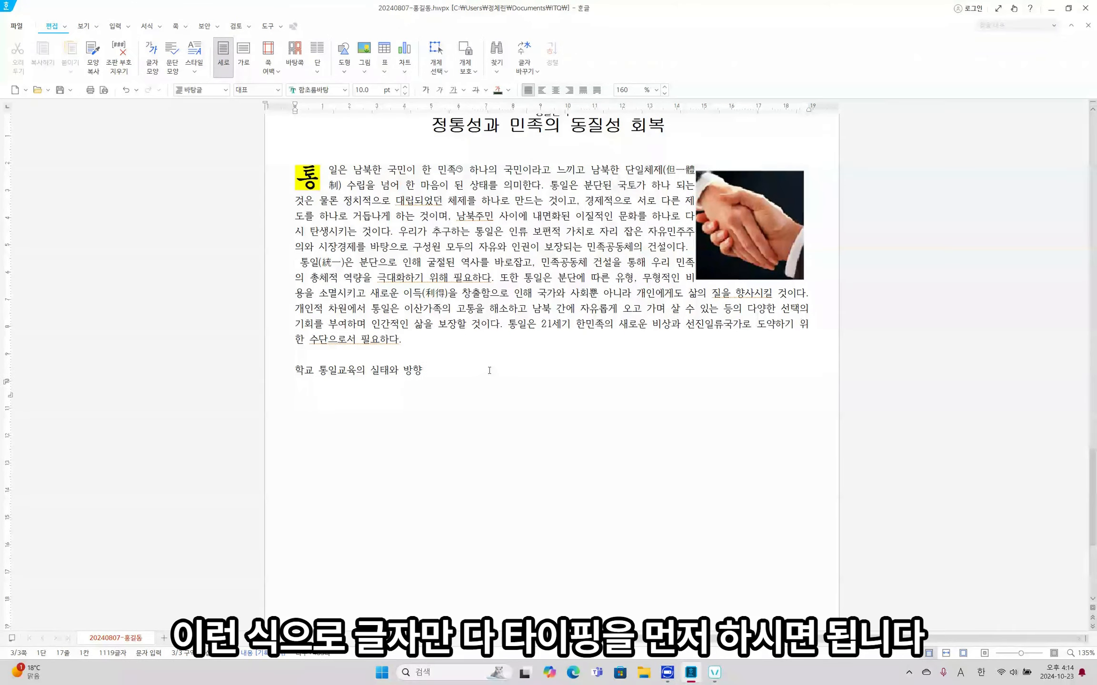
Add the line "학교 통일교육의 실태" directly below the heading.
{"action": "type", "text": "학교 통일"}
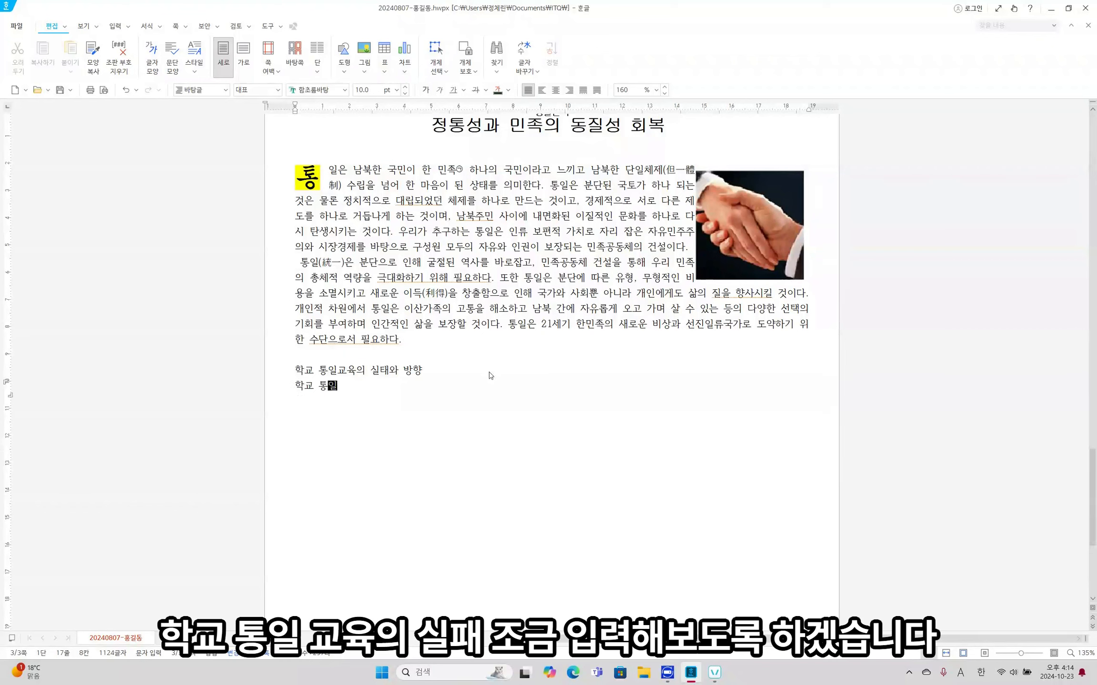
{"action": "type", "text": "교육의 실태"}
{"action": "key", "text": "Return"}
Add the line "대체로 학생드르이 부정적인 통일 의식 심화" below "학교 통일교육의 실태".
{"action": "type", "text": "대체로 ㅎ"}
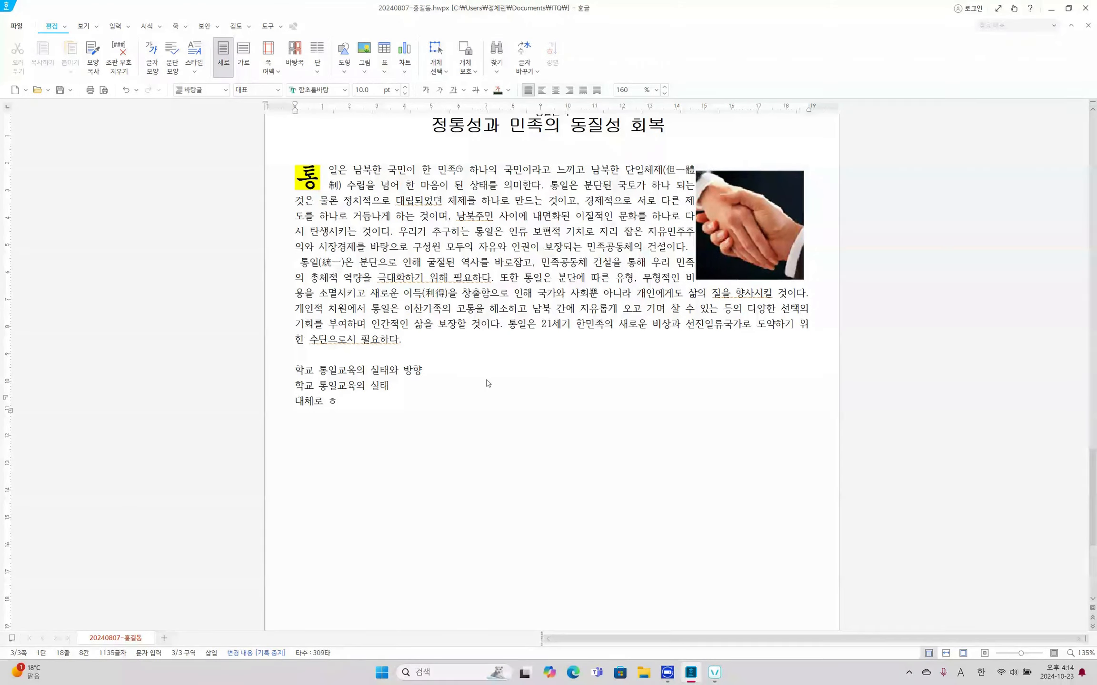
{"action": "type", "text": "학생드르이 부엇ㅈ"}
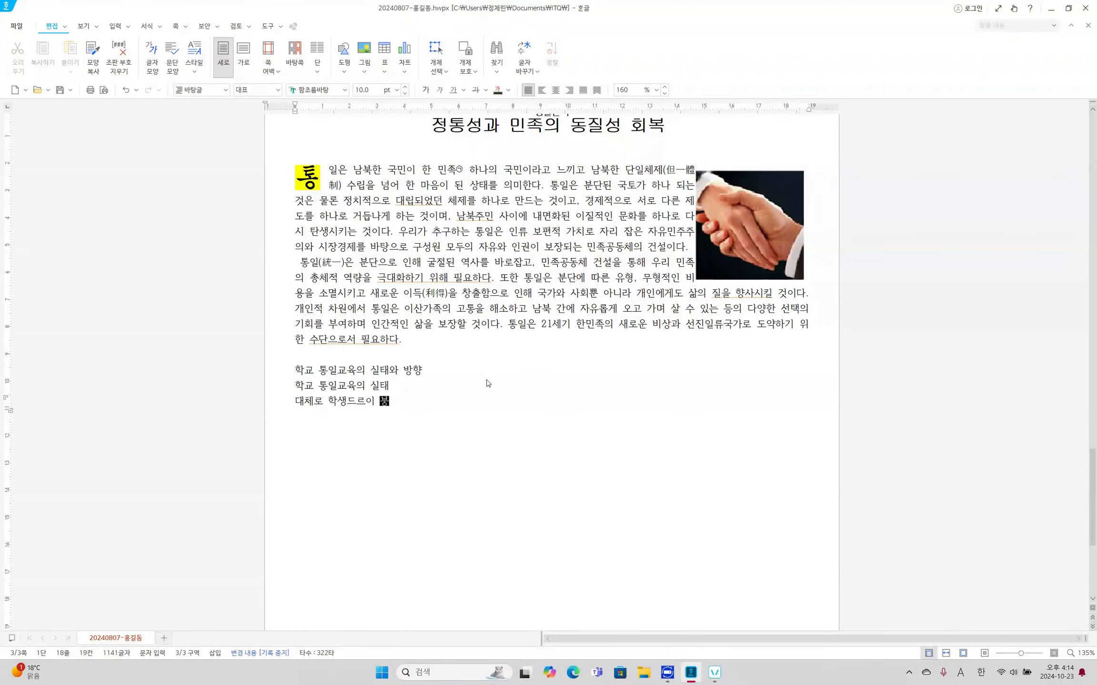
{"action": "type", "text": "적이"}
{"action": "key", "text": "BackSpace"}
{"action": "key", "text": "BackSpace"}
{"action": "key", "text": "BackSpace"}
{"action": "key", "text": "BackSpace"}
{"action": "type", "text": "정저적인 통일 의식 ㅅ심화"}
{"action": "key", "text": "Return"}
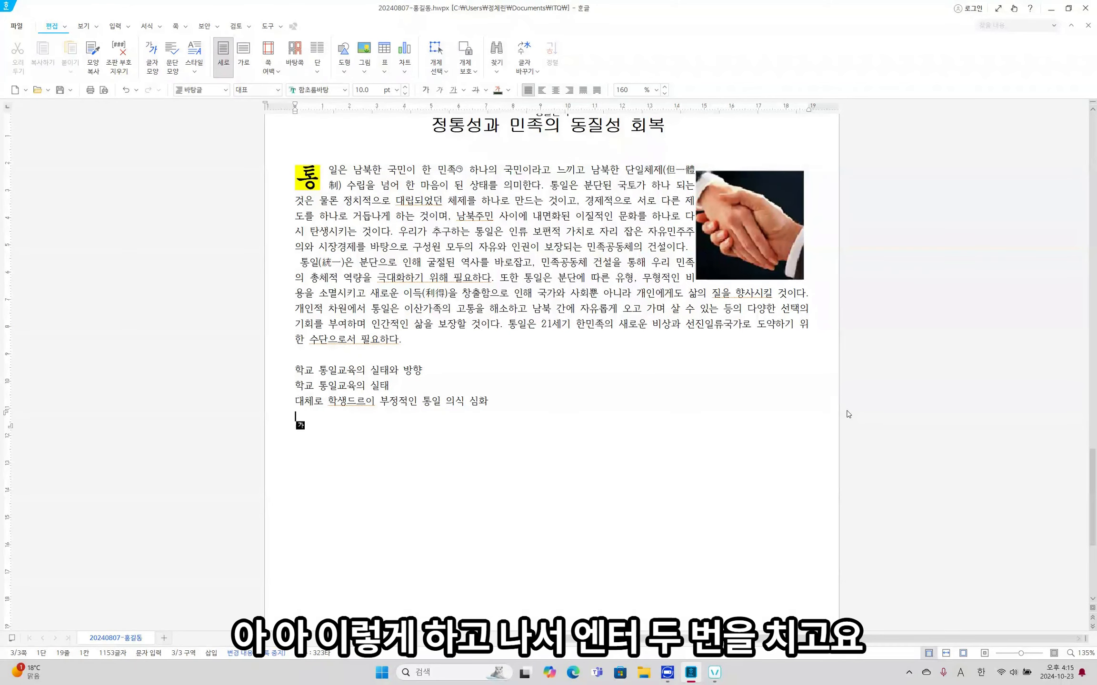
Start the next line with "정규 수업에 밀려" and correct the misspelled word in the line above to "학생들의".
{"action": "type", "text": "정규 수업에 밀ㄹ"}
{"action": "type", "text": "ㅕ"}
{"action": "key", "text": "Up"}
{"action": "key", "text": "BackSpace"}
{"action": "key", "text": "BackSpace"}
{"action": "key", "text": "BackSpace"}
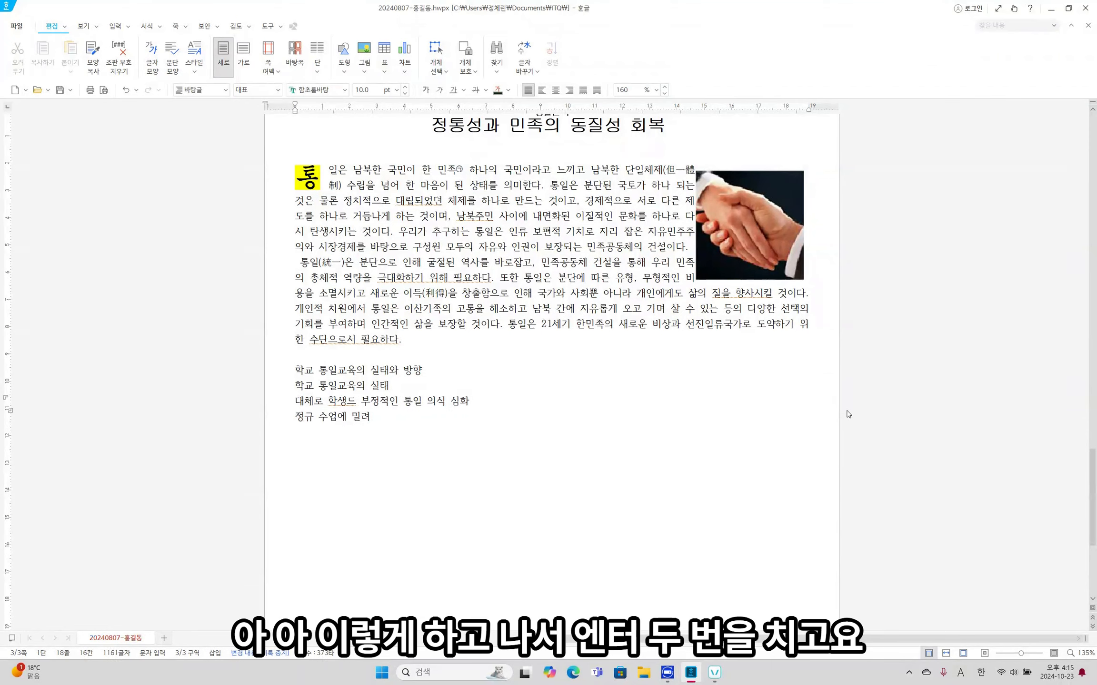
{"action": "type", "text": "들의"}
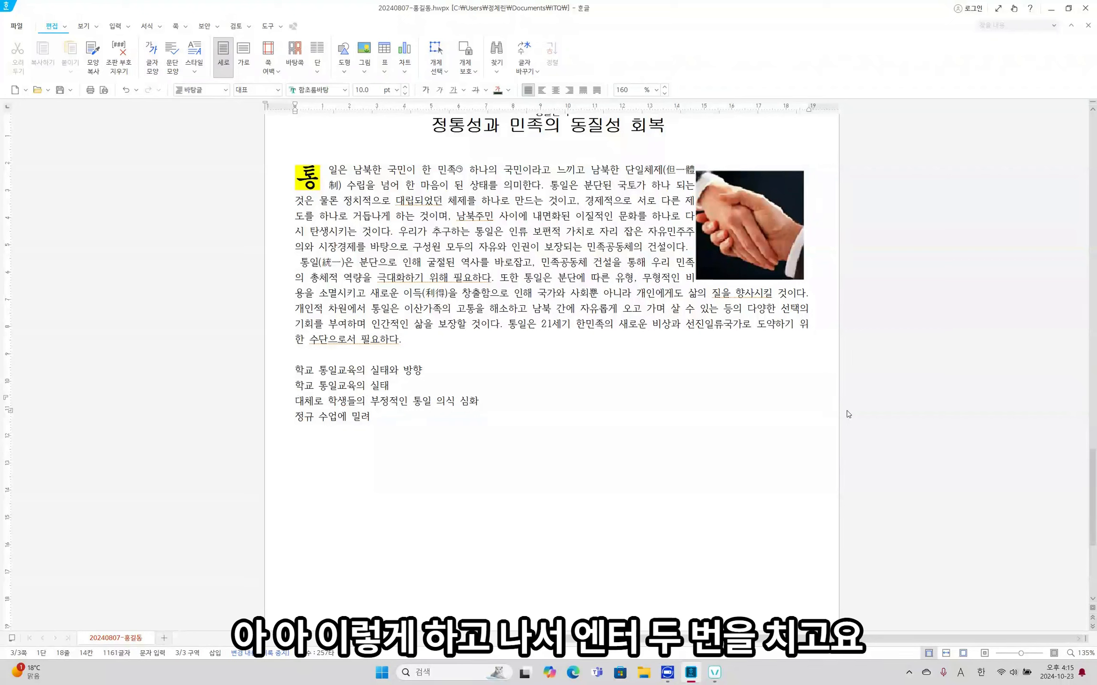
Complete the line starting "정규 수업에 밀려" with "통일교육이 비활성화".
{"action": "type", "text": " 통이"}
{"action": "type", "text": "일교육이 "}
{"action": "type", "text": "비록"}
{"action": "type", "text": "활성"}
{"action": "type", "text": "화"}
{"action": "key", "text": "Return"}
Add the line "학교 통일교육의 방향" below the text on the current state of education.
{"action": "type", "text": "학교"}
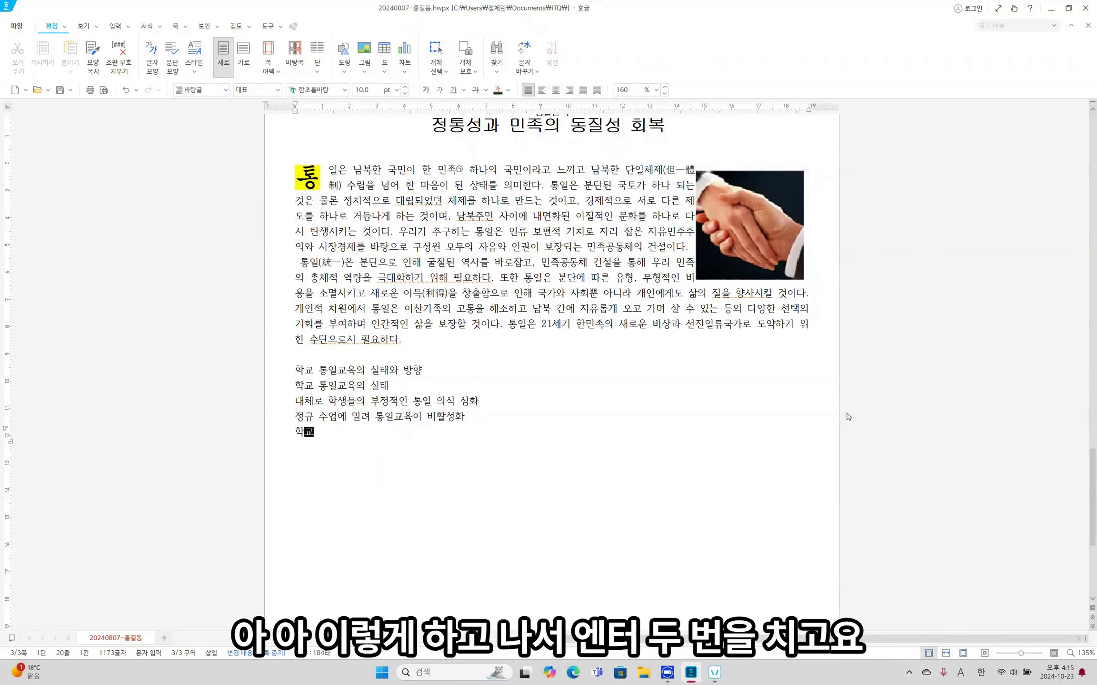
{"action": "type", "text": " 통ㅇ일교육"}
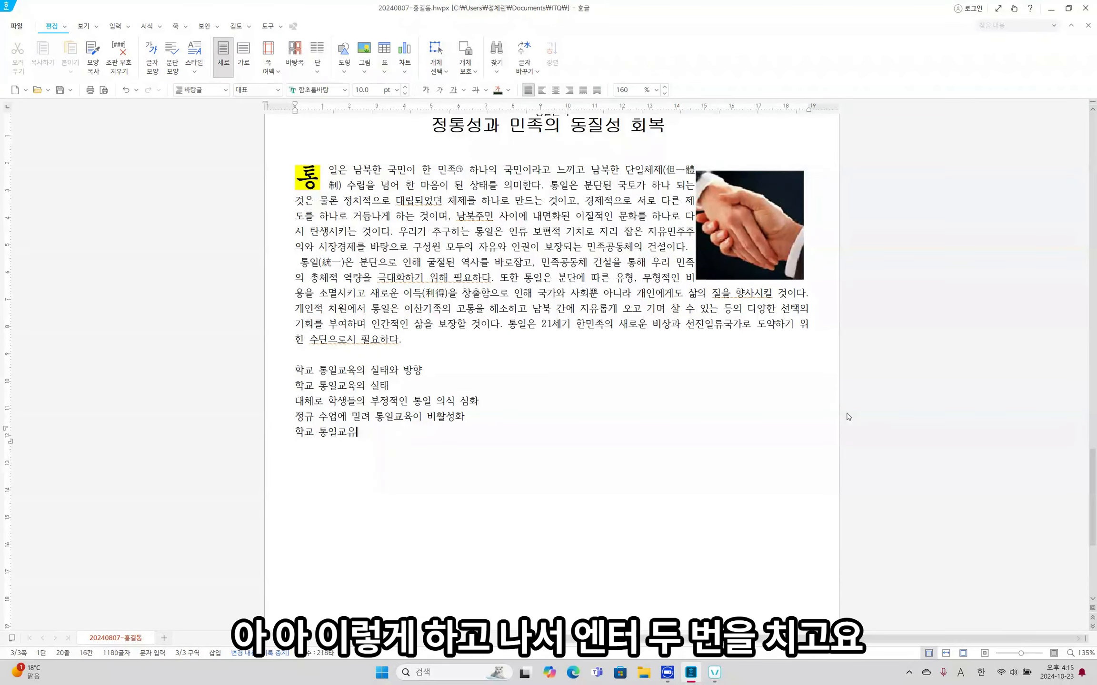
{"action": "type", "text": "의 방향"}
{"action": "key", "text": "Return"}
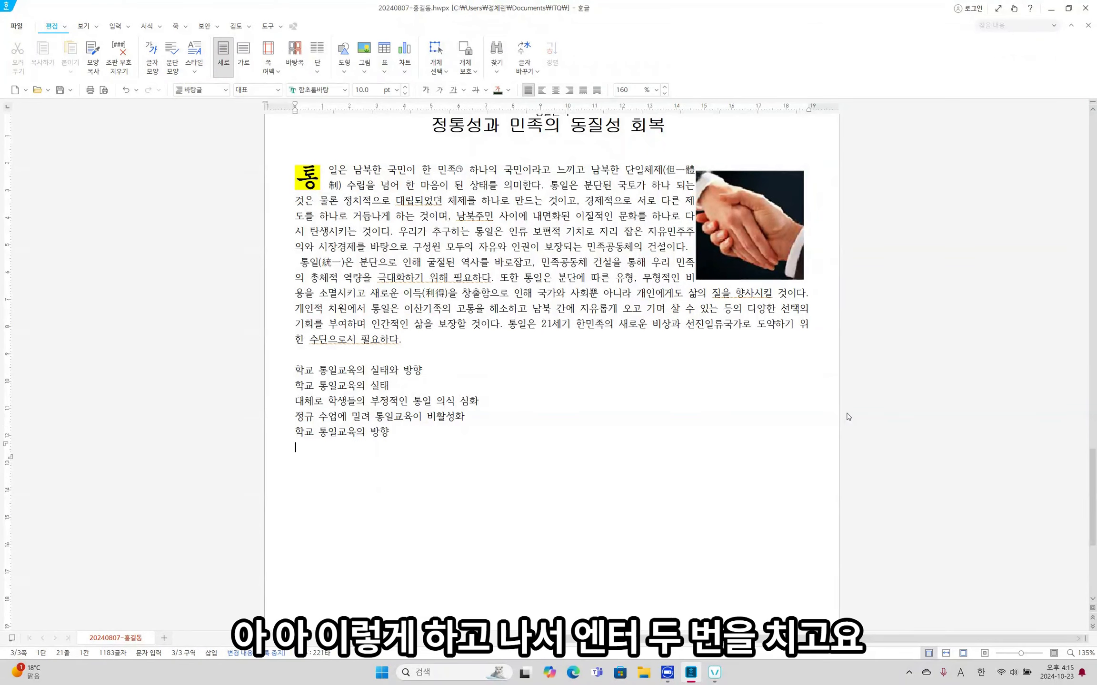
Add the line "학생들의 통일 문제에 대한 관심과 올바른 통일 의식 함양".
{"action": "type", "text": "학생들의 통"}
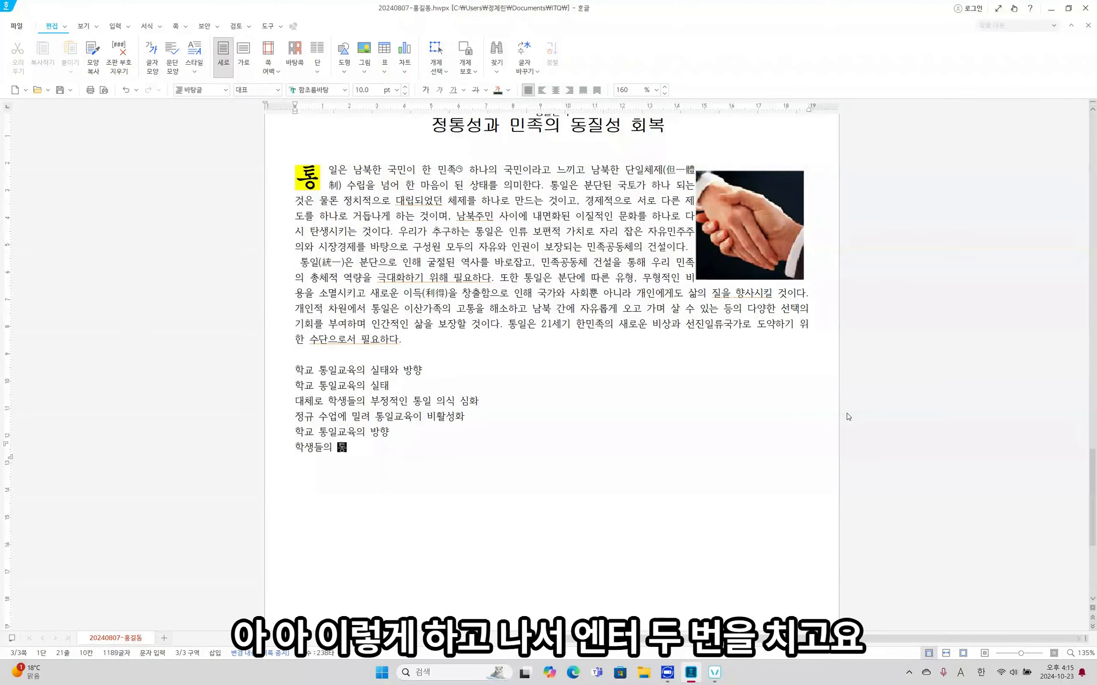
{"action": "type", "text": "일 무문제에 대한 관"}
{"action": "type", "text": "심과 올바른 통이"}
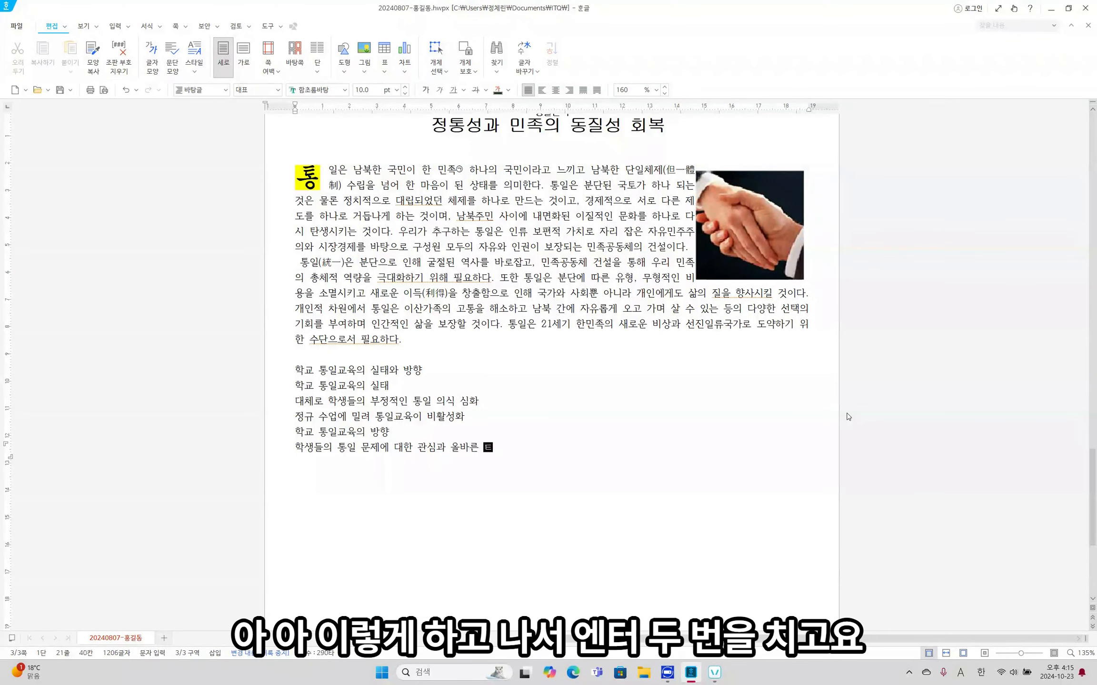
{"action": "type", "text": "일 의식 함양"}
{"action": "key", "text": "Return"}
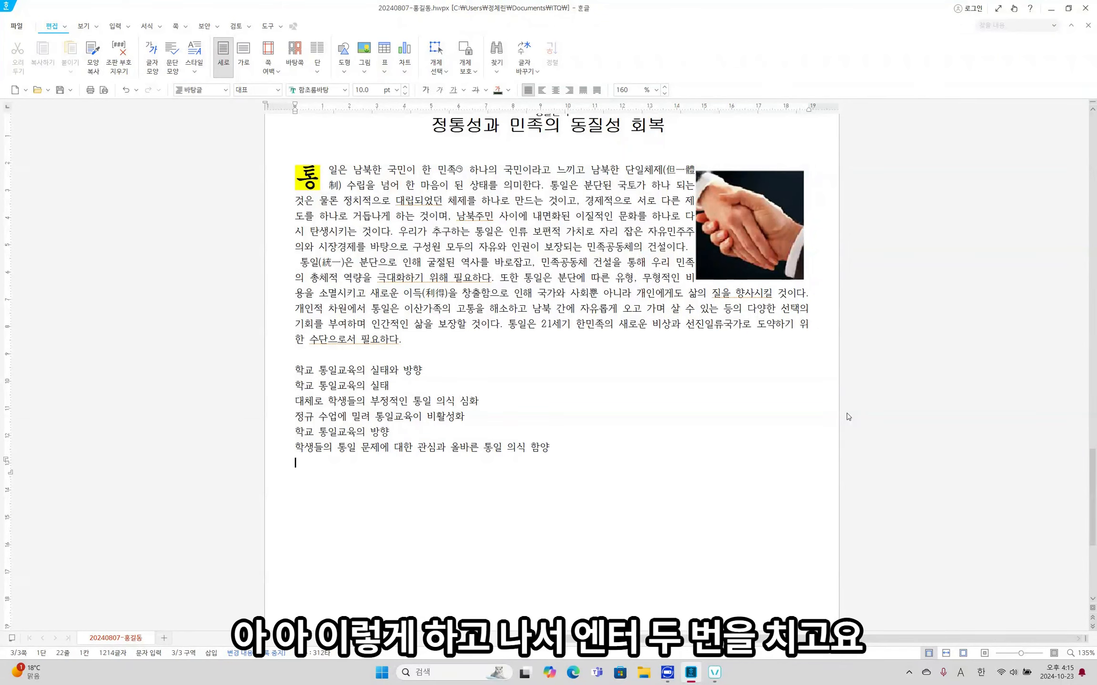
Rewrite the end of the last line as "통일의식 함양", with no space between 통일 and 의식.
{"action": "key", "text": "BackSpace"}
{"action": "key", "text": "BackSpace"}
{"action": "key", "text": "BackSpace"}
{"action": "key", "text": "BackSpace"}
{"action": "key", "text": "BackSpace"}
{"action": "key", "text": "BackSpace"}
{"action": "key", "text": "BackSpace"}
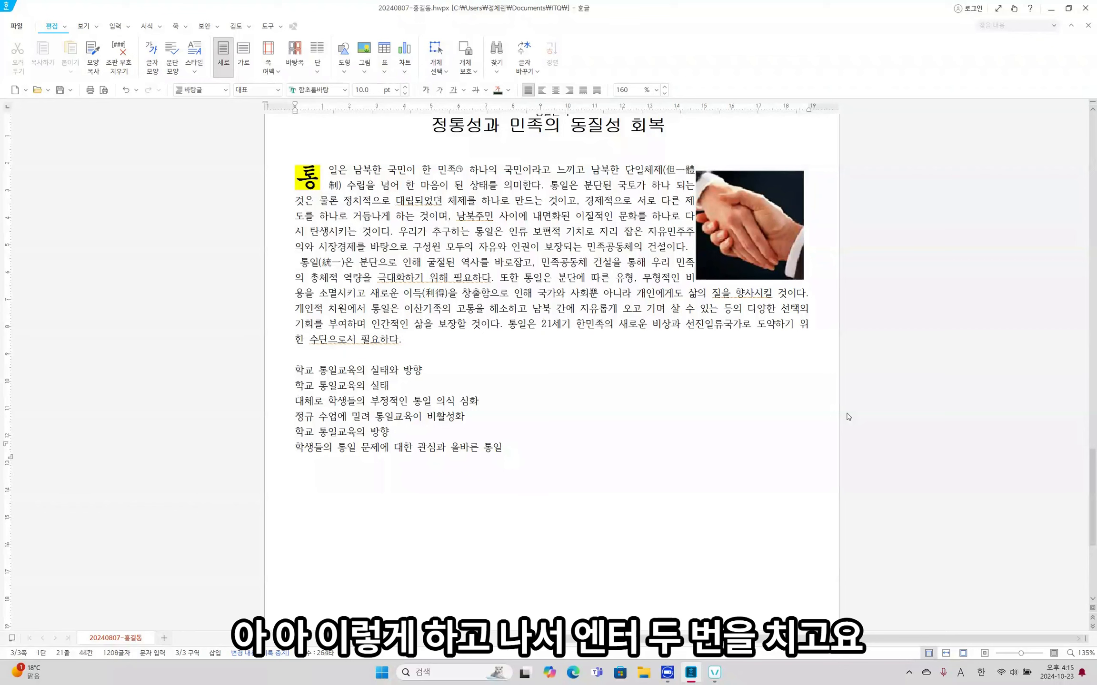
{"action": "type", "text": "의식 함야"}
{"action": "key", "text": "Return"}
Add the line "통일 미래의 구체적인 모습과 비전 제시" followed by a blank line.
{"action": "type", "text": "통일 미"}
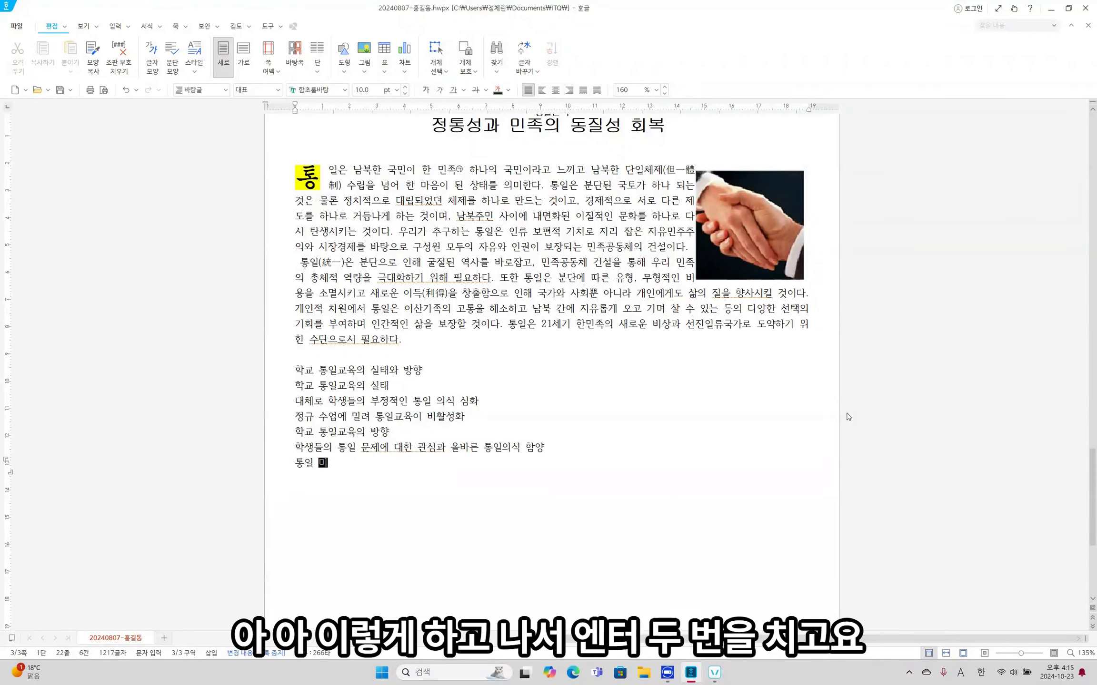
{"action": "type", "text": "래의 구체적인 모"}
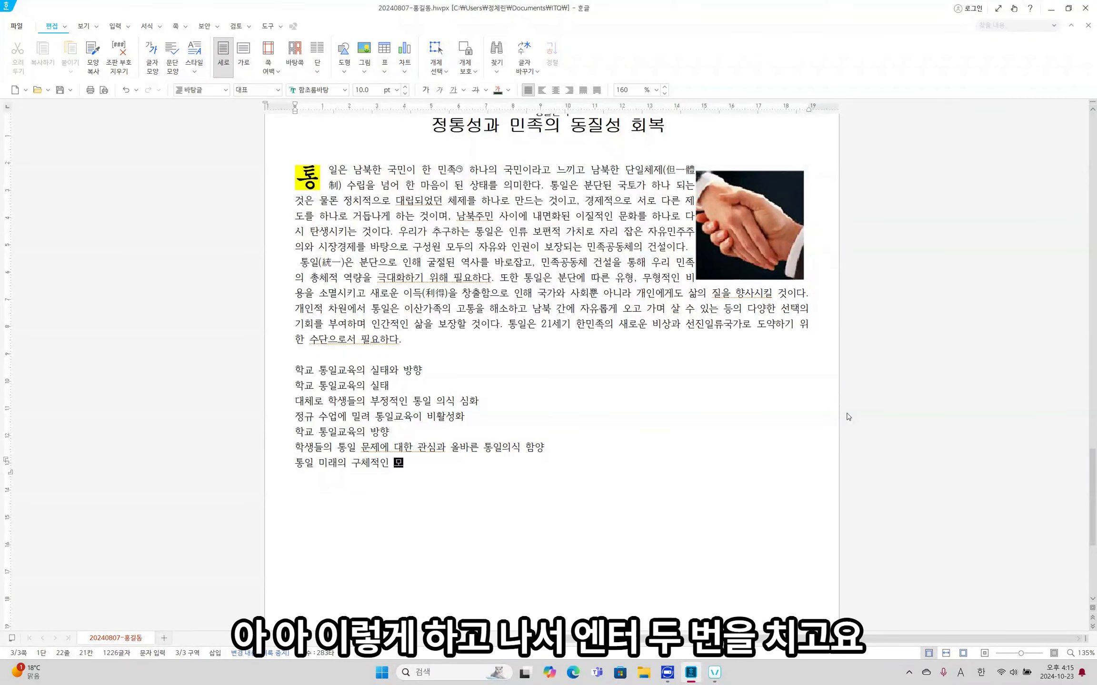
{"action": "type", "text": "습과 비전 제시"}
{"action": "key", "text": "Return"}
{"action": "key", "text": "Return"}
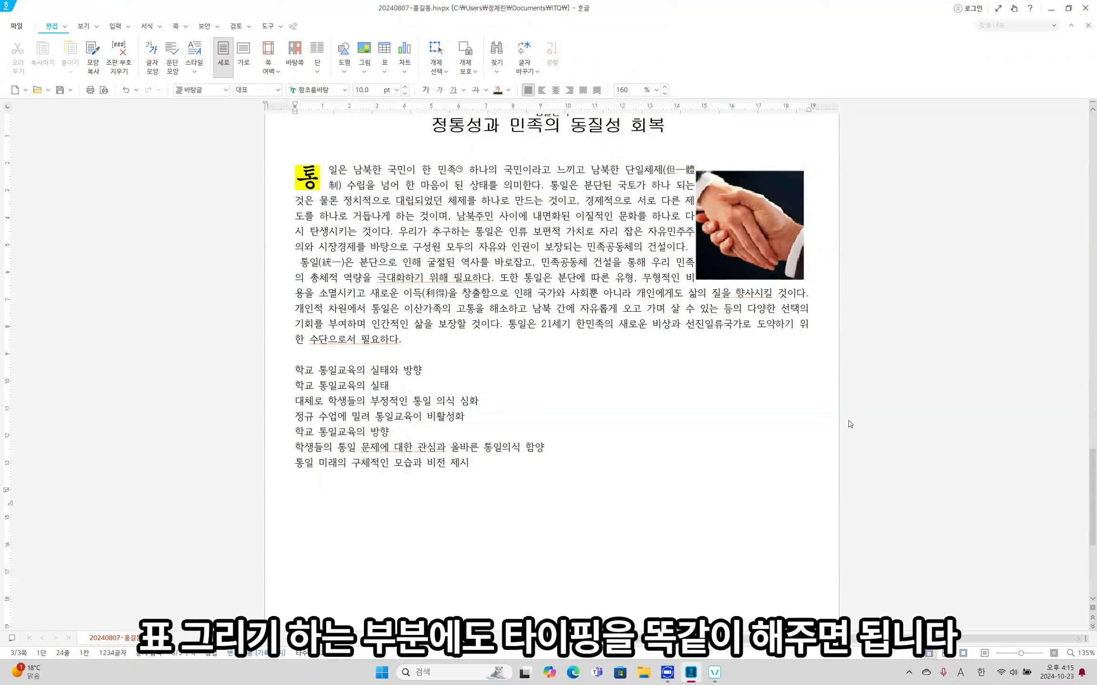
Add the table title line "지역별 통일관 현황" below the blank line.
{"action": "type", "text": "지역별 통이"}
{"action": "type", "text": "관 현황"}
{"action": "key", "text": "Return"}
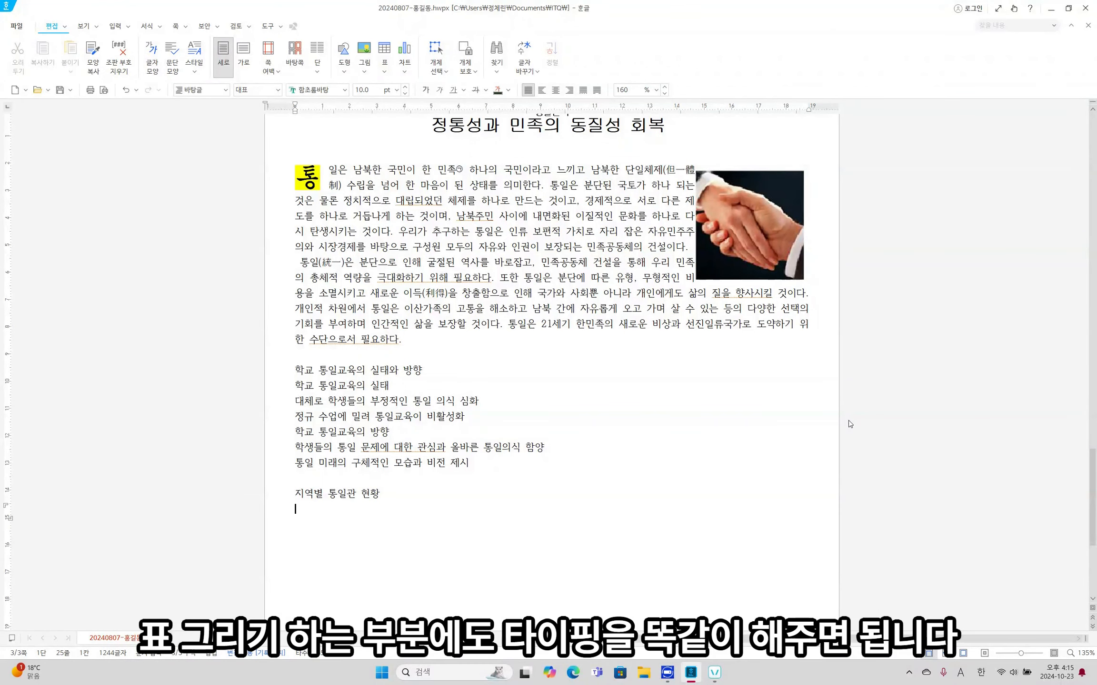
Insert a table with 6 rows and 4 columns below the title "지역별 통일관 현황".
{"action": "left_click", "coordinate": [384, 71]}
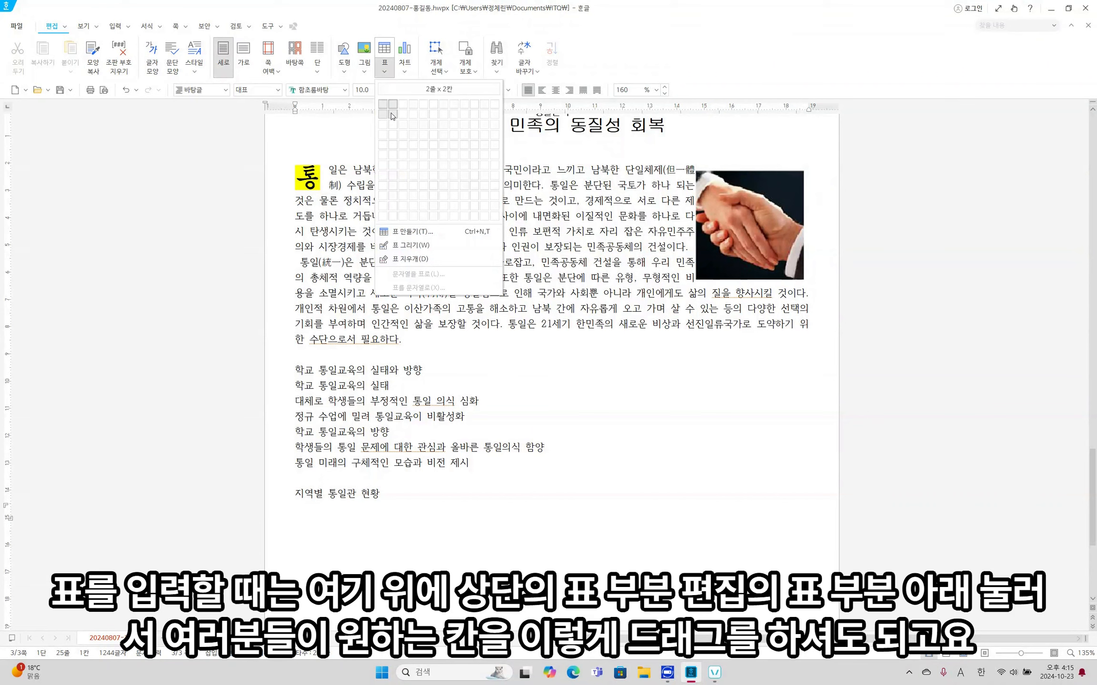
{"action": "left_click", "coordinate": [412, 231]}
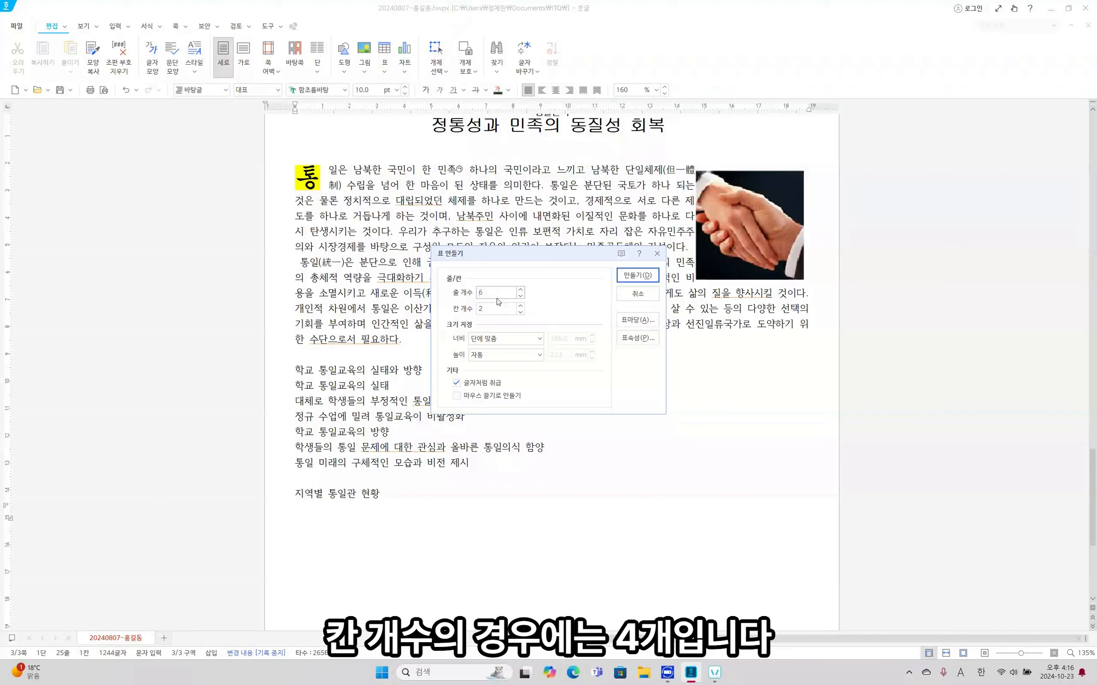
{"action": "key", "text": "Tab"}
{"action": "type", "text": "4"}
{"action": "key", "text": "Return"}
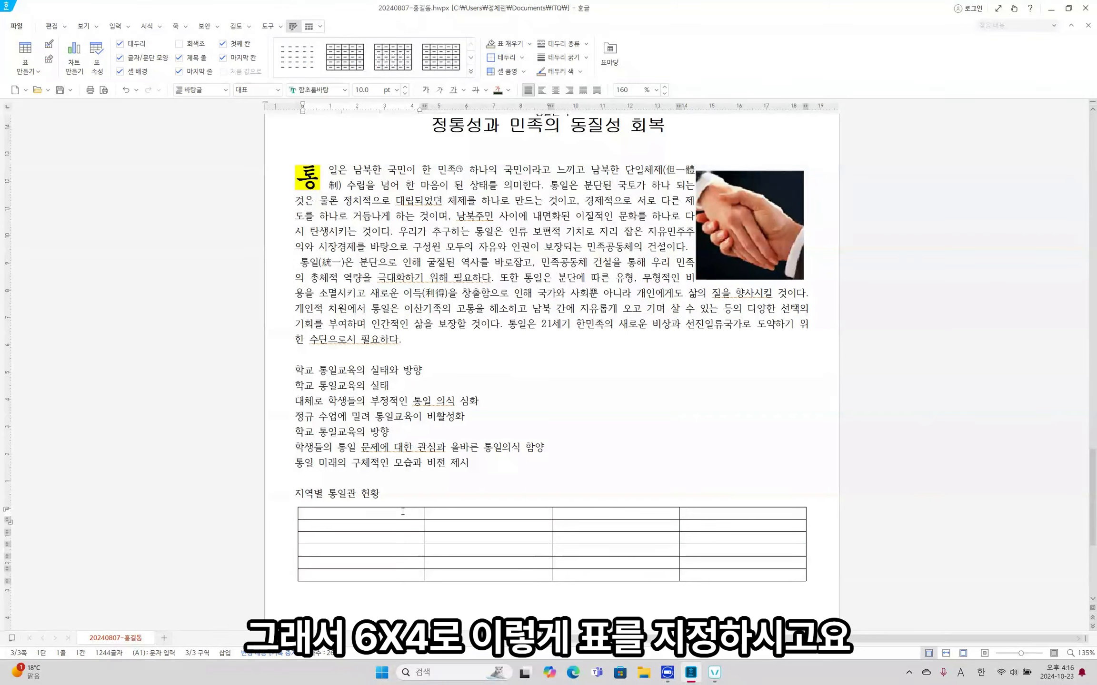
Fill the table's header row with 지역, 위치, 운영주체 and 휴관.
{"action": "type", "text": "지역"}
{"action": "key", "text": "Tab"}
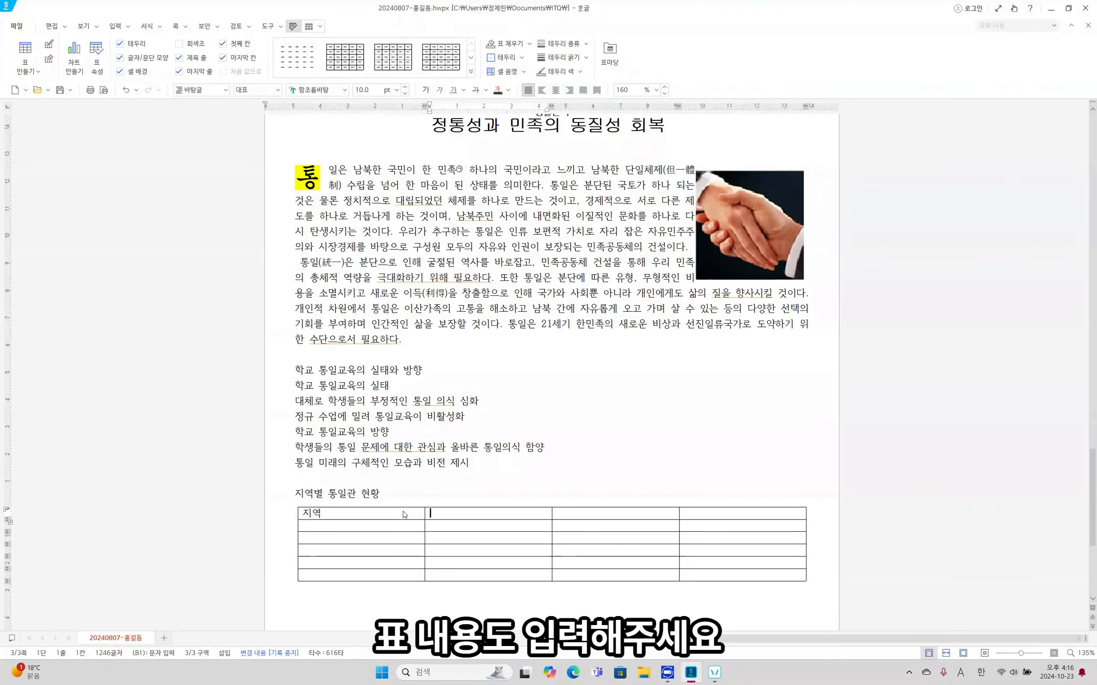
{"action": "type", "text": "이치"}
{"action": "key", "text": "Tab"}
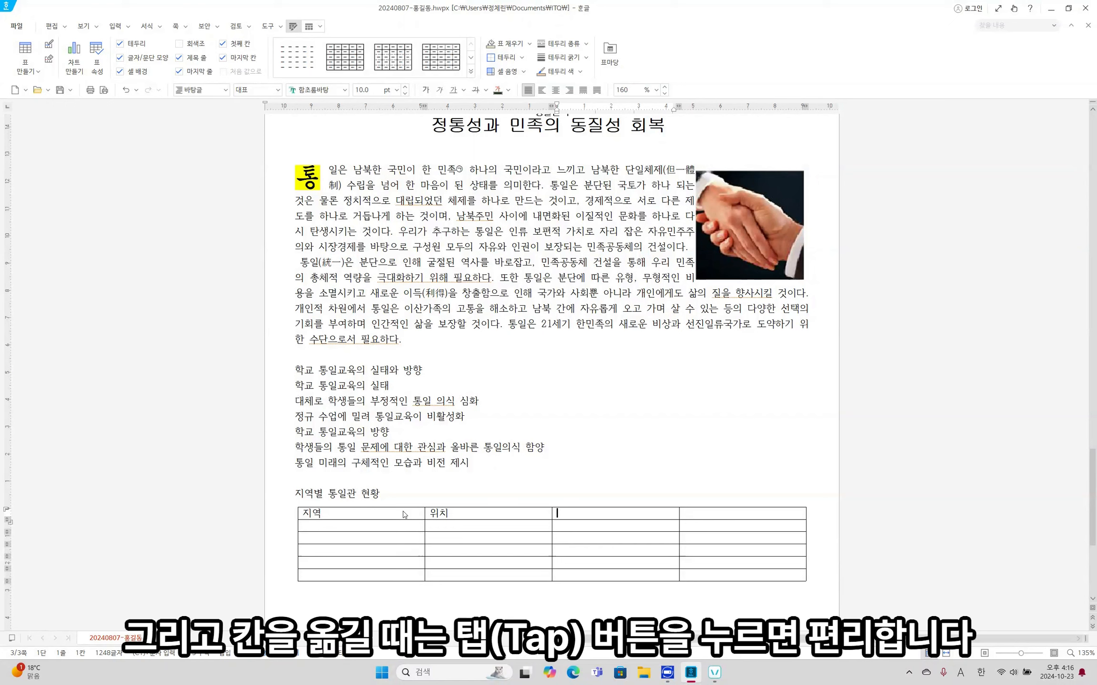
{"action": "type", "text": "운영주체"}
{"action": "key", "text": "Down"}
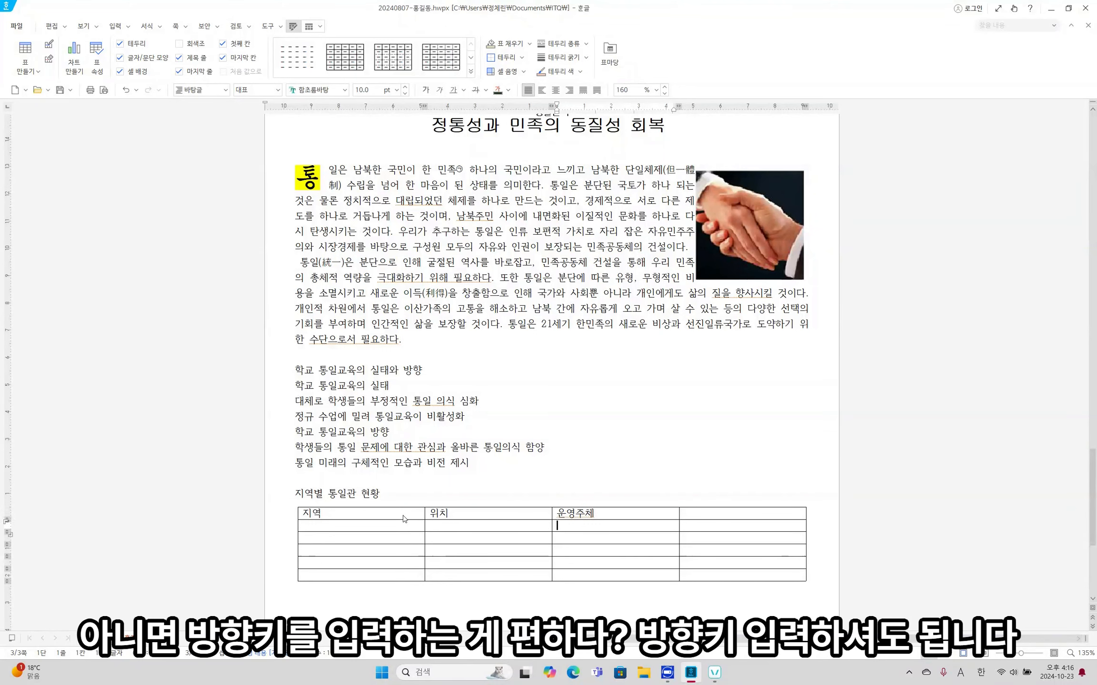
{"action": "key", "text": "Up"}
{"action": "key", "text": "Right"}
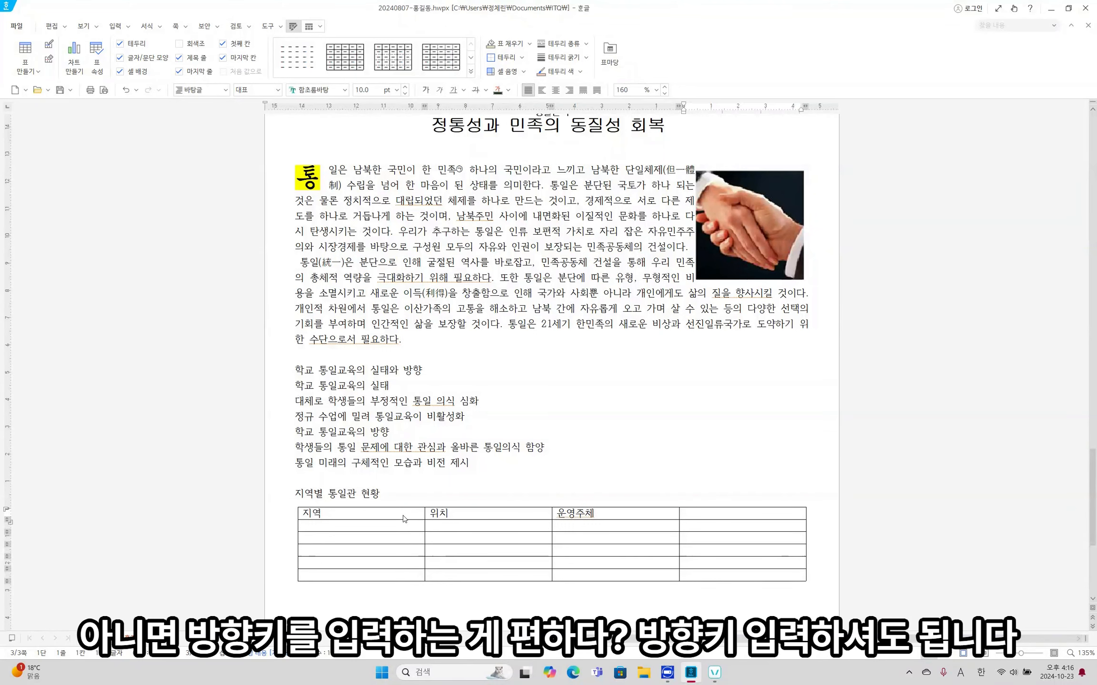
{"action": "type", "text": "휴관"}
{"action": "key", "text": "Tab"}
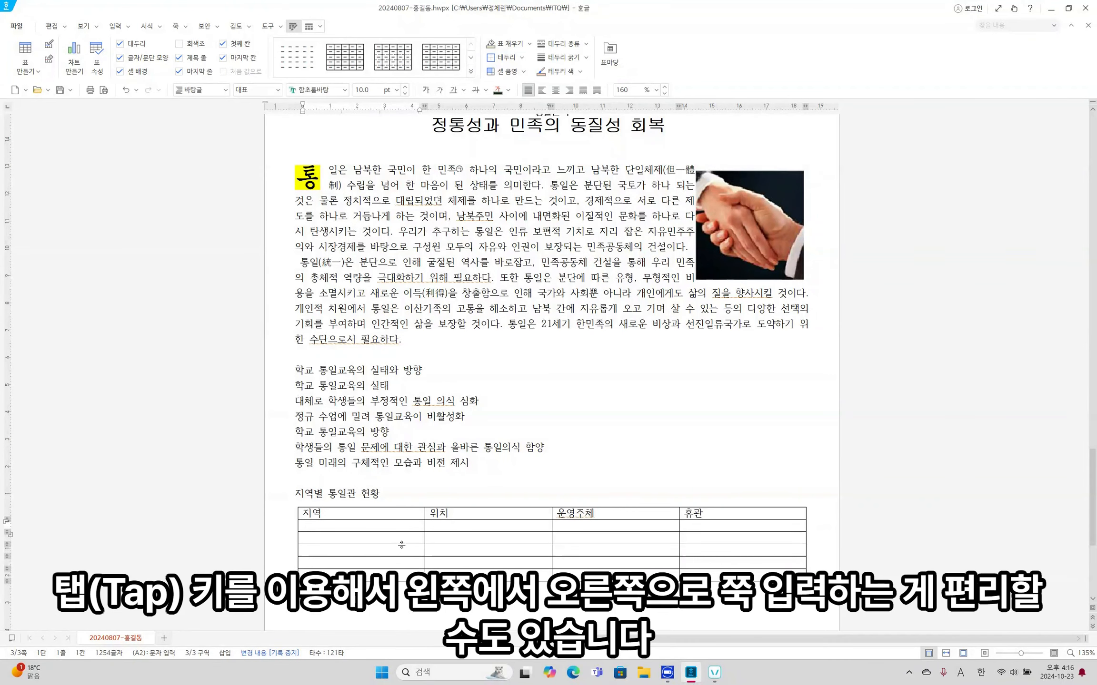
Enter 서울 under 지역 in the first row below the table header and fill in its full street address under 위치.
{"action": "type", "text": "ㅈ서울"}
{"action": "key", "text": "Tab"}
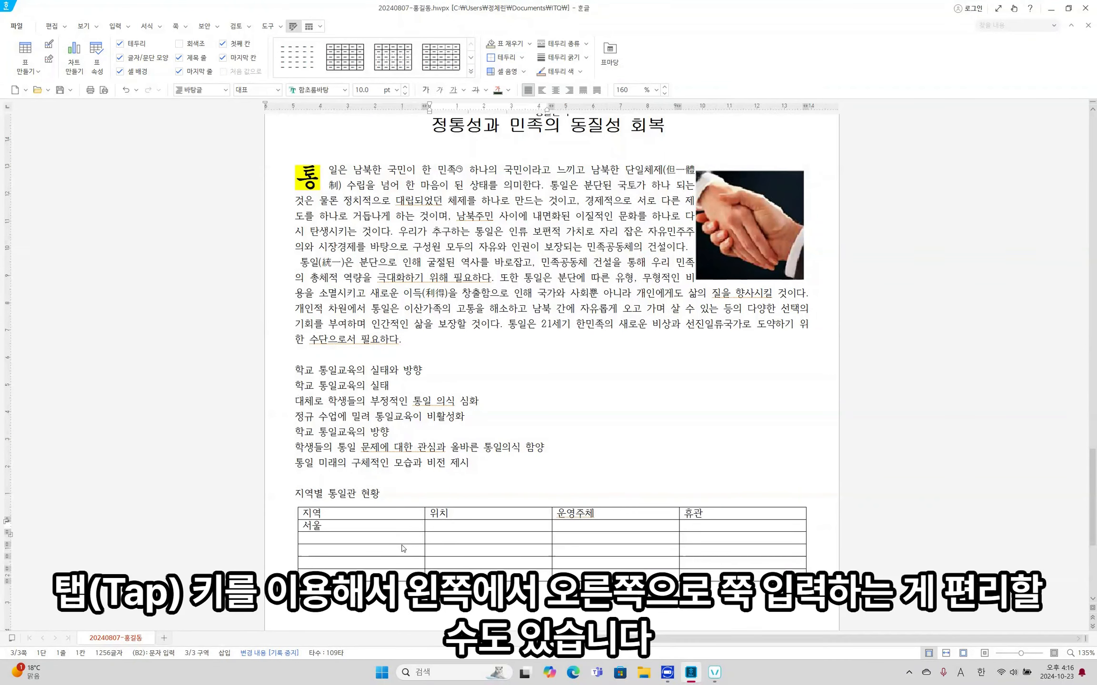
{"action": "type", "text": "서울 구름"}
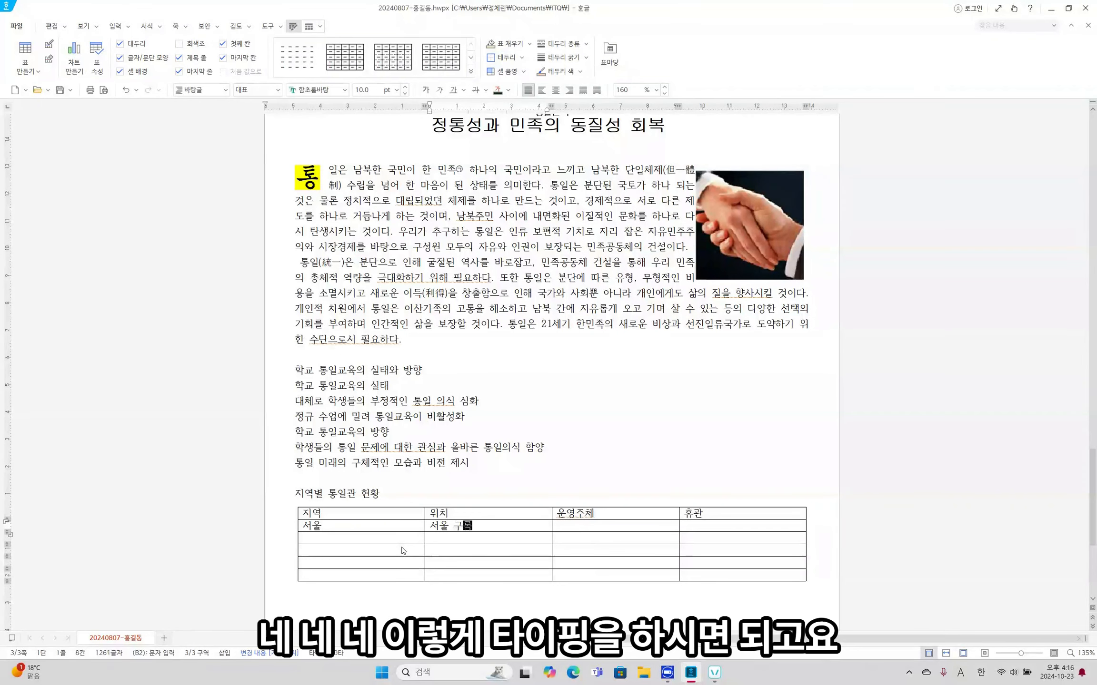
{"action": "type", "text": "로구 궁동 35번"}
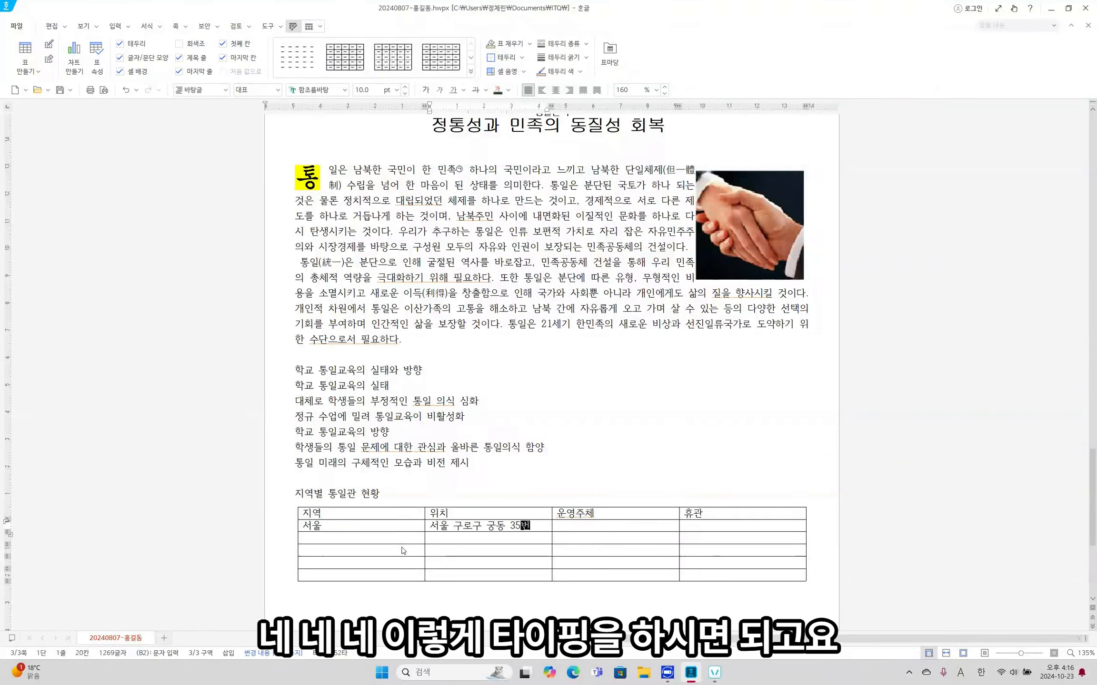
{"action": "type", "text": "지"}
{"action": "key", "text": "Tab"}
Complete the 서울 row with 서서울생활과학고등학교 as 운영주체 and 매주 일/공휴일 as 휴관.
{"action": "type", "text": "서서울생ㅎ"}
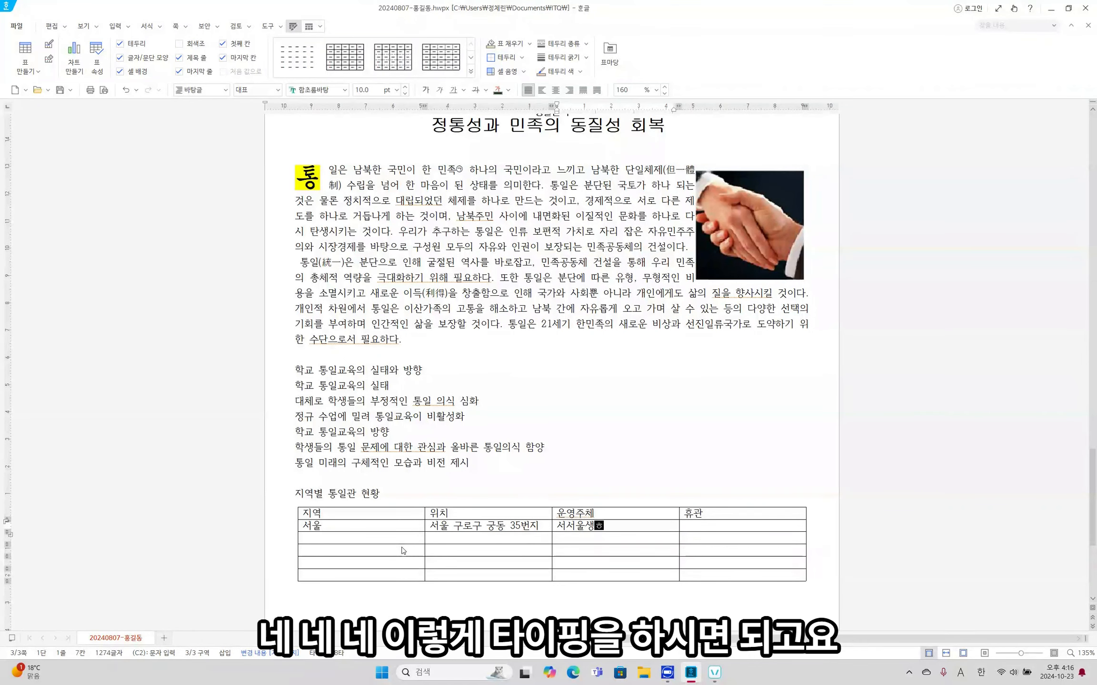
{"action": "type", "text": "활과학고등학"}
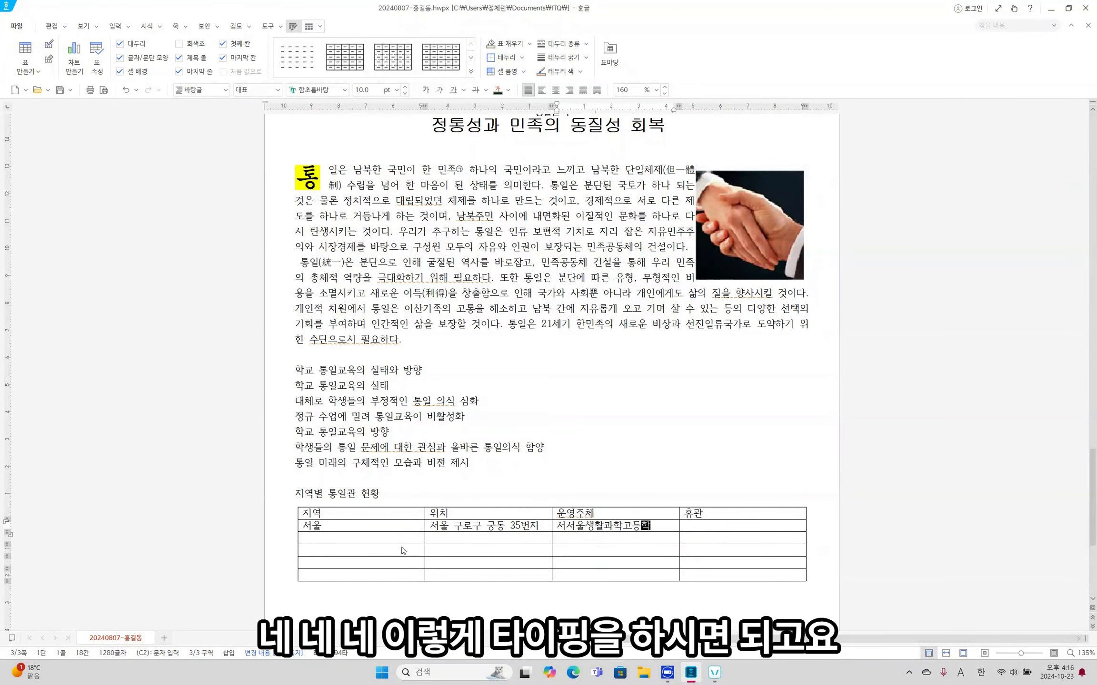
{"action": "type", "text": "교"}
{"action": "key", "text": "Tab"}
{"action": "type", "text": "매주 일"}
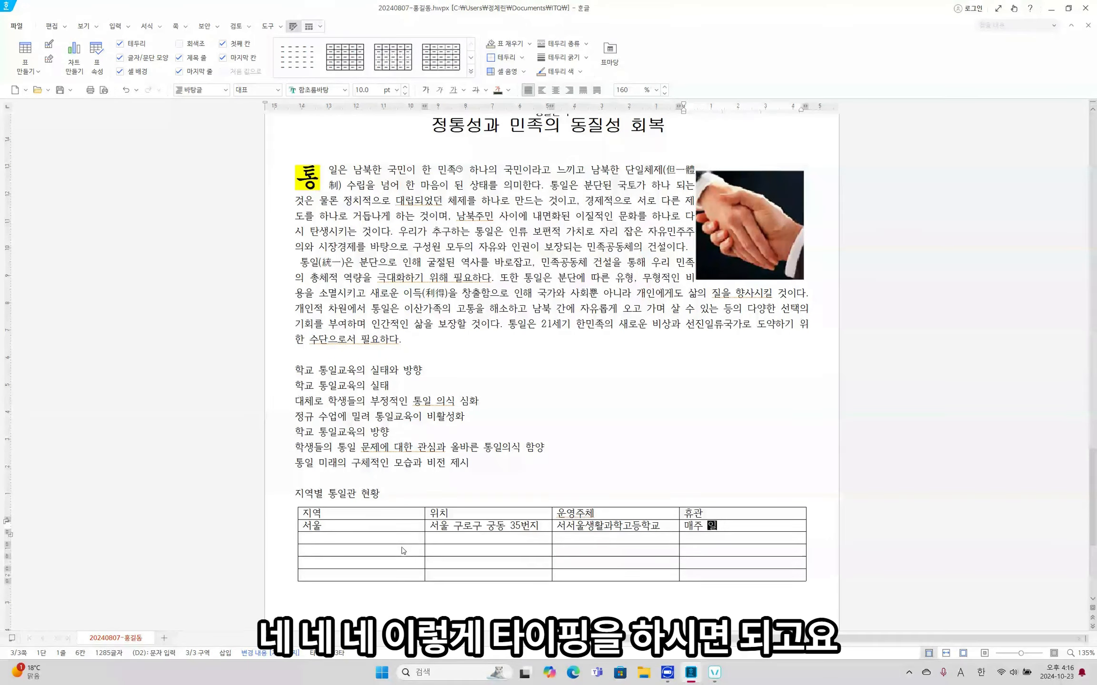
{"action": "type", "text": "/공휴일"}
{"action": "key", "text": "Tab"}
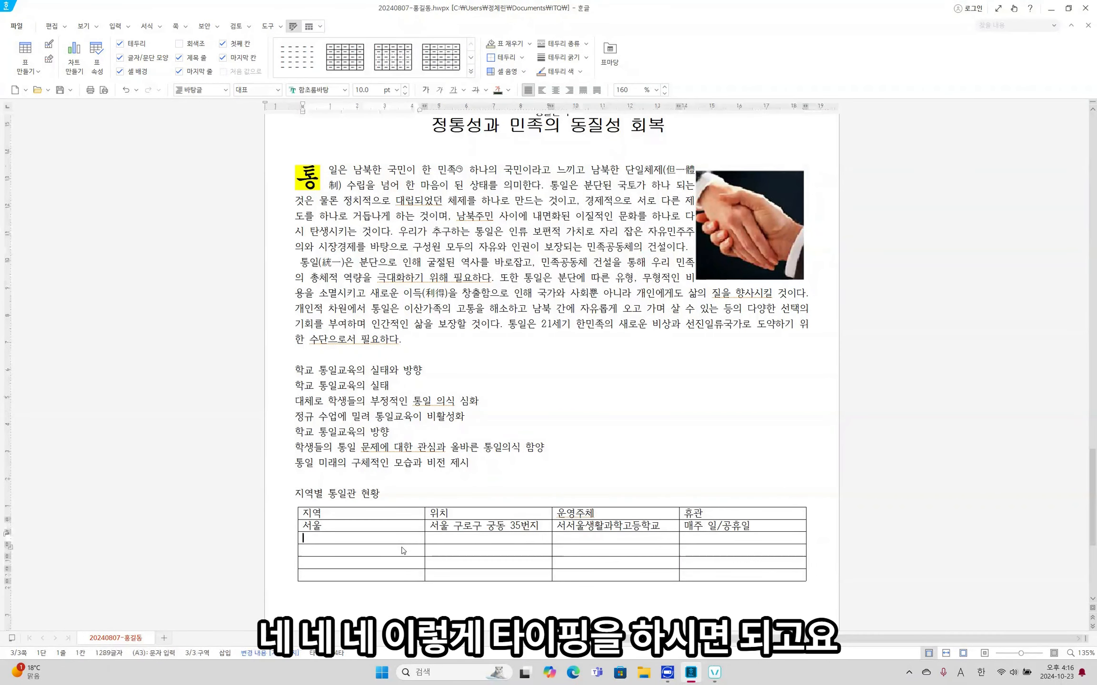
Fill the row below 서울 with 오두산 under 지역 and 경기 파주시 통일전망대 내 under 위치.
{"action": "key", "text": "Tab"}
{"action": "type", "text": "경"}
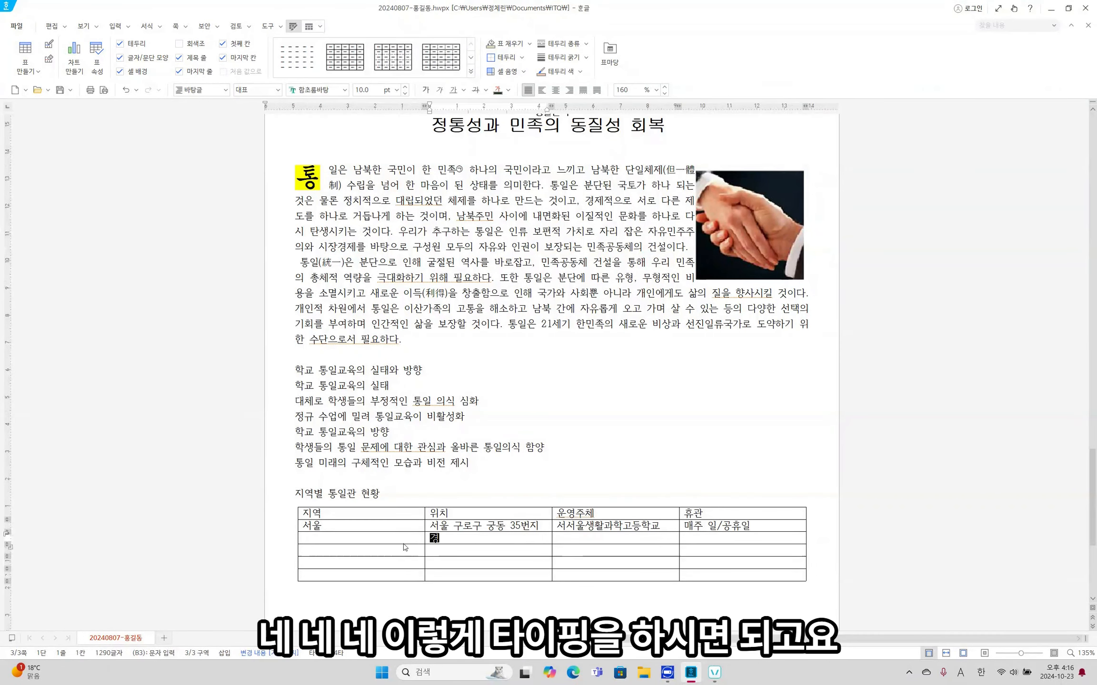
{"action": "type", "text": "기 파주시 통일전"}
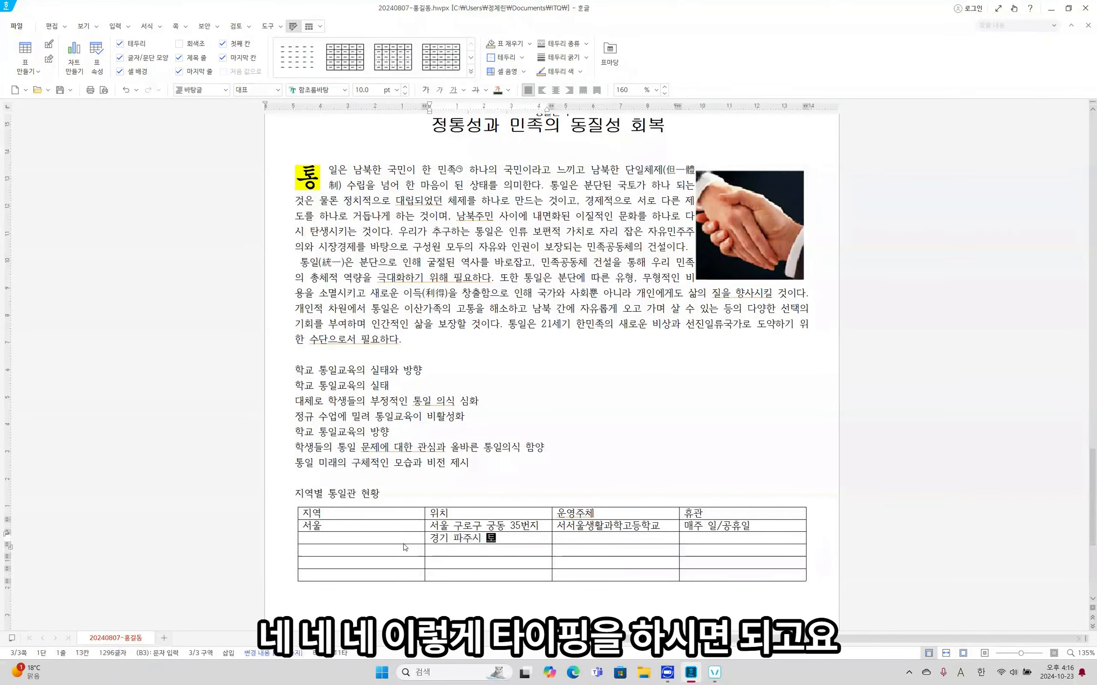
{"action": "type", "text": "망대 내"}
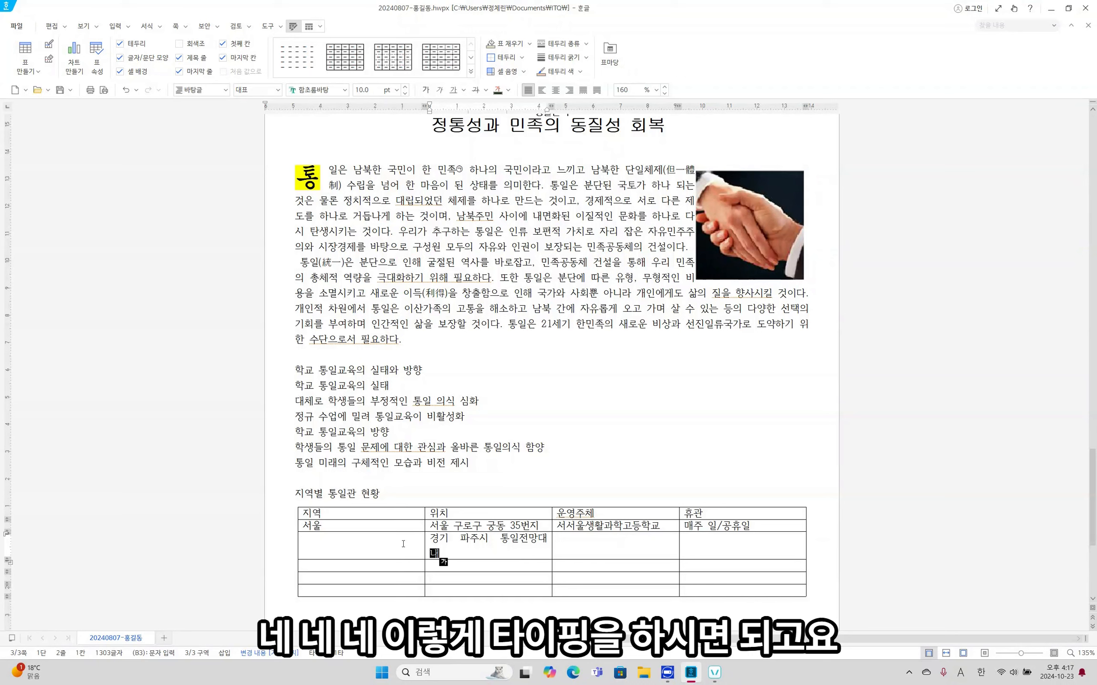
{"action": "left_click", "coordinate": [405, 546]}
{"action": "type", "text": "오두산"}
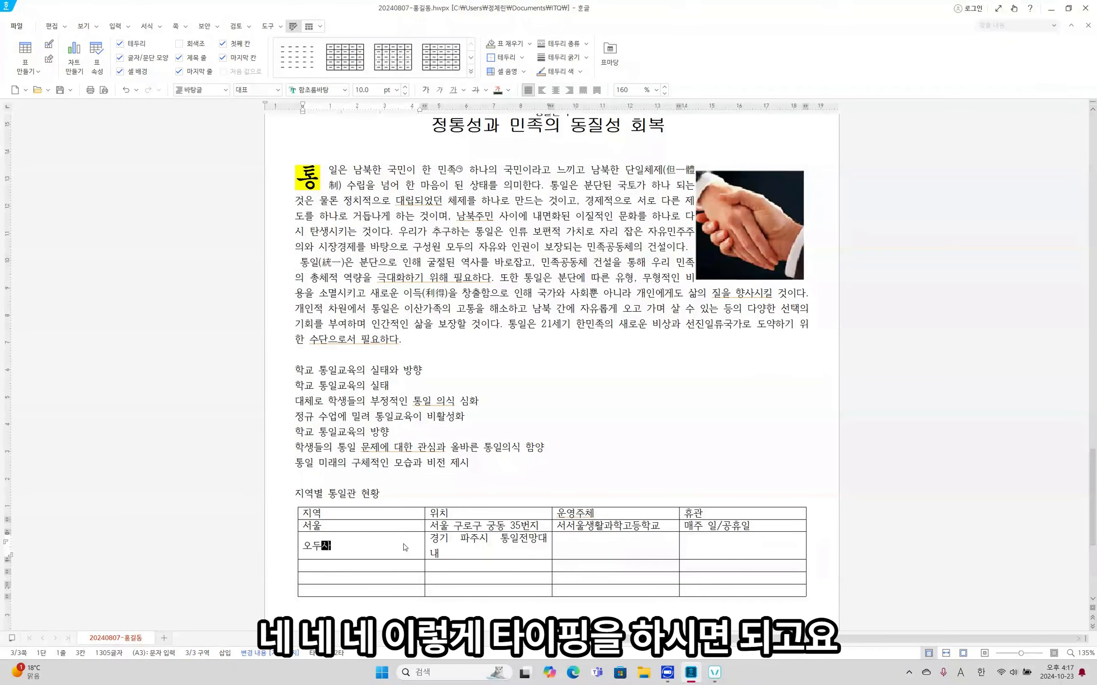
Complete the 오두산 row with 민간위탁 as 운영주체 and 4-10월/일요일 as 휴관.
{"action": "key", "text": "Tab"}
{"action": "key", "text": "Tab"}
{"action": "key", "text": "Tab"}
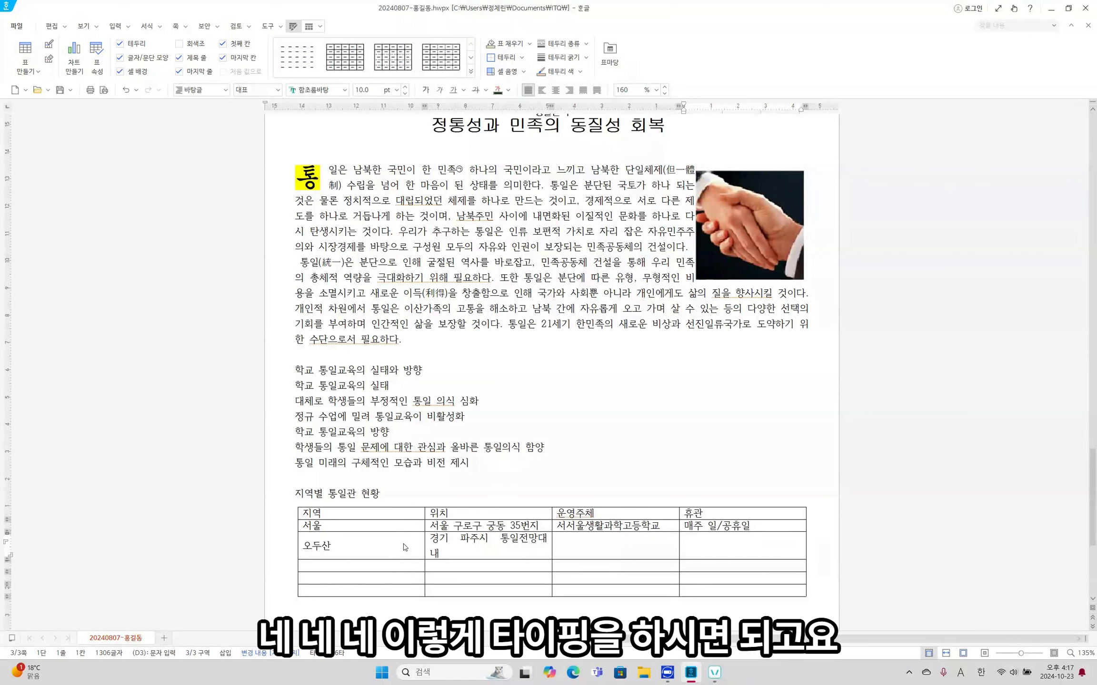
{"action": "key", "text": "shift+Tab"}
{"action": "type", "text": "민간위탁"}
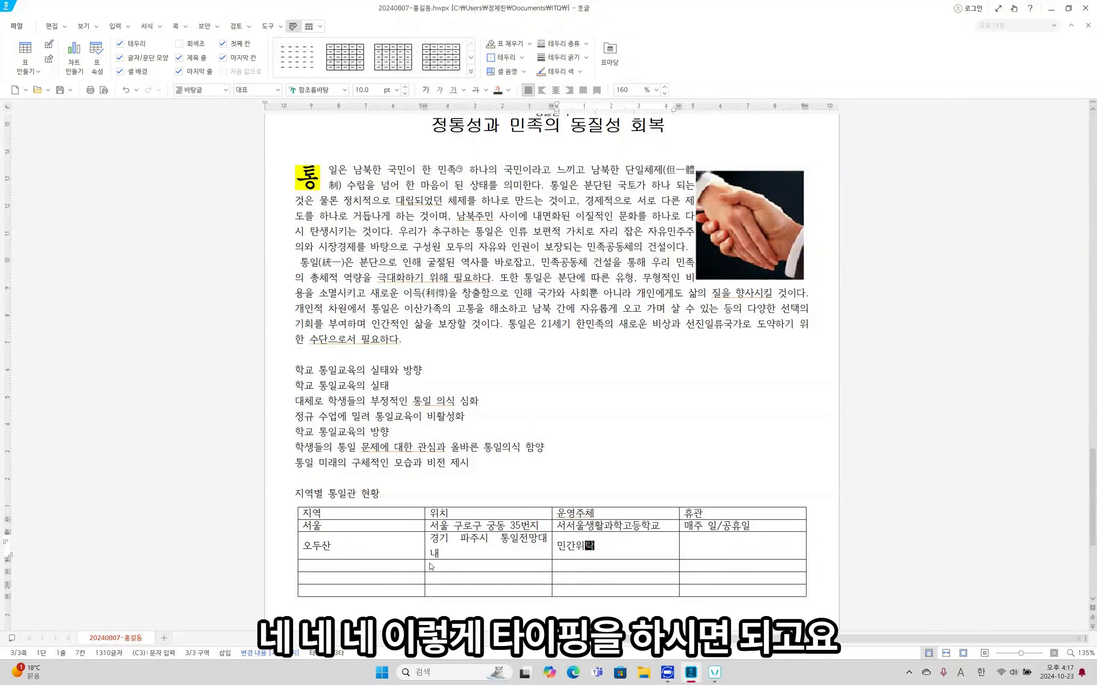
{"action": "key", "text": "Tab"}
{"action": "type", "text": "4-"}
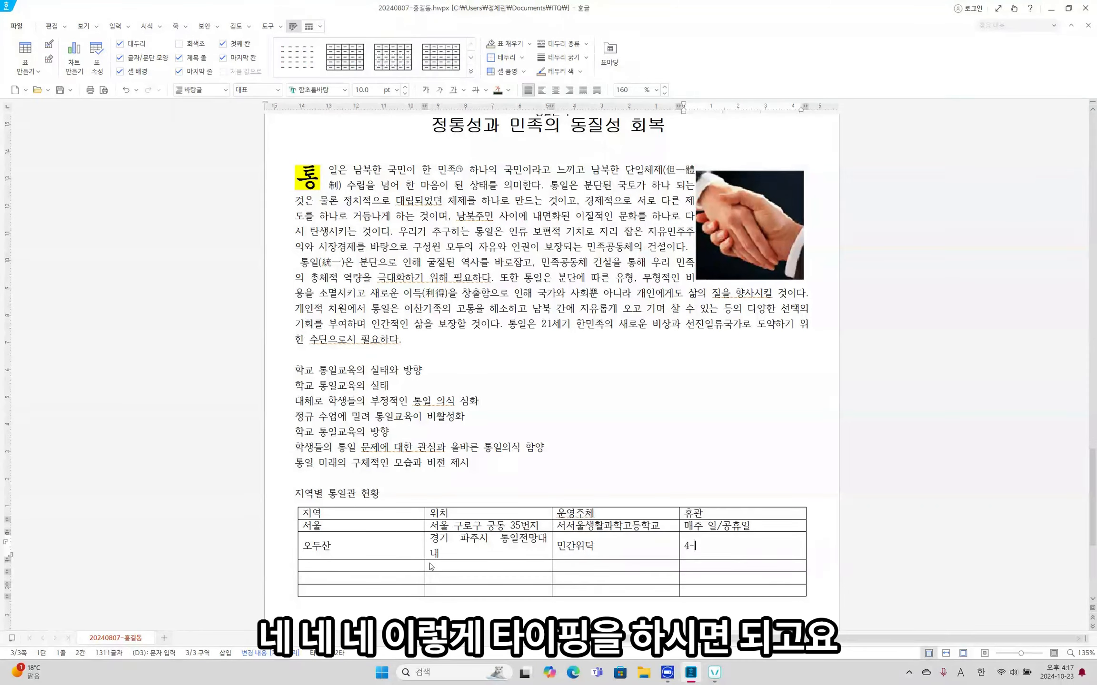
{"action": "type", "text": "10월/일요"}
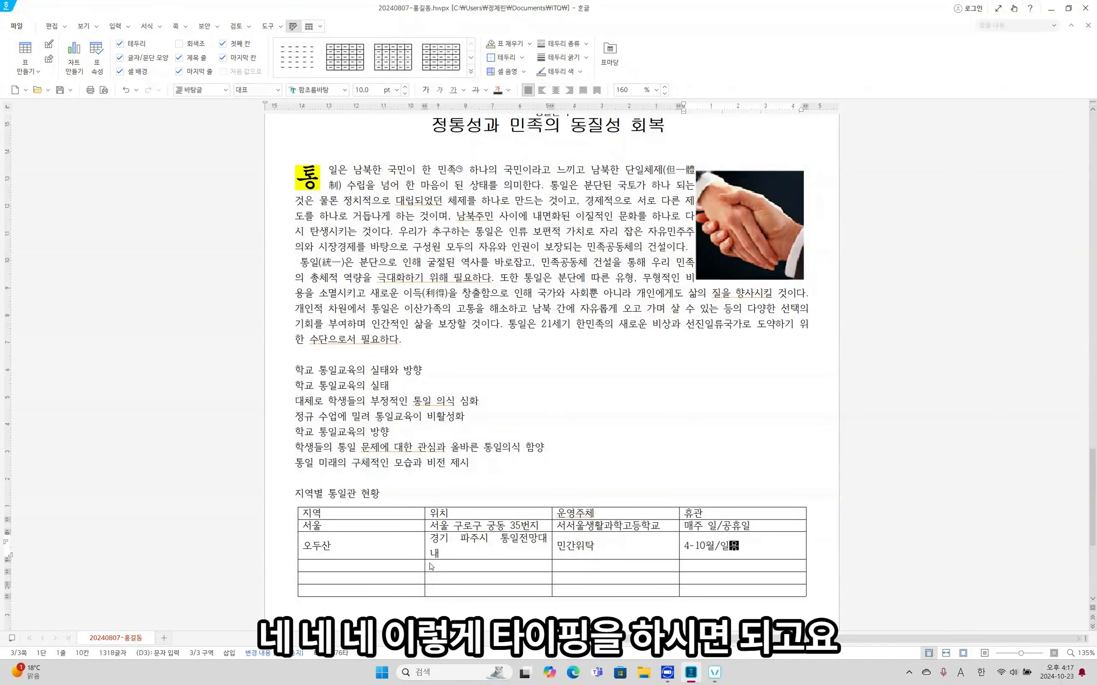
{"action": "type", "text": "일"}
{"action": "key", "text": "Tab"}
Fill the row below 오두산 with 광주 under 지역 and 광주 서구 화정2동 under 위치.
{"action": "type", "text": "광주"}
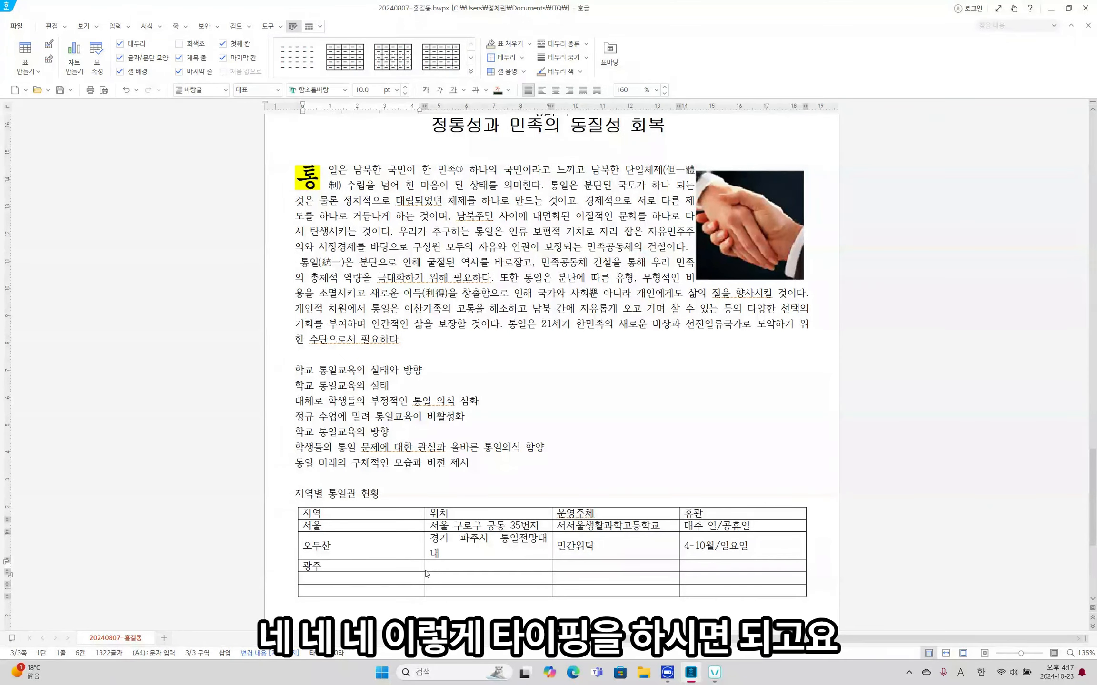
{"action": "key", "text": "Tab"}
{"action": "type", "text": "광주 서구 "}
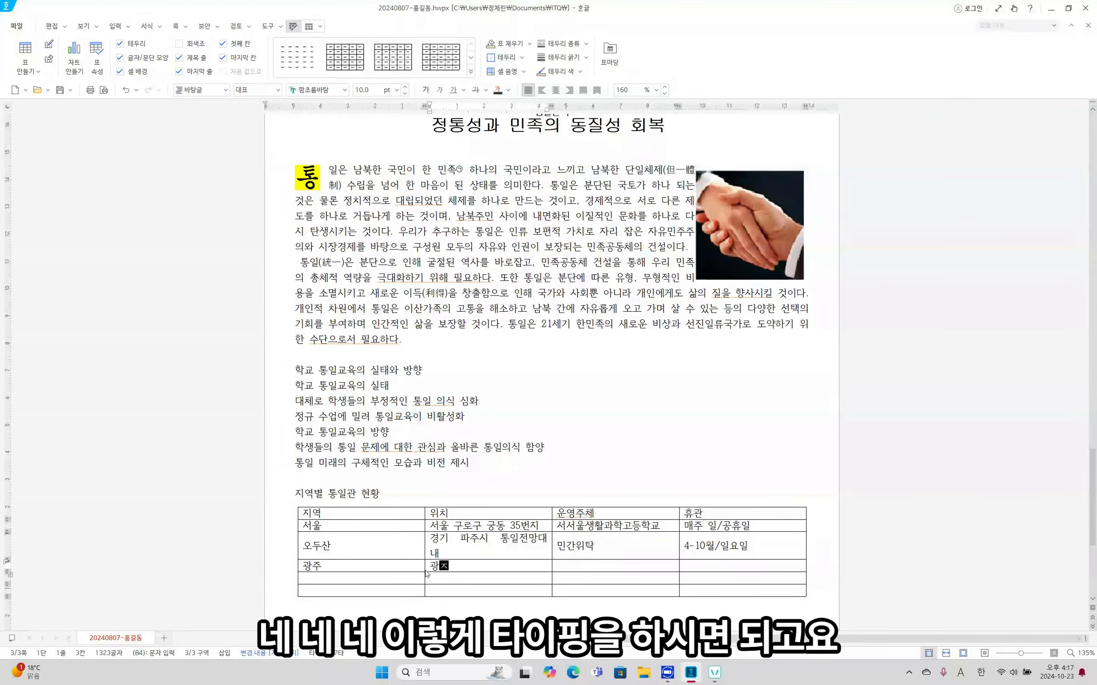
{"action": "type", "text": "화정2동"}
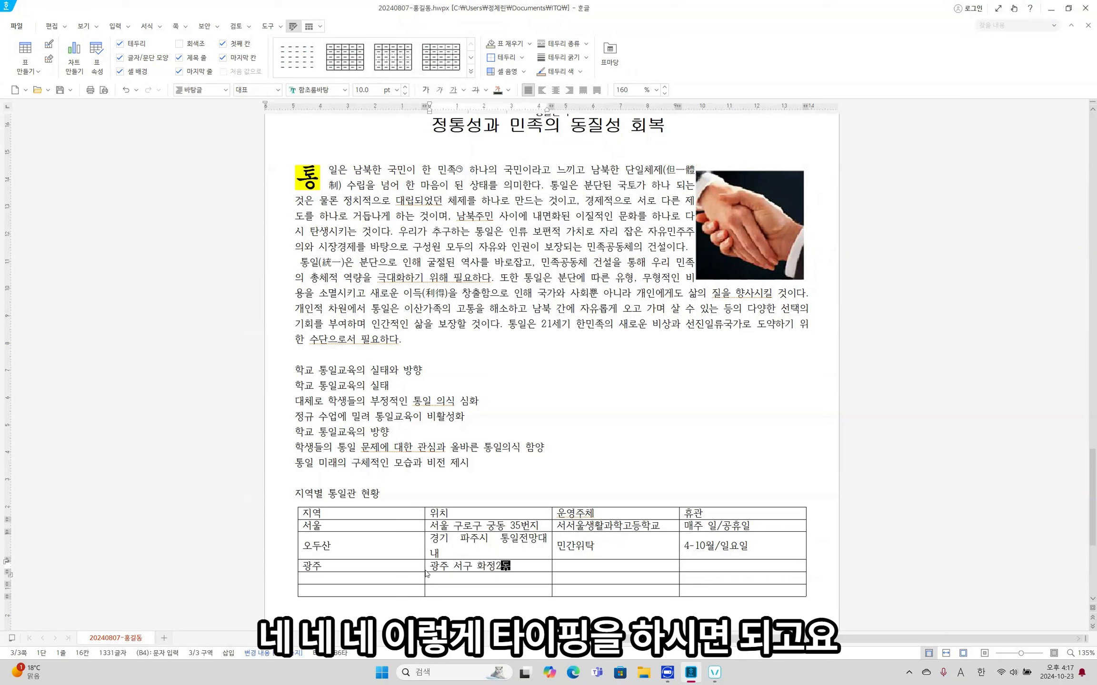
{"action": "key", "text": "Tab"}
Complete the 광주 row with 통일교육위원회광주협의회 as 운영주체 and 매주 월, 토 as 휴관.
{"action": "type", "text": "통일교"}
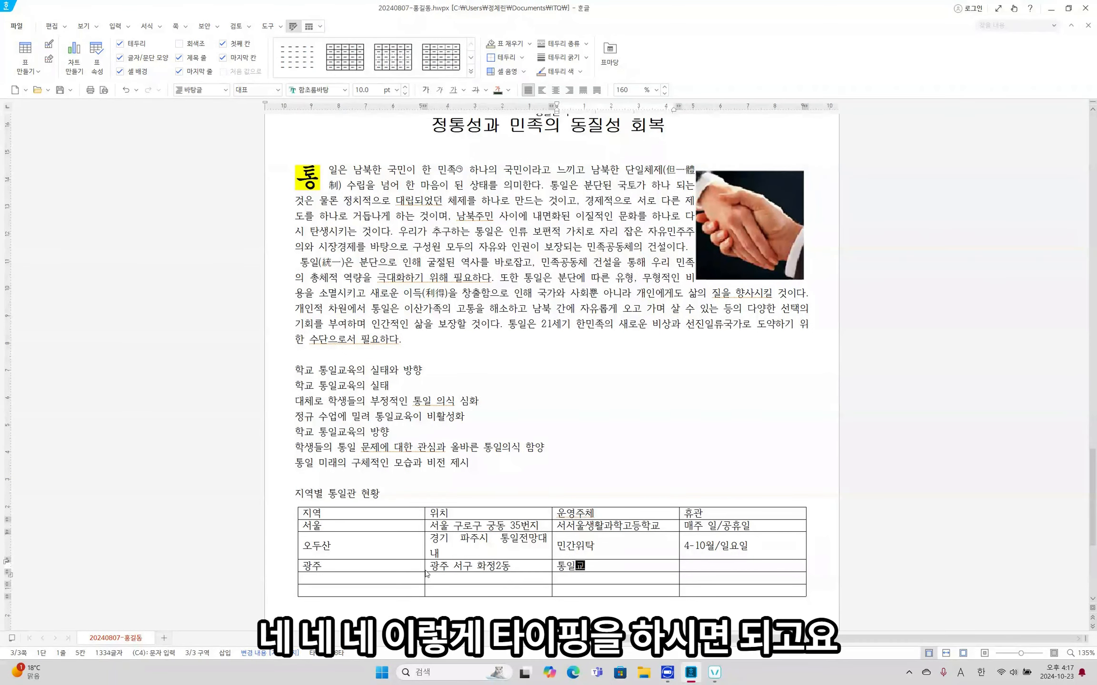
{"action": "type", "text": "육원원회광주협의회"}
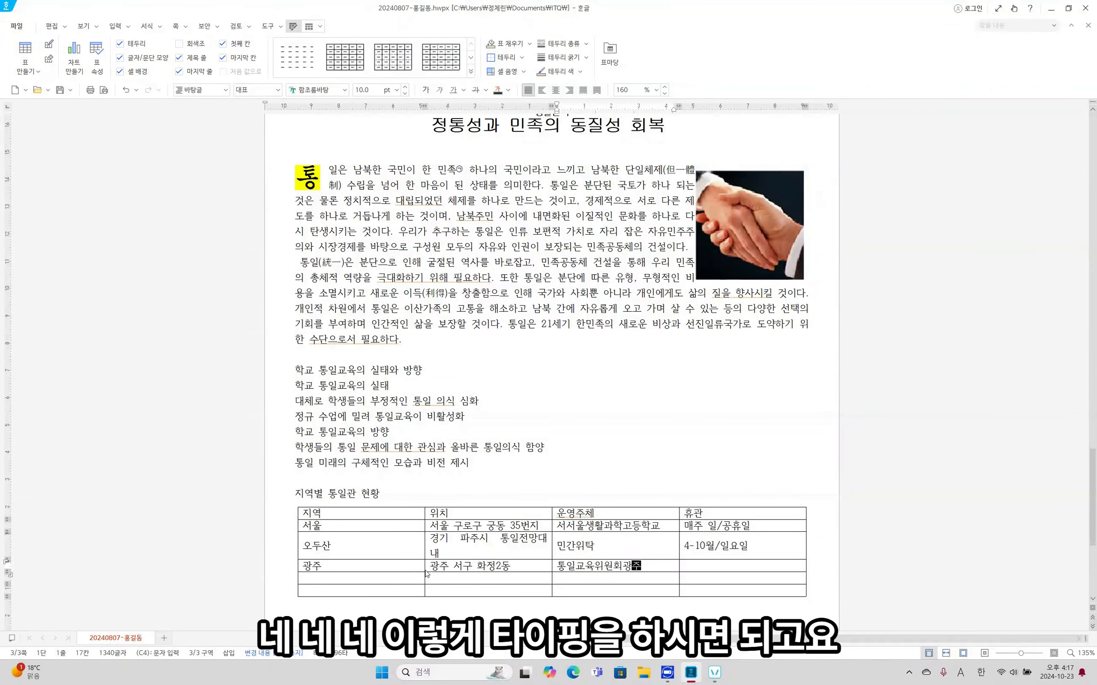
{"action": "key", "text": "Tab"}
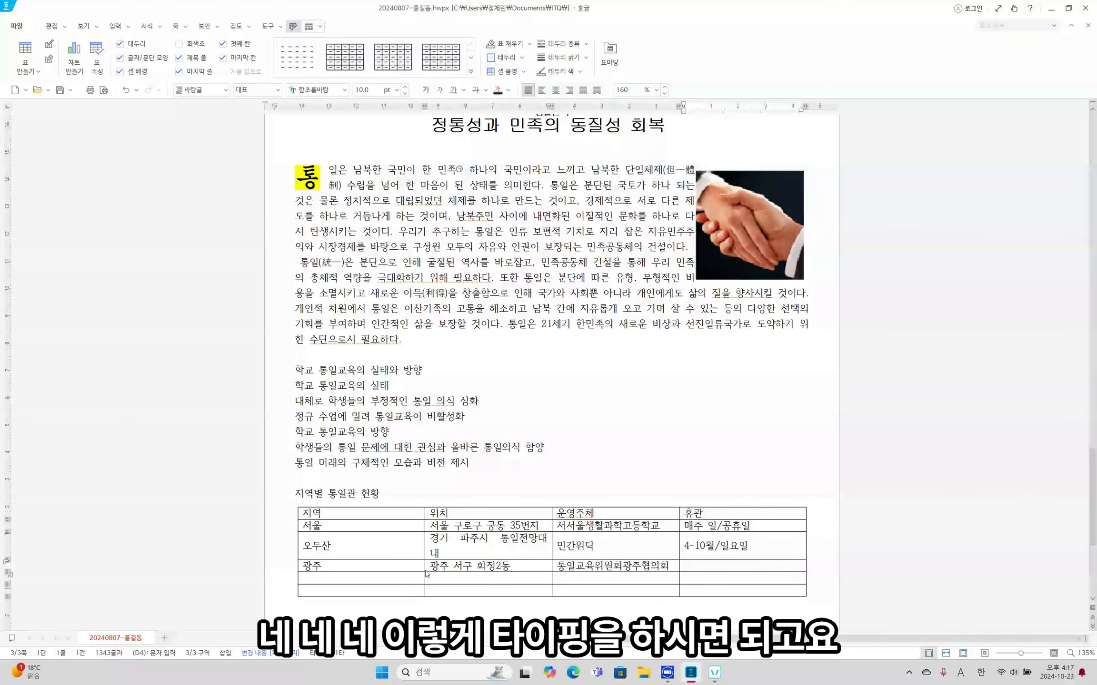
{"action": "type", "text": "매주 월,"}
{"action": "type", "text": " 토"}
{"action": "key", "text": "Tab"}
Fill the row below 광주 with 부산 under 지역 and 부산 부산진구 자유회관 내 under 위치.
{"action": "type", "text": "ㄴ"}
{"action": "key", "text": "Tab"}
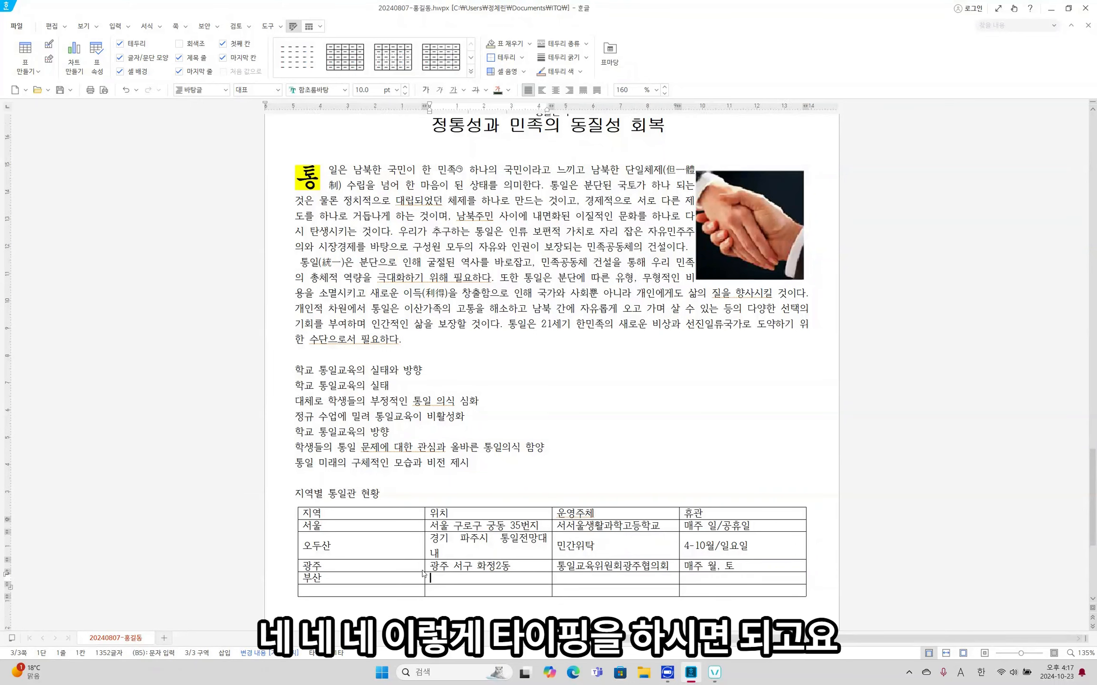
{"action": "type", "text": "부산 부산진구 자유회관"}
{"action": "key", "text": "Tab"}
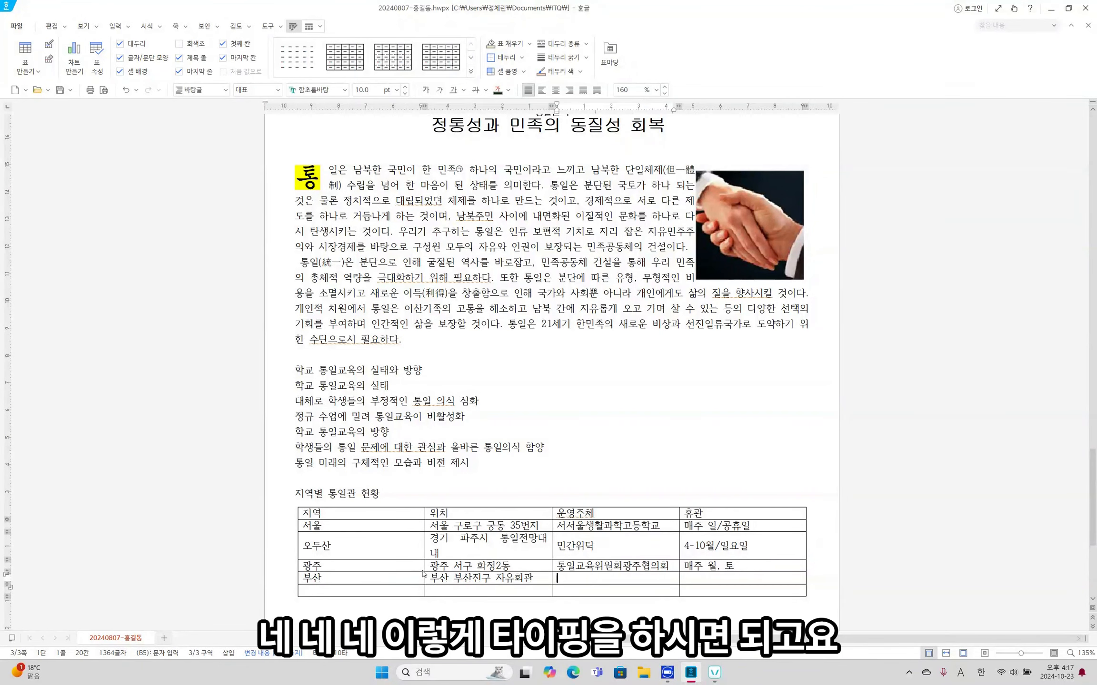
{"action": "key", "text": "shift+Tab"}
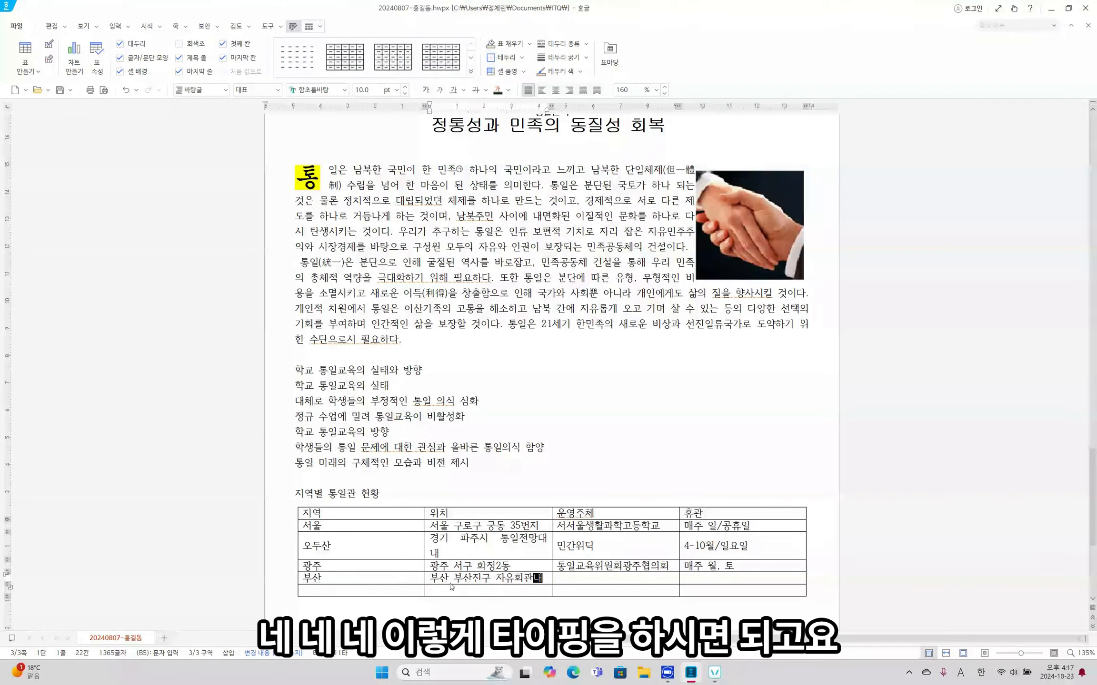
{"action": "type", "text": "내"}
{"action": "key", "text": "Tab"}
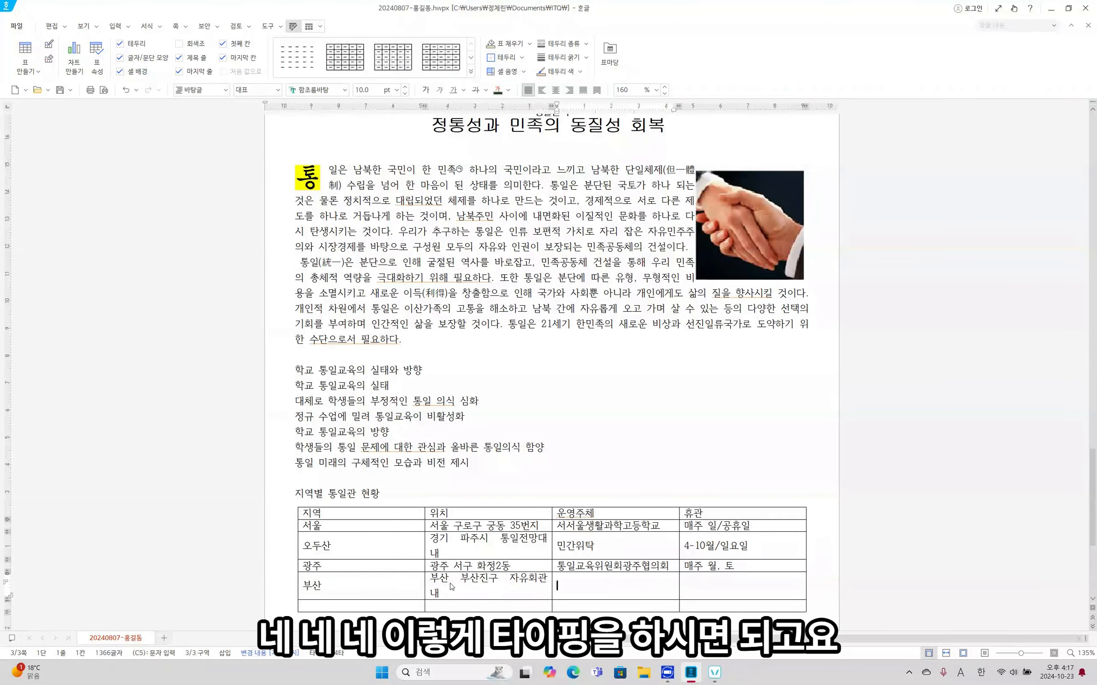
Complete the 부산 row with 자유총연맹 (부산지구) as 운영주체 and 연중 무휴 as 휴관.
{"action": "type", "text": "자유총연맹 (부산"}
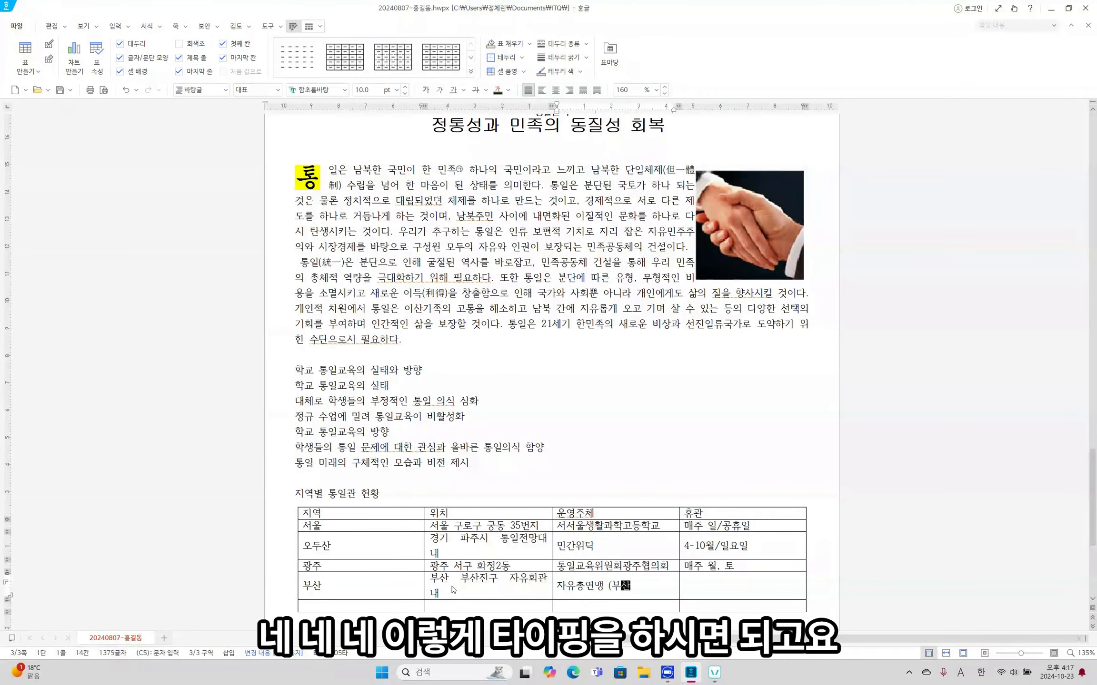
{"action": "type", "text": "지구)"}
{"action": "key", "text": "Tab"}
{"action": "type", "text": "연"}
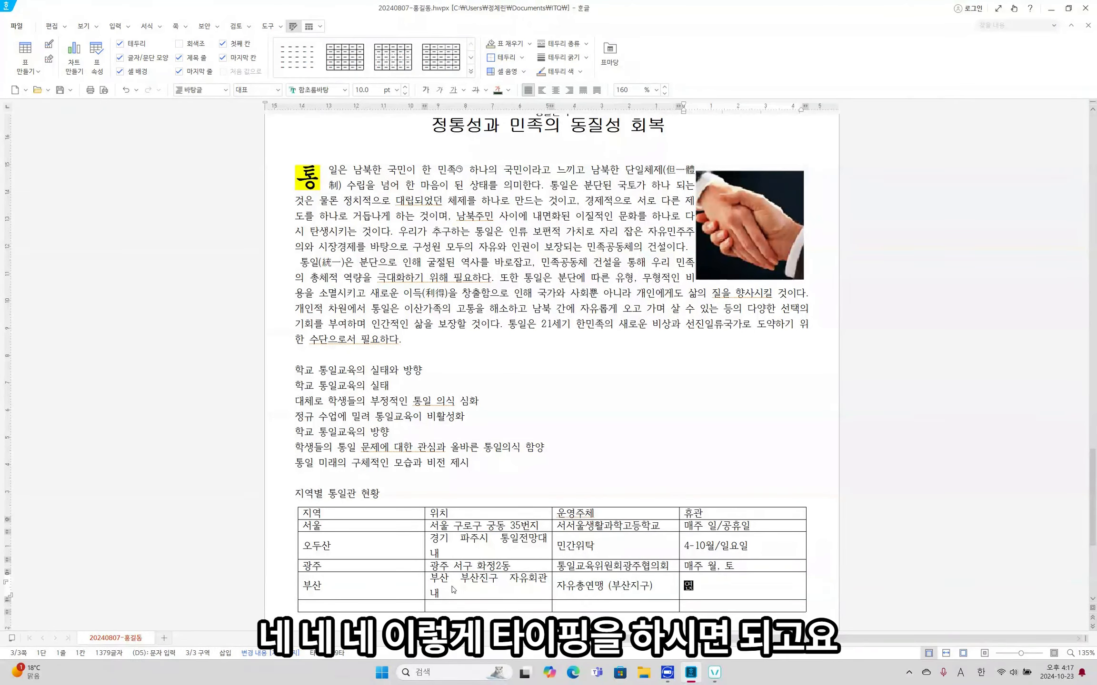
{"action": "type", "text": "중 무휴"}
{"action": "key", "text": "Tab"}
Fill the last row with 기타 지역 현황 in the first cell and 경남, 고성, 대전, 양구, 인천, 제주, 청주, 충남 in the third.
{"action": "type", "text": "기타"}
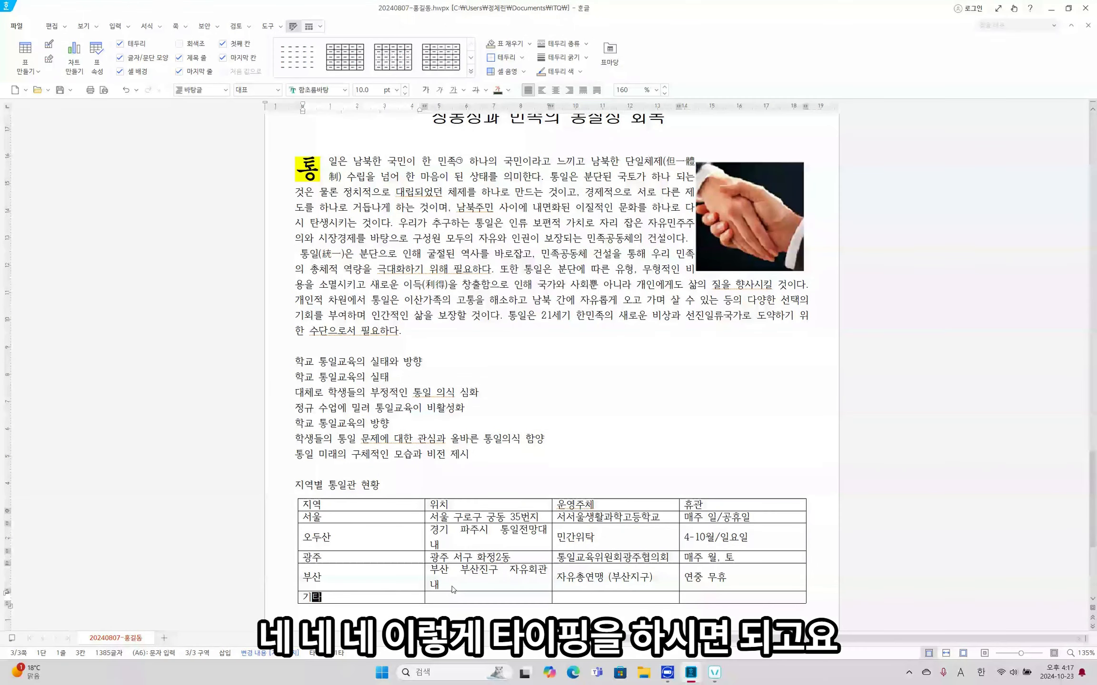
{"action": "type", "text": " 지역 현황"}
{"action": "key", "text": "Tab"}
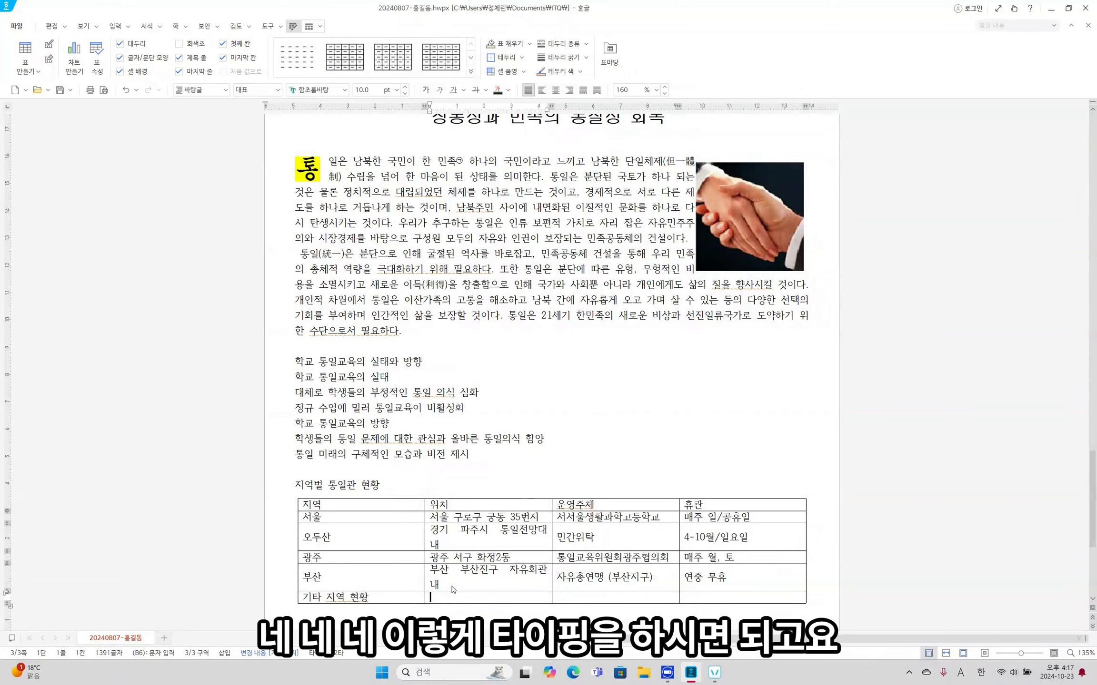
{"action": "key", "text": "Tab"}
{"action": "type", "text": "경"}
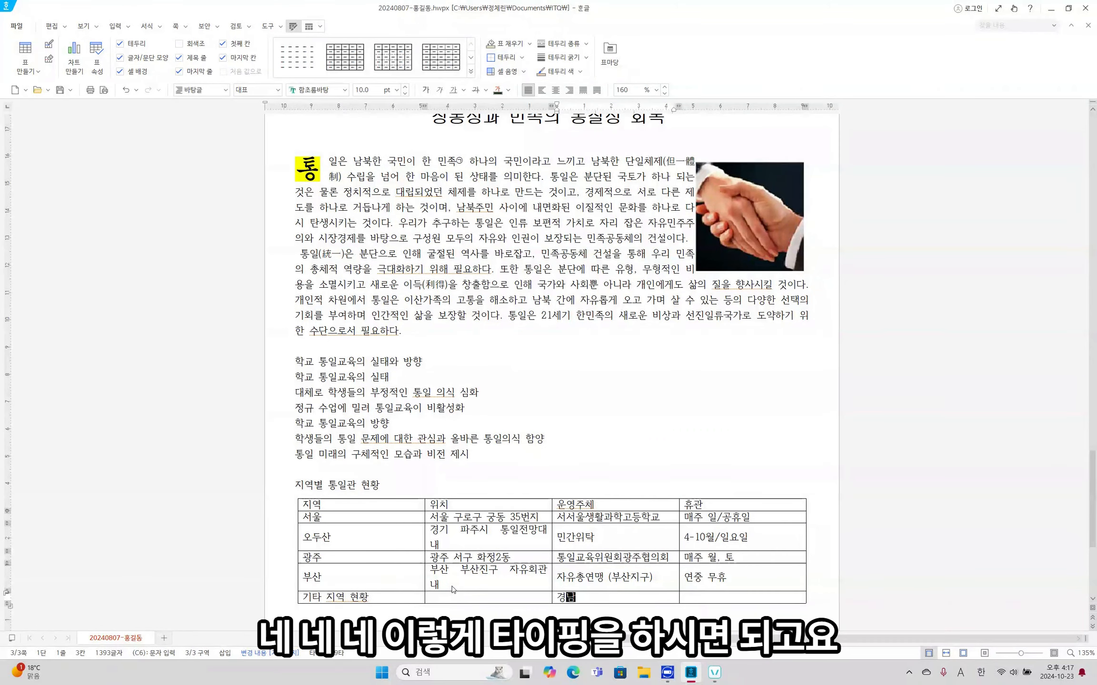
{"action": "type", "text": "남, 고성, 대진"}
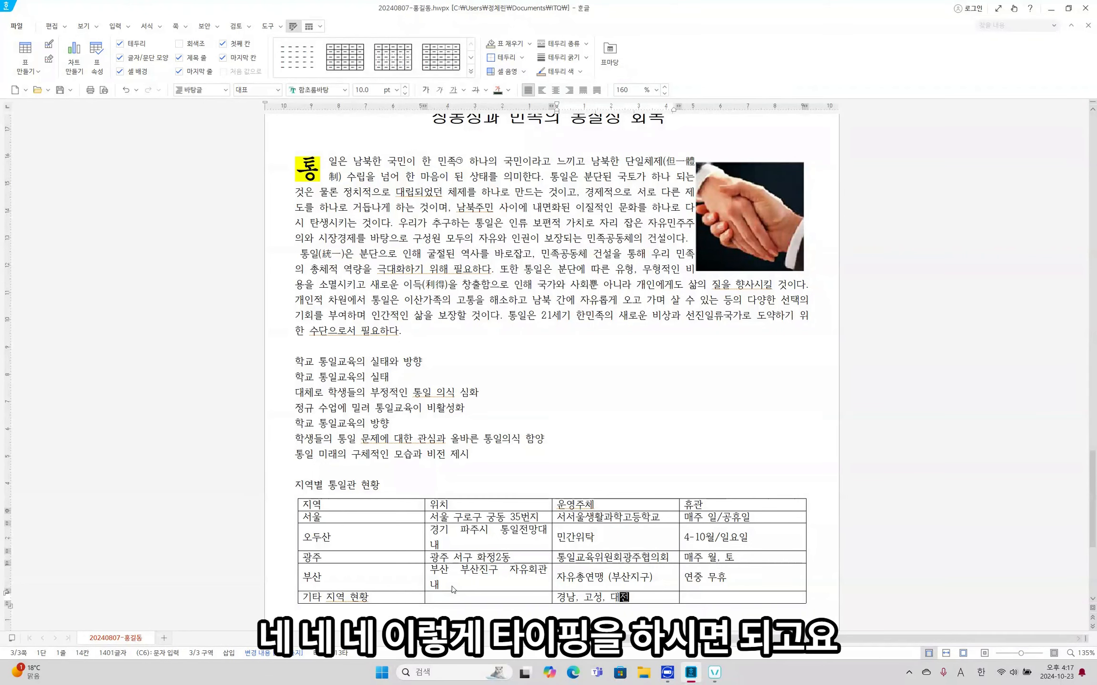
{"action": "type", "text": ", 양구, 인치"}
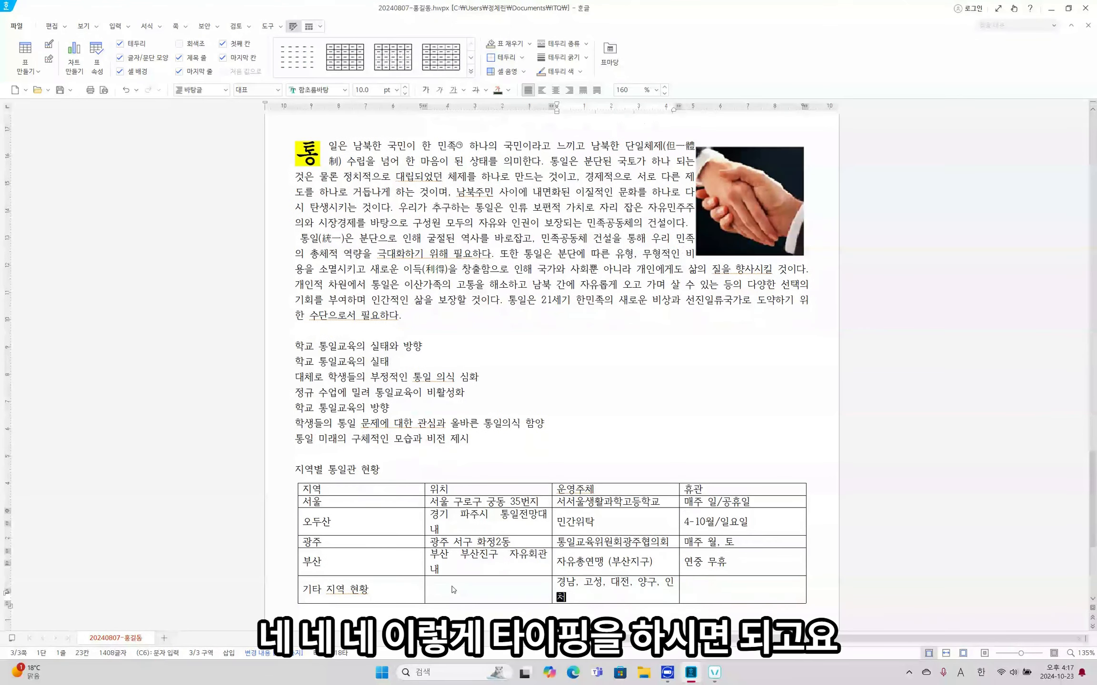
{"action": "key", "text": "BackSpace"}
{"action": "type", "text": "천, 제주,"}
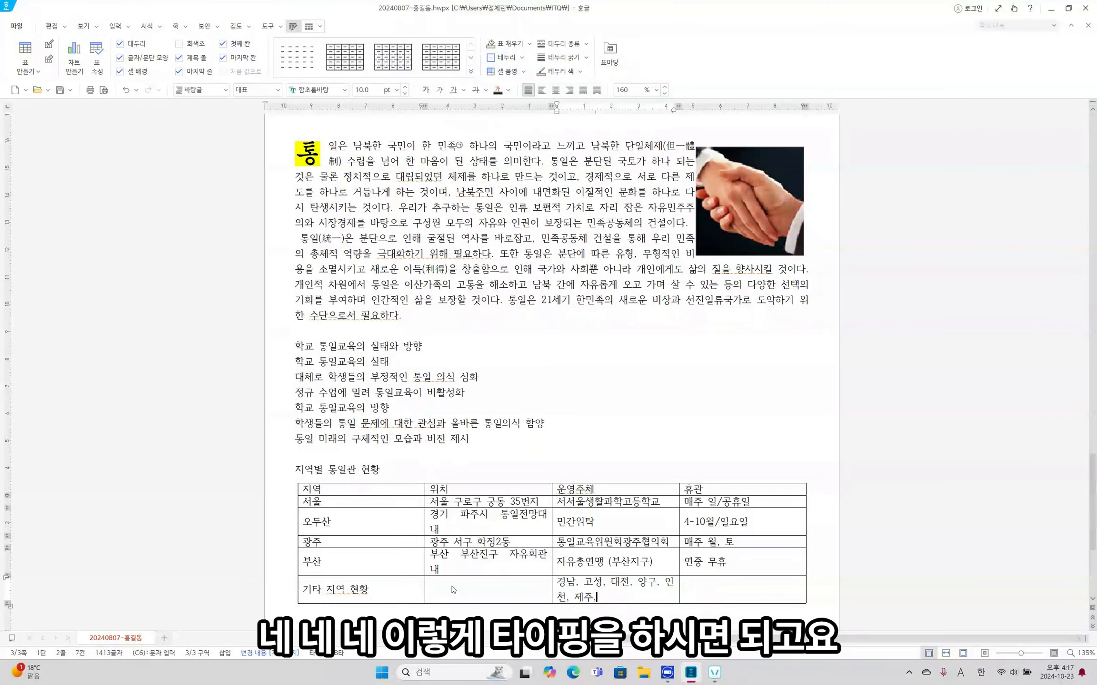
{"action": "type", "text": " 청주, 충"}
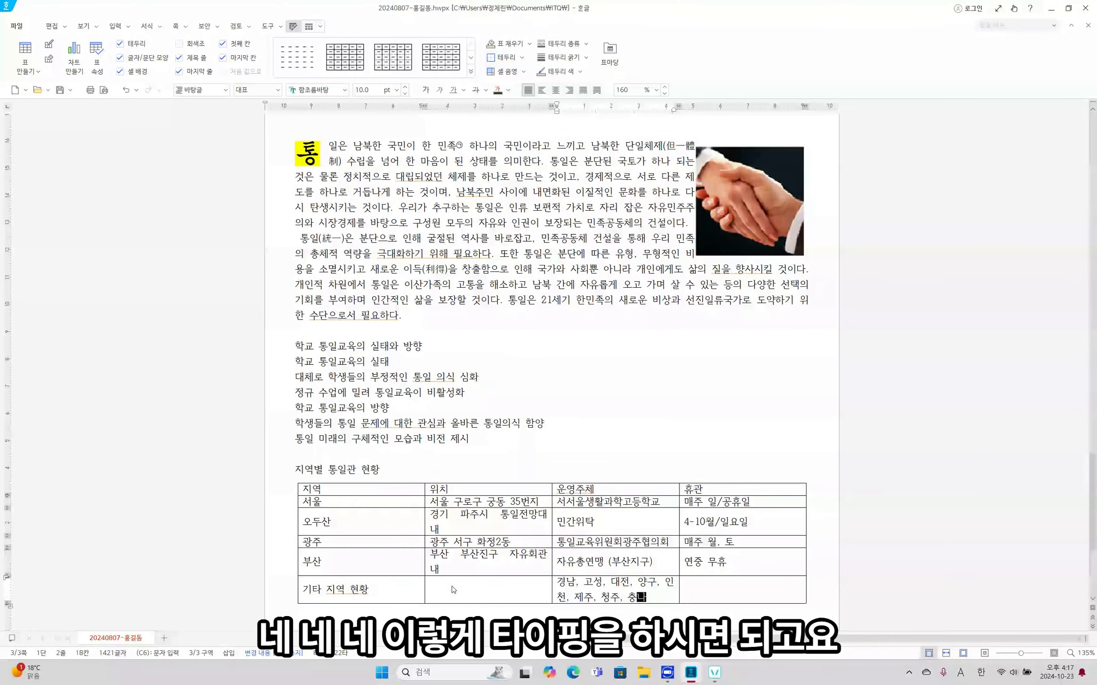
{"action": "type", "text": "남"}
Merge the first two cells of the table's last row, and merge that row's last two cells.
{"action": "left_click", "coordinate": [385, 589]}
{"action": "left_click_drag", "start_coordinate": [384, 589], "coordinate": [469, 589]}
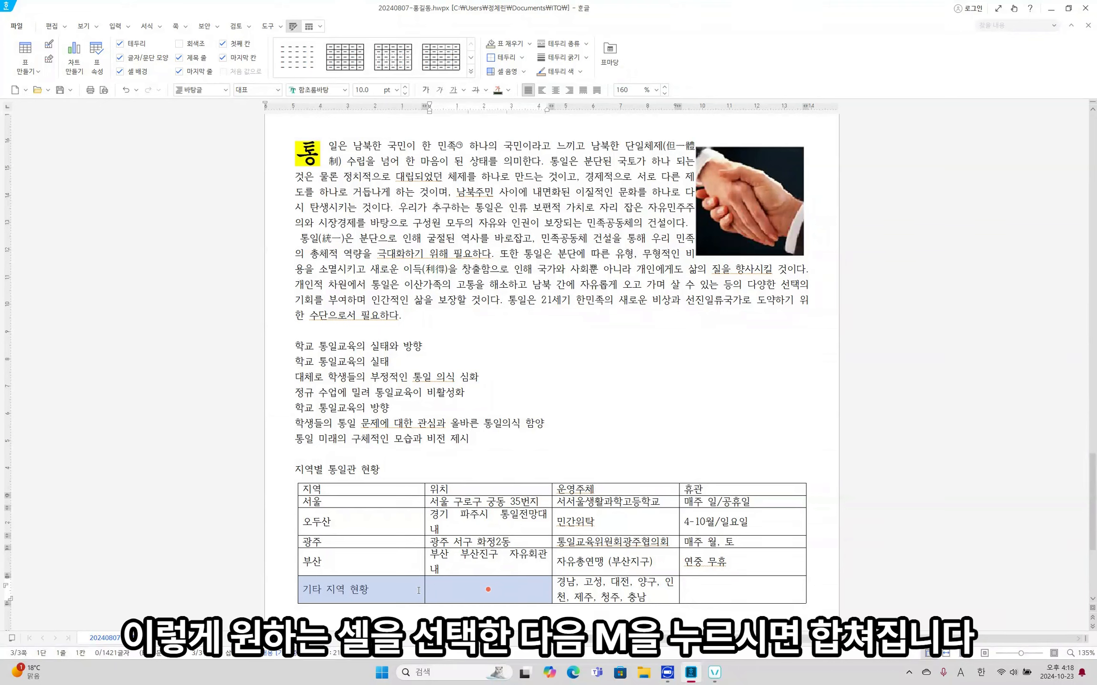
{"action": "key", "text": "m"}
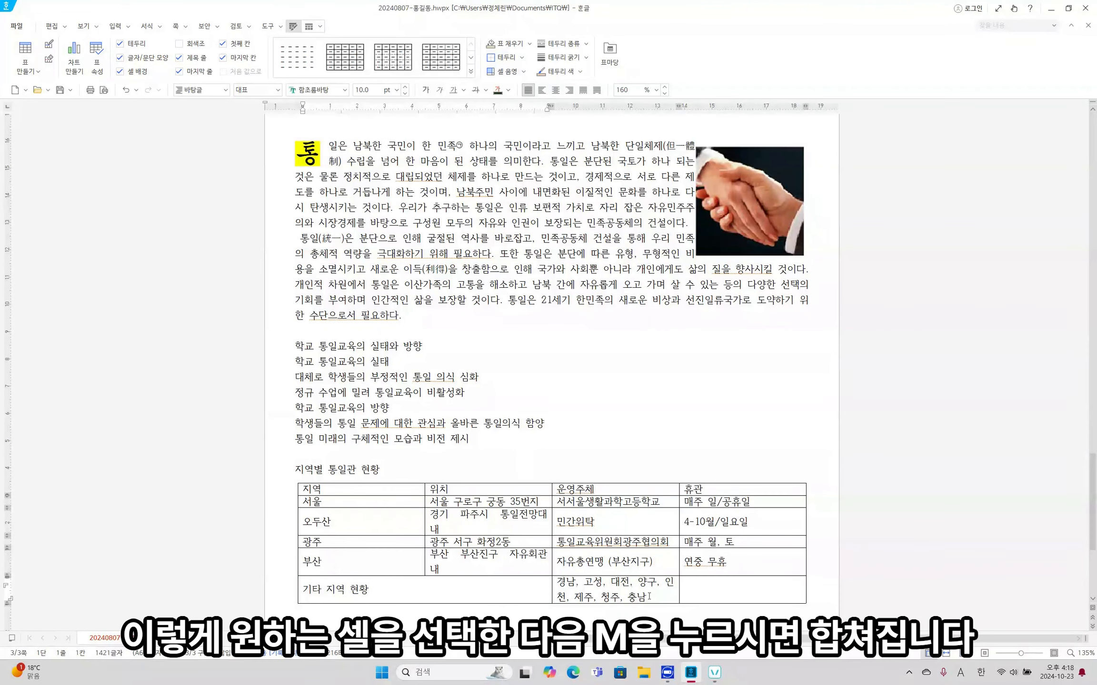
{"action": "left_click_drag", "start_coordinate": [648, 598], "coordinate": [723, 598]}
{"action": "key", "text": "m"}
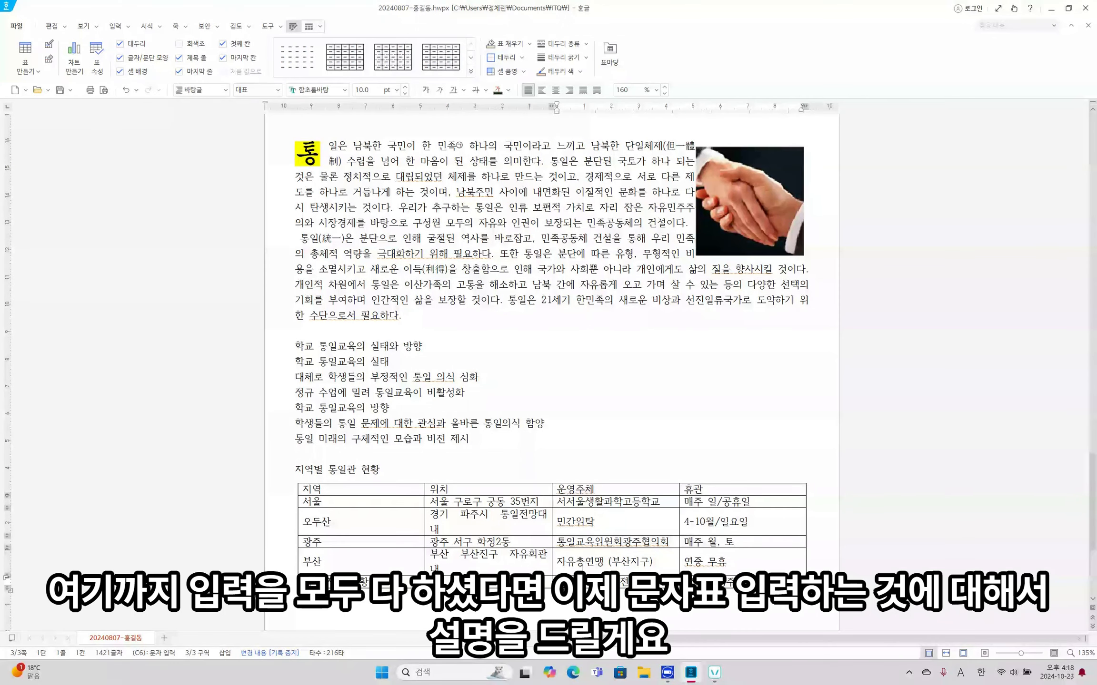
Place the cursor before the line 학교 통일교육의 실태와 방향 and open the full character map (문자표).
{"action": "left_click", "coordinate": [294, 348]}
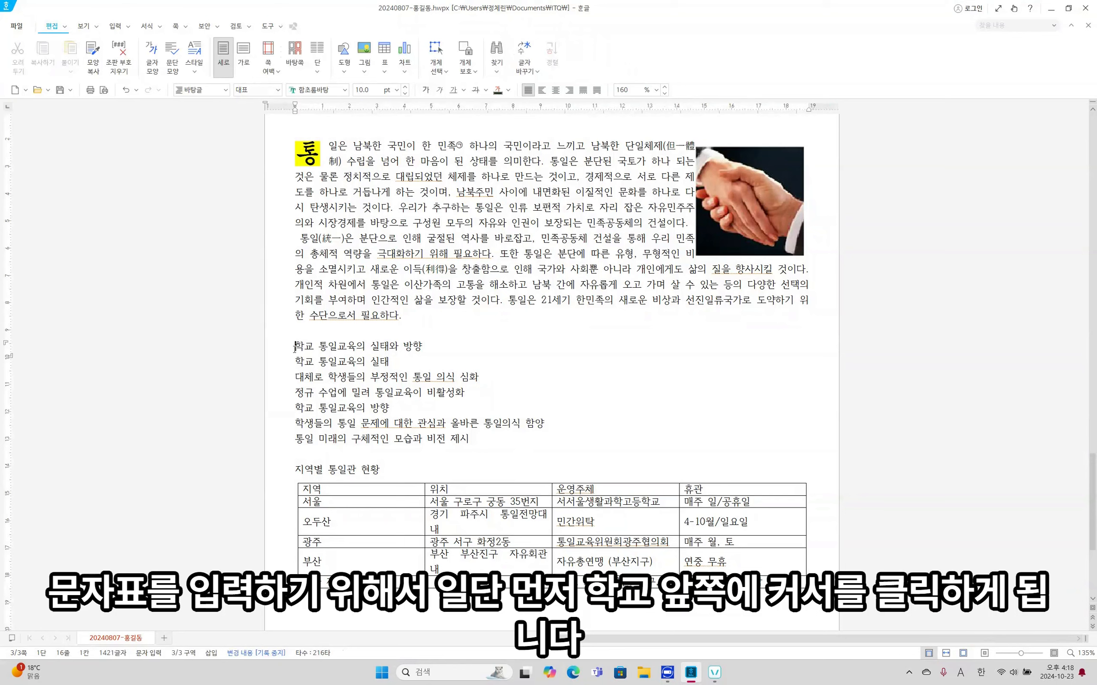
{"action": "left_click", "coordinate": [296, 349]}
{"action": "left_click", "coordinate": [121, 27]}
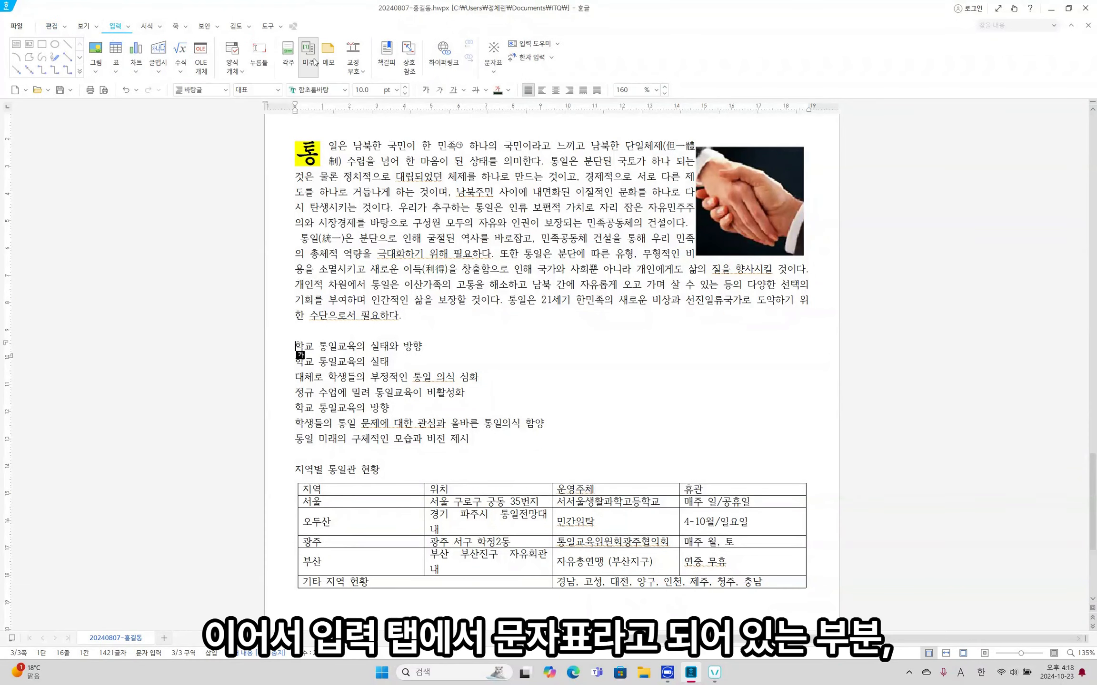
{"action": "left_click", "coordinate": [493, 70]}
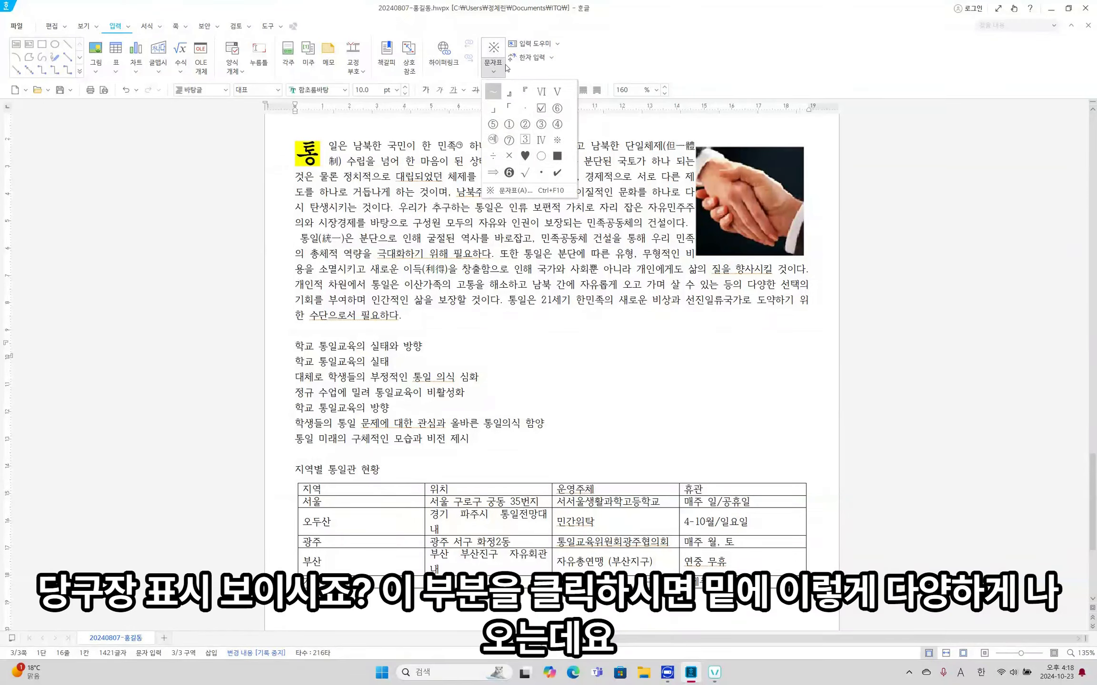
{"action": "left_click", "coordinate": [495, 50]}
{"action": "left_click_drag", "start_coordinate": [503, 170], "coordinate": [587, 137]}
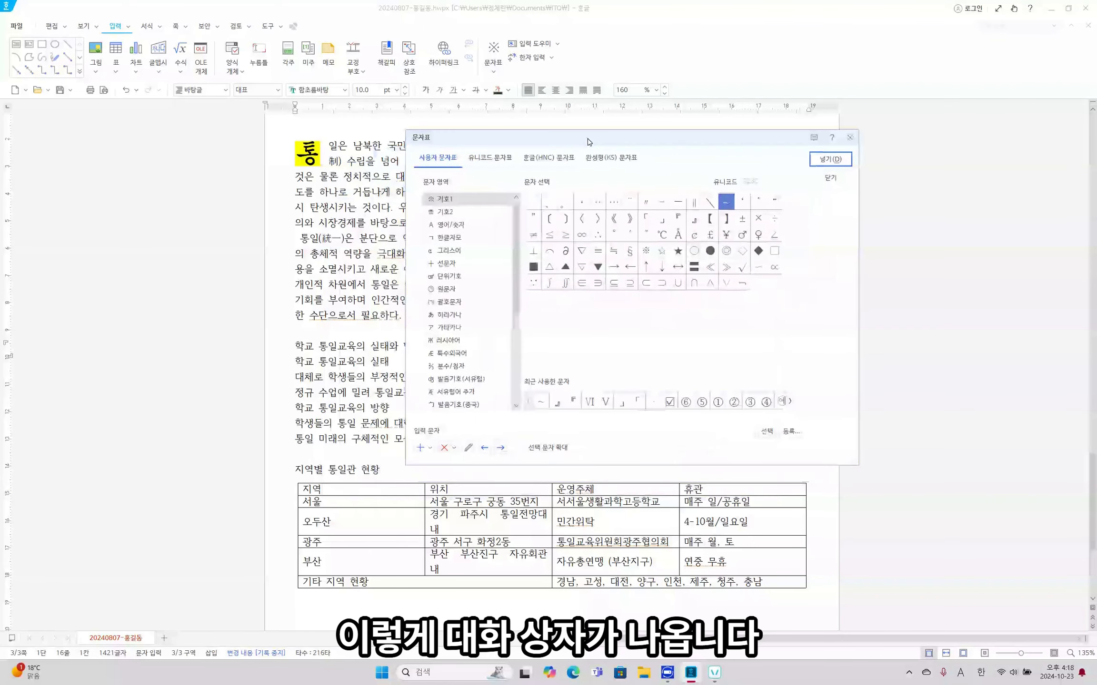
Examine the symbol categories of the user character map, from 기호2 through 단위기호 and back to 기호1, for a club symbol.
{"action": "left_click", "coordinate": [474, 212]}
{"action": "left_click", "coordinate": [469, 224]}
{"action": "left_click", "coordinate": [469, 238]}
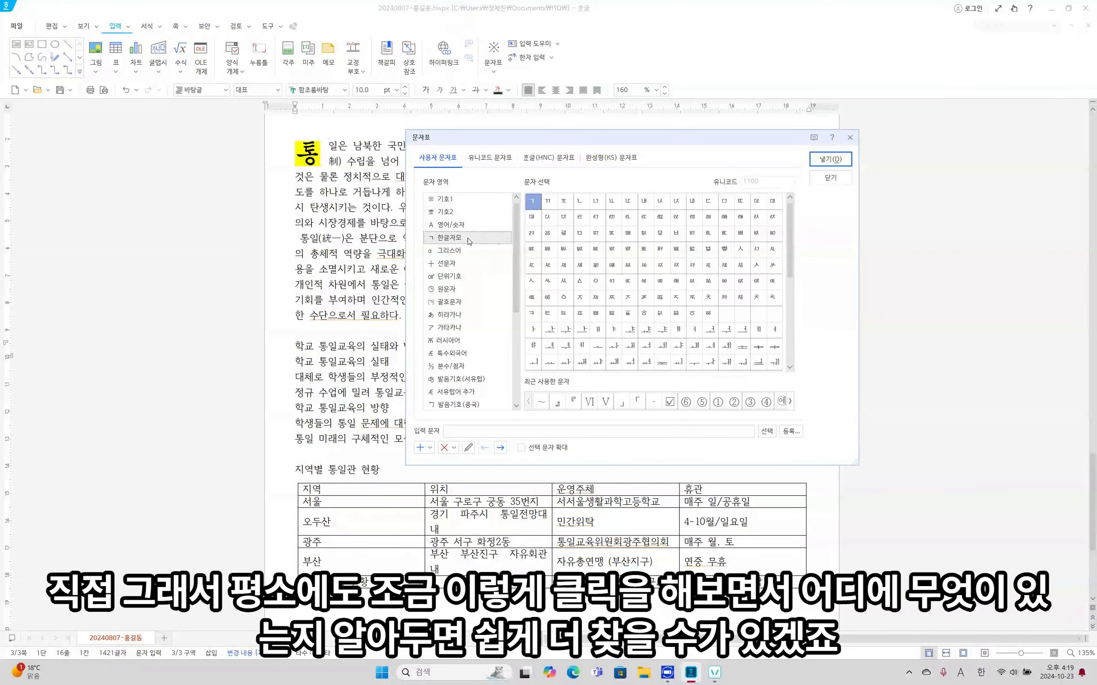
{"action": "left_click", "coordinate": [467, 251]}
{"action": "left_click", "coordinate": [466, 277]}
{"action": "left_click", "coordinate": [465, 264]}
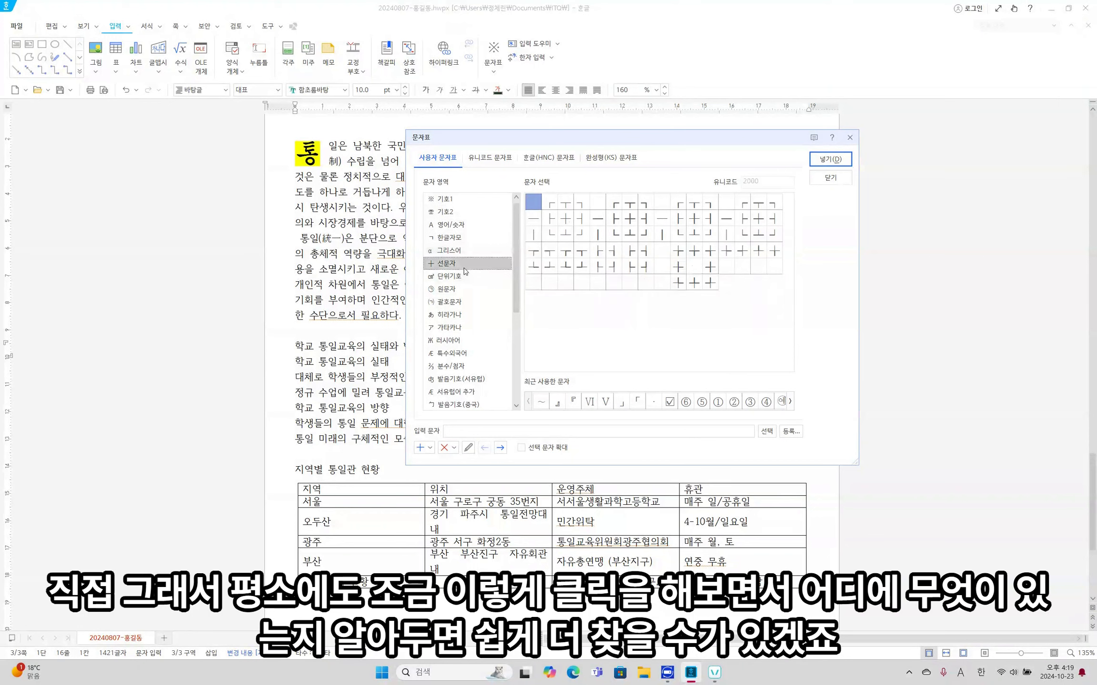
{"action": "left_click", "coordinate": [468, 200]}
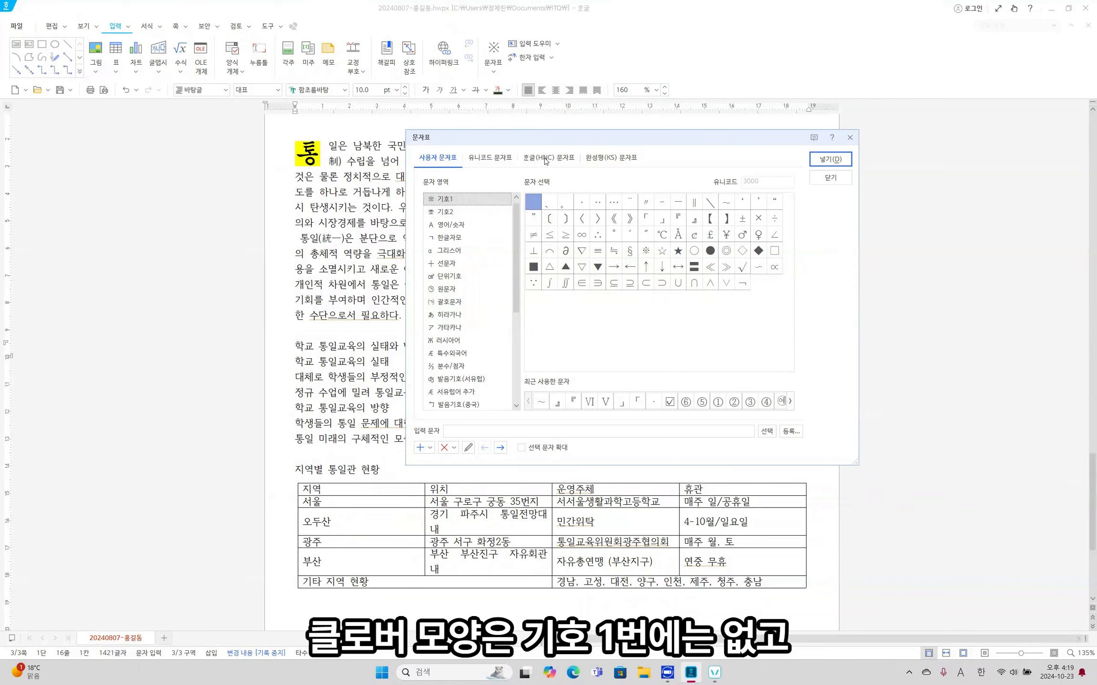
Insert the ♣ symbol from the 기호2 group before 학교 통일교육의 실태와 방향, separated from the text by a space.
{"action": "left_click", "coordinate": [467, 215]}
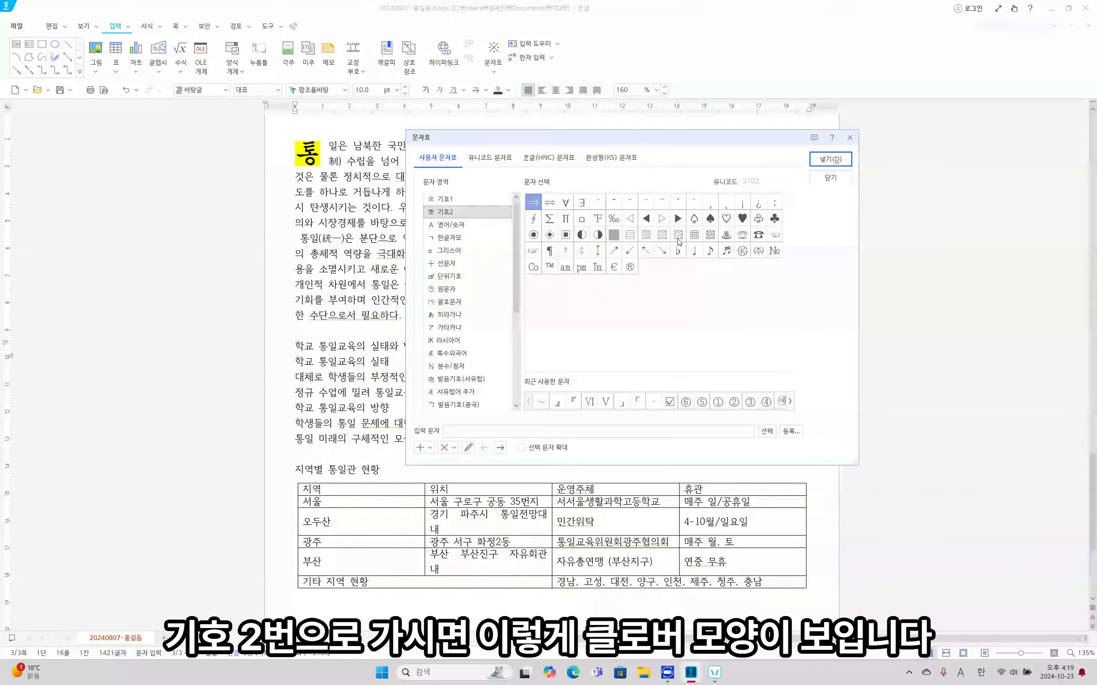
{"action": "left_click", "coordinate": [779, 220]}
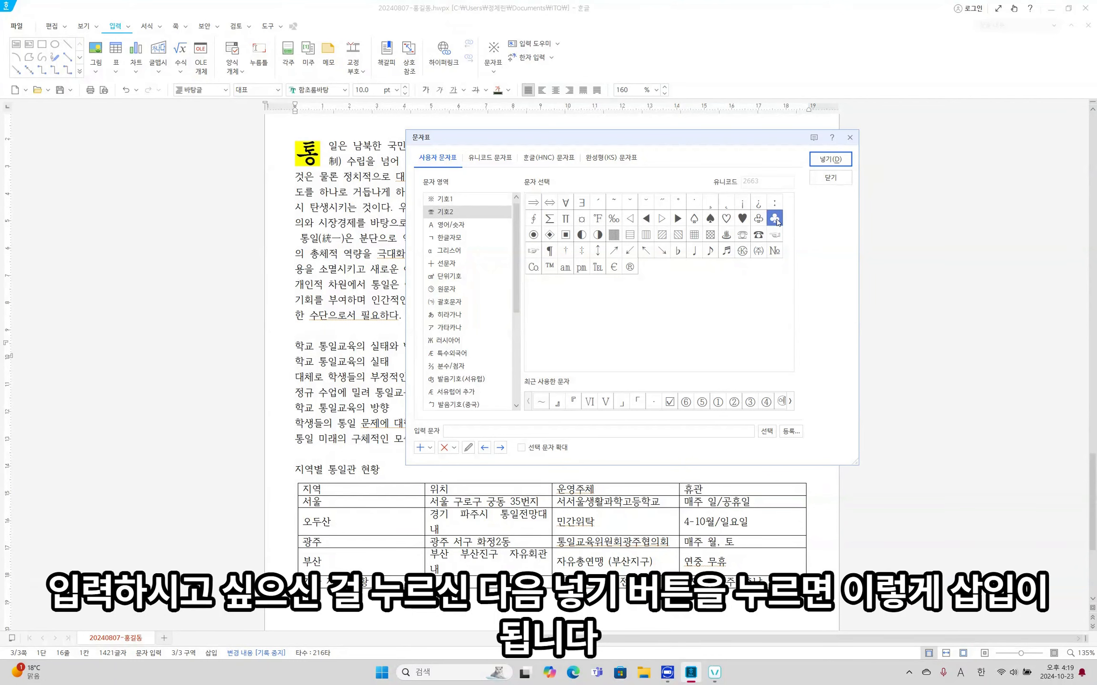
{"action": "left_click", "coordinate": [826, 159]}
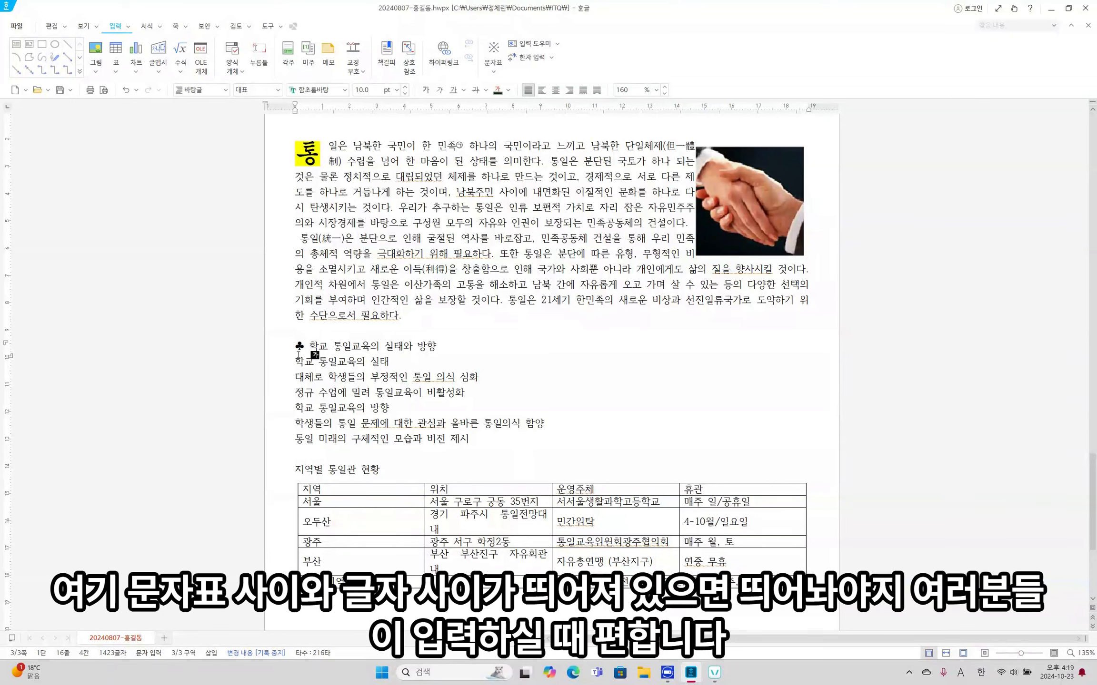
Insert the recently used ♣ symbol before the table title 지역별 통일관 현황, followed by a space.
{"action": "left_click", "coordinate": [295, 470]}
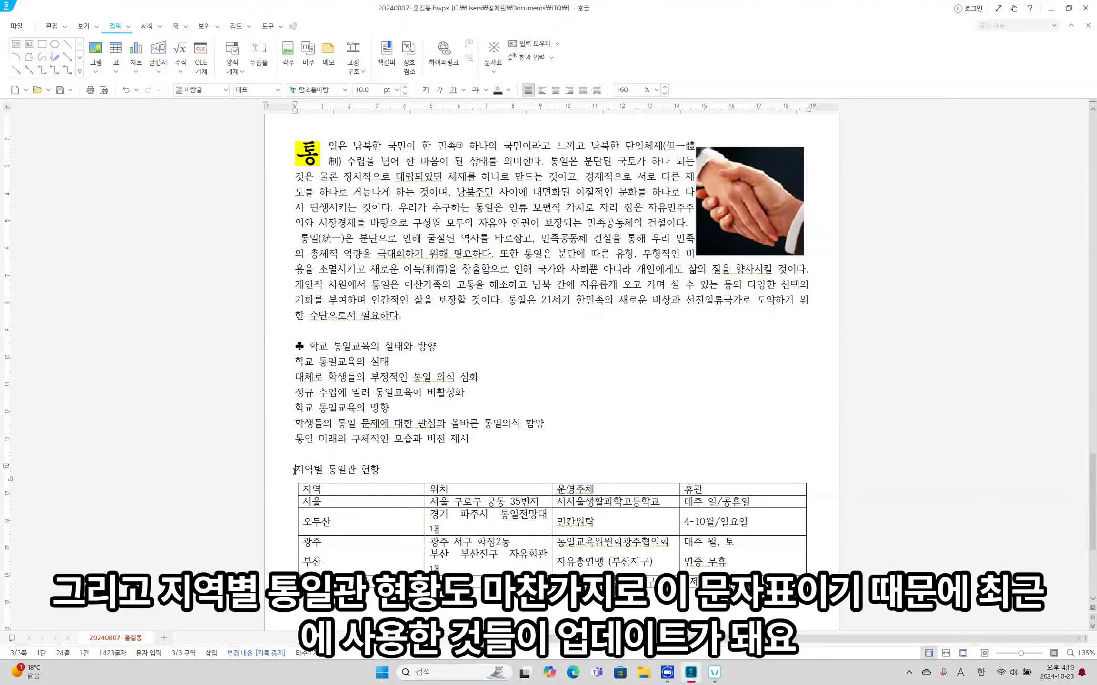
{"action": "left_click", "coordinate": [490, 69]}
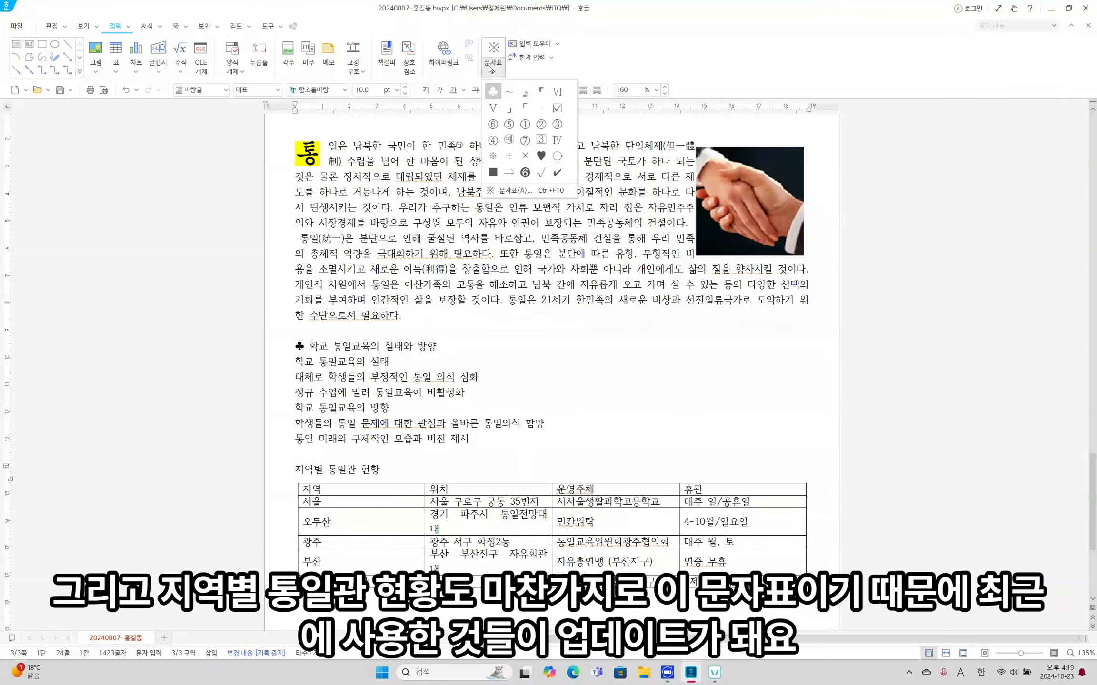
{"action": "left_click", "coordinate": [493, 92]}
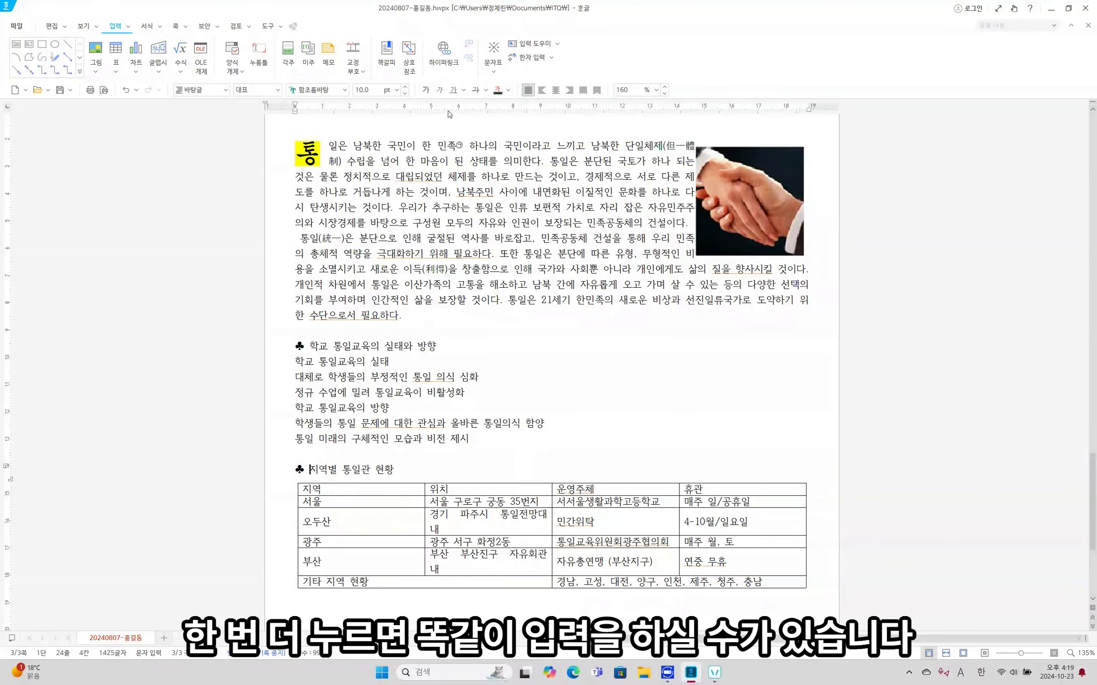
{"action": "left_click", "coordinate": [287, 349]}
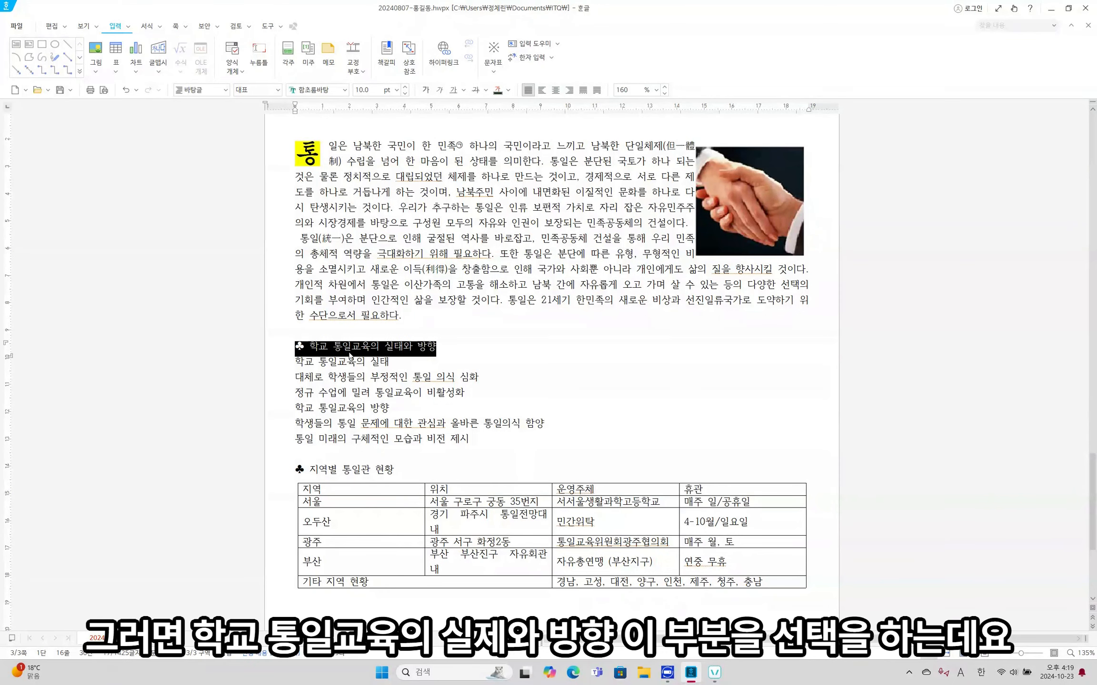
{"action": "left_click", "coordinate": [469, 353]}
{"action": "left_click_drag", "start_coordinate": [294, 346], "coordinate": [449, 350]}
{"action": "left_click", "coordinate": [449, 350]}
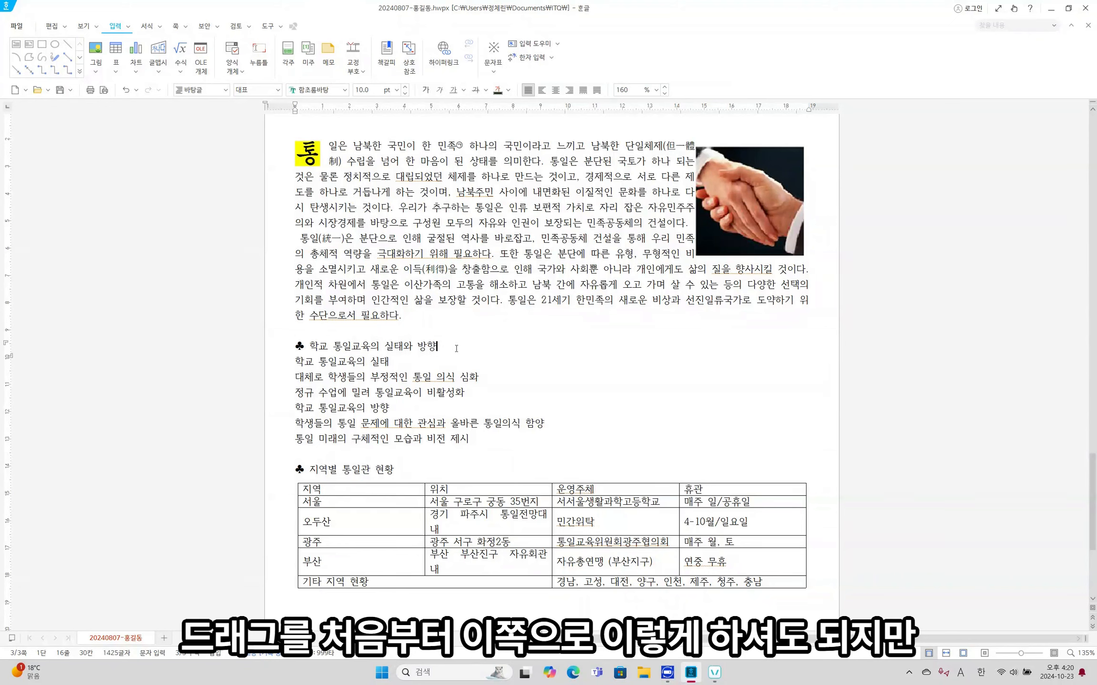
Set the font of the whole heading line ♣ 학교 통일교육의 실태와 방향 to 궁서, searching among all fonts.
{"action": "left_click", "coordinate": [281, 350]}
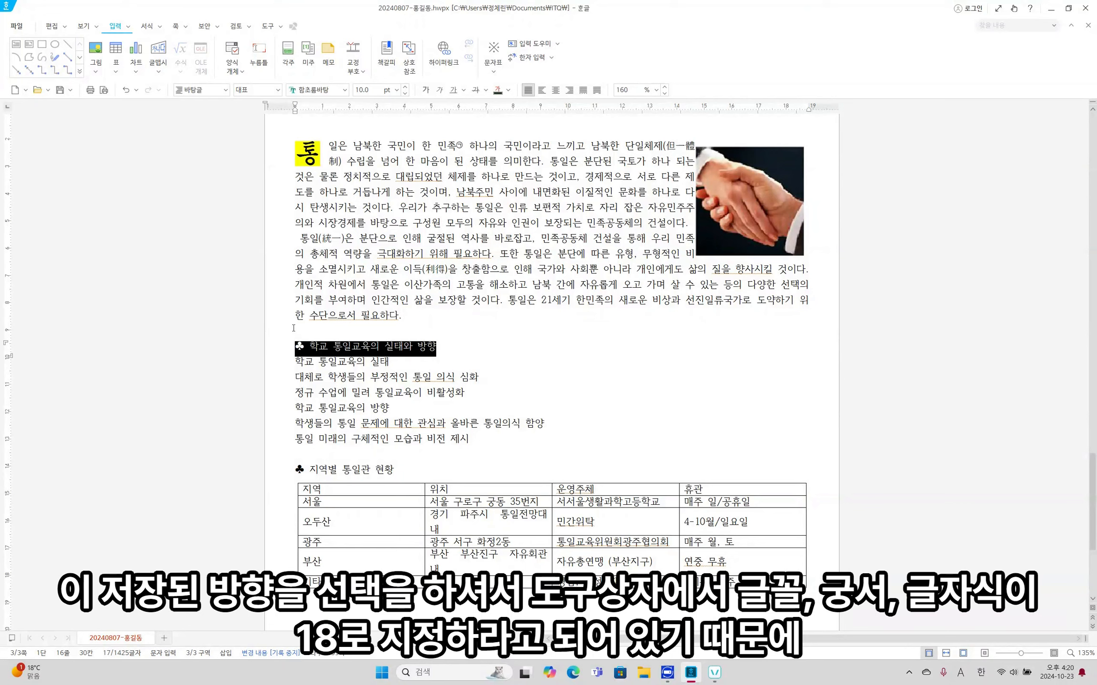
{"action": "left_click", "coordinate": [344, 90]}
{"action": "type", "text": "rnd"}
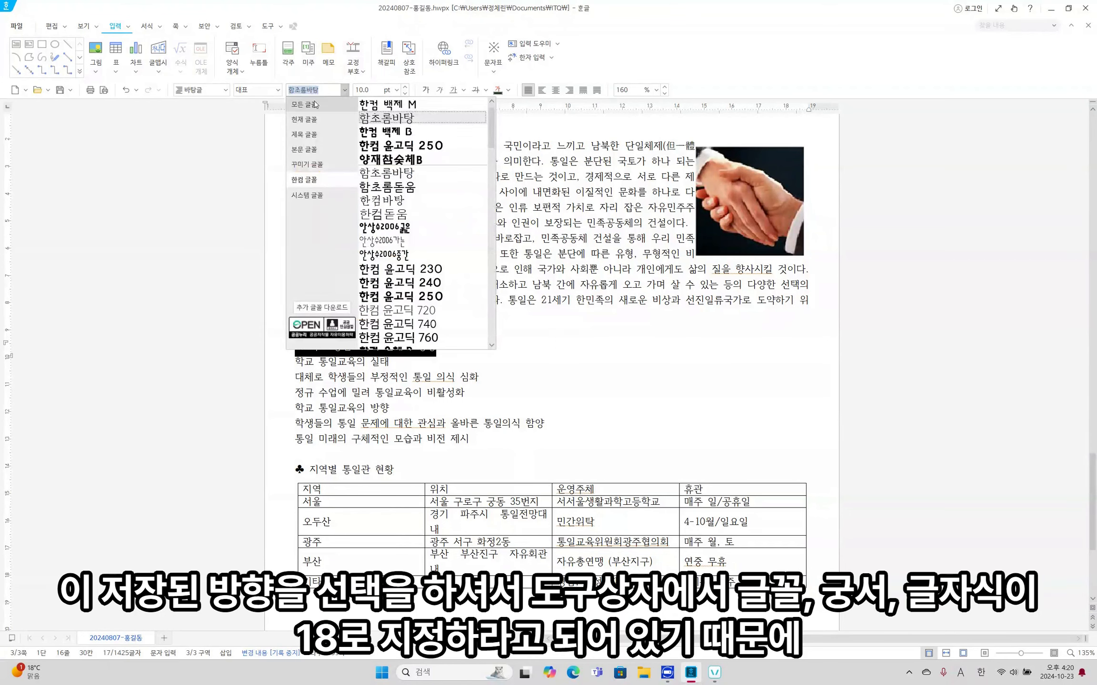
{"action": "key", "text": "BackSpace"}
{"action": "key", "text": "BackSpace"}
{"action": "key", "text": "BackSpace"}
{"action": "key", "text": "Hangul"}
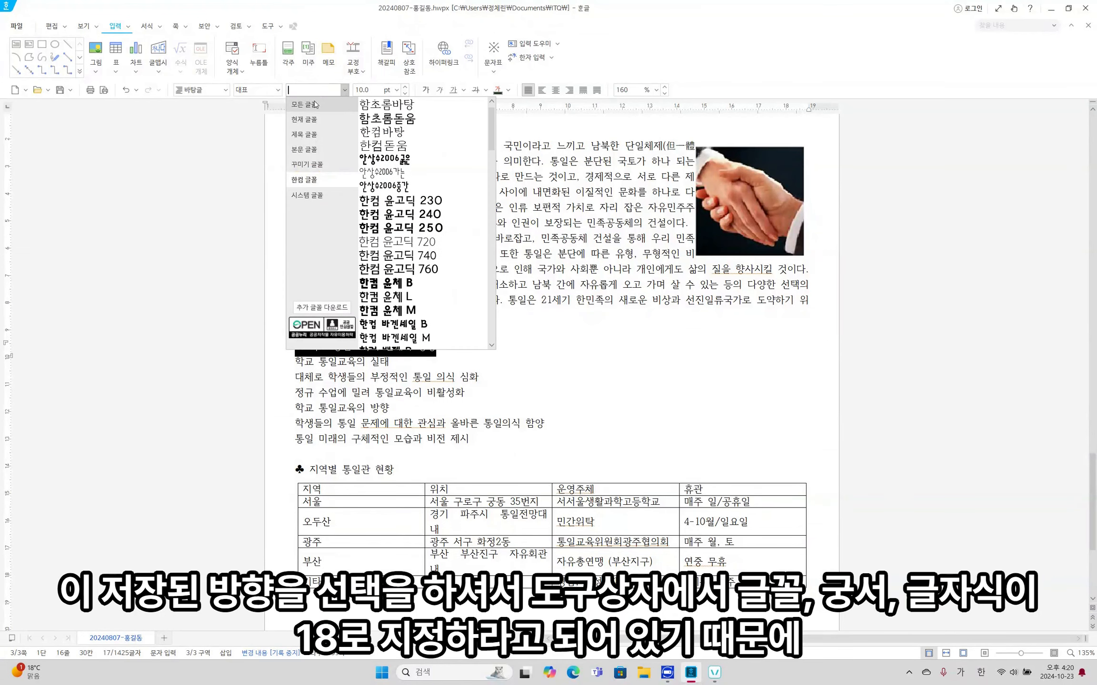
{"action": "left_click", "coordinate": [314, 104]}
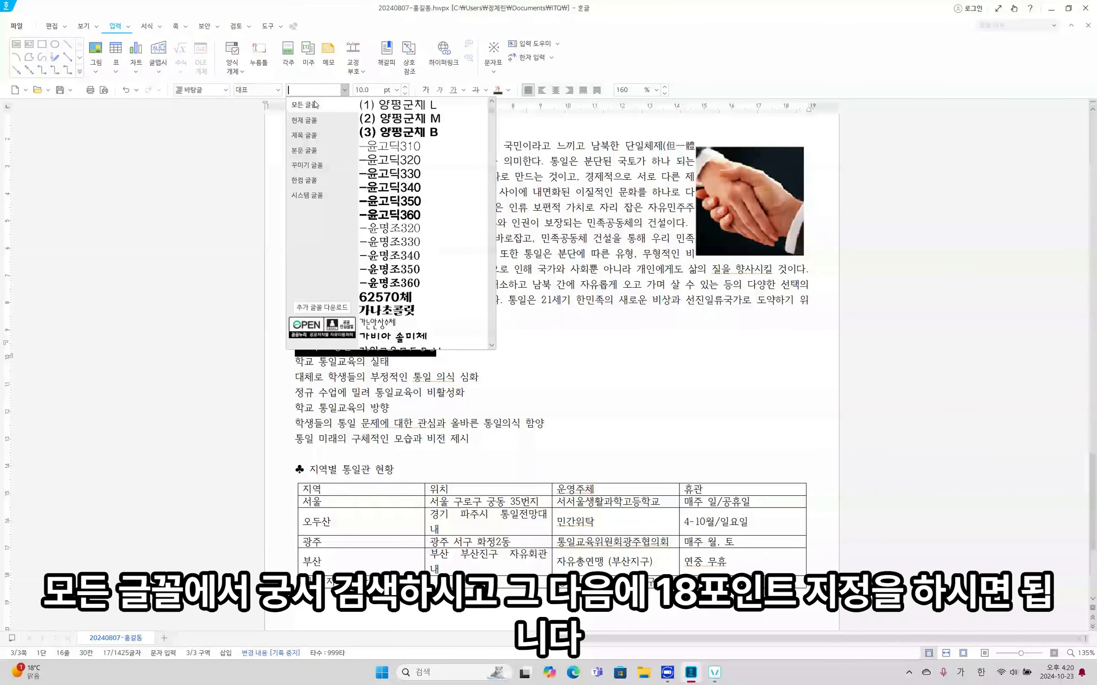
{"action": "type", "text": "궁"}
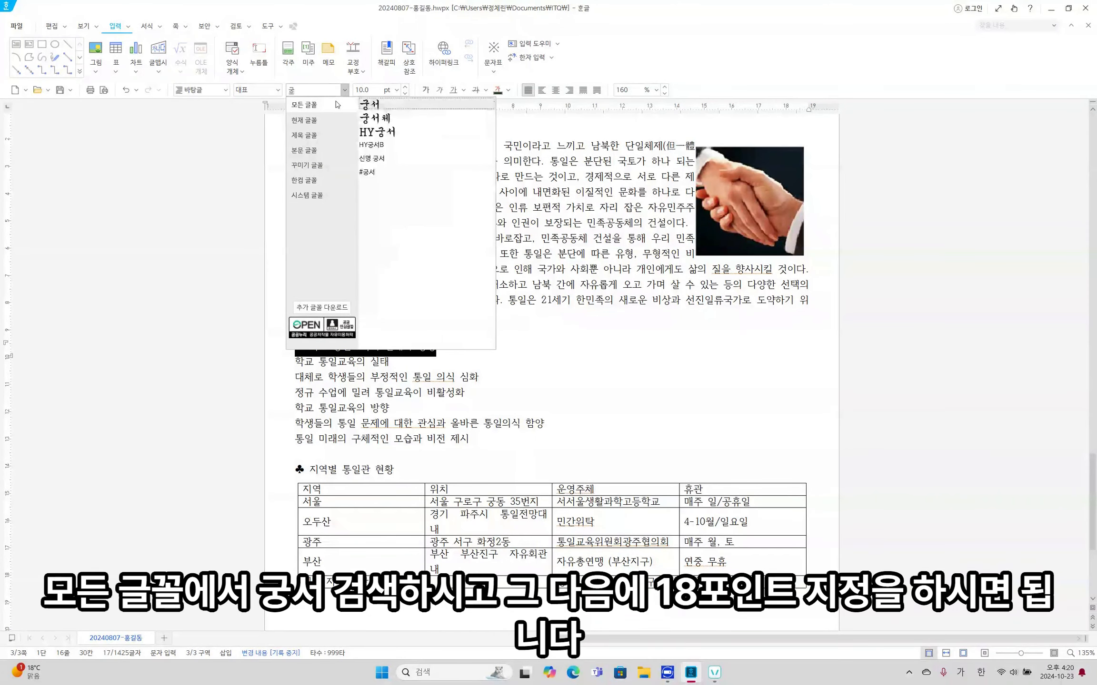
{"action": "left_click", "coordinate": [369, 100]}
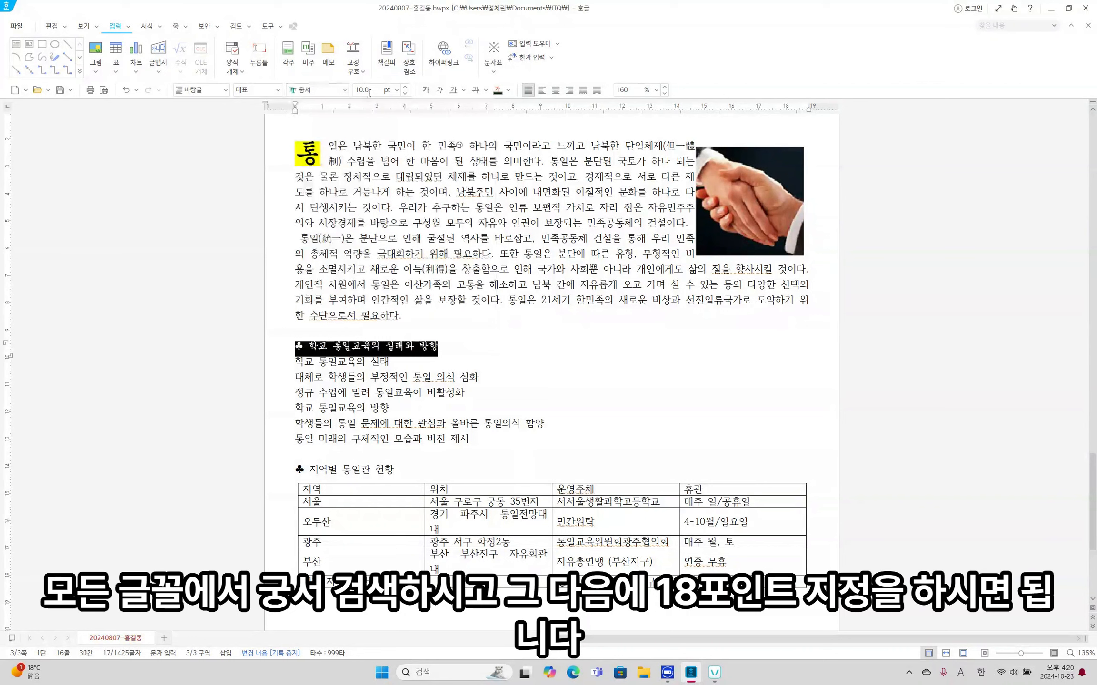
{"action": "left_click", "coordinate": [369, 92]}
{"action": "type", "text": "1878"}
{"action": "key", "text": "Return"}
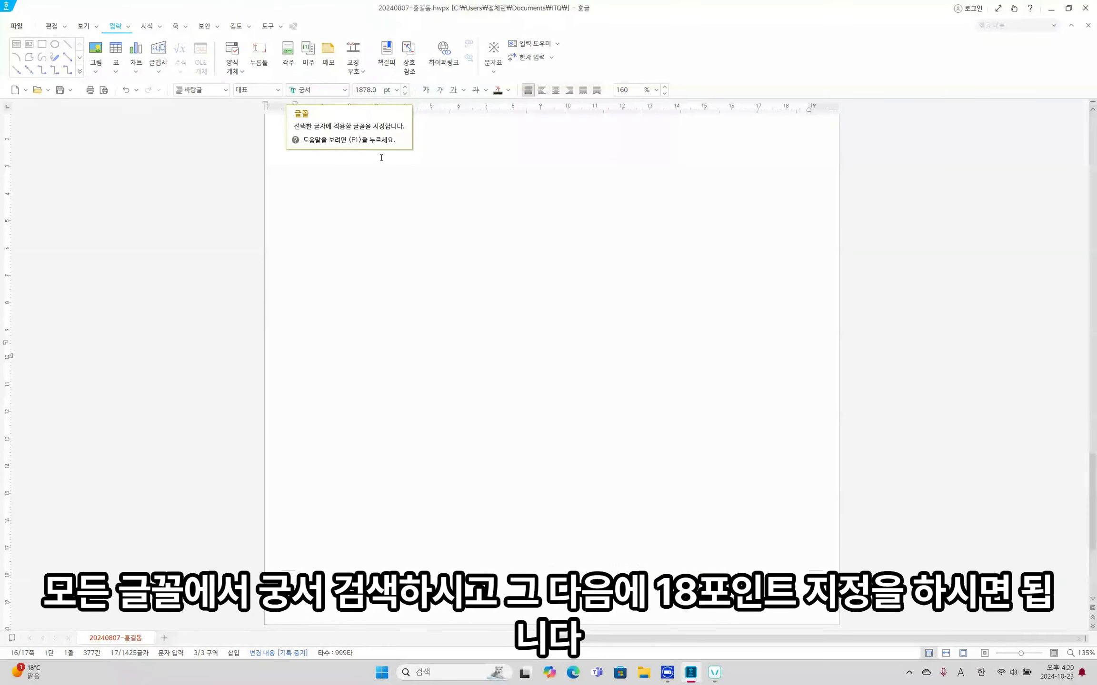
{"action": "key", "text": "ctrl+z"}
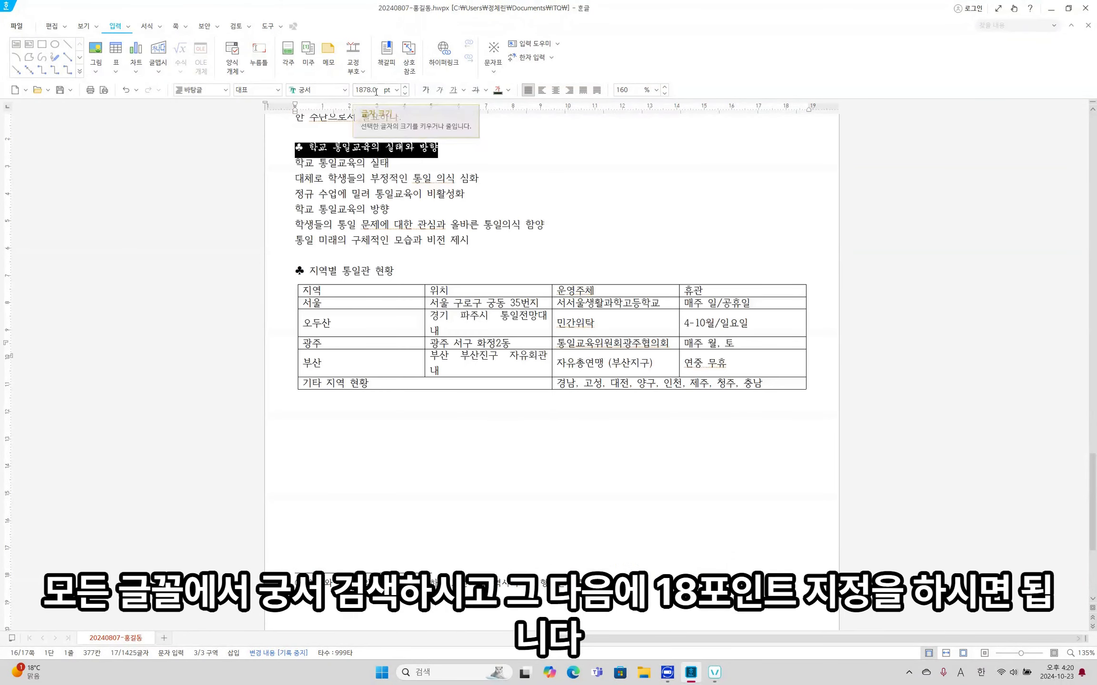
Set the font size of the heading ♣ 학교 통일교육의 실태와 방향 to 18 pt and deselect it.
{"action": "left_click", "coordinate": [357, 92]}
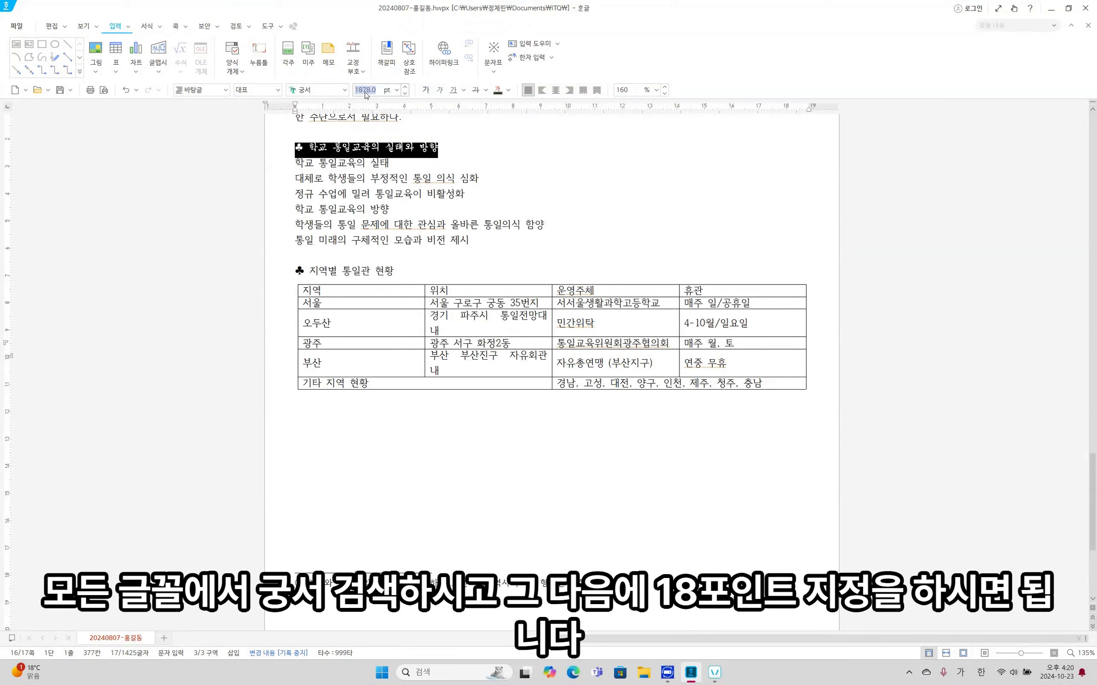
{"action": "type", "text": "18"}
{"action": "key", "text": "Return"}
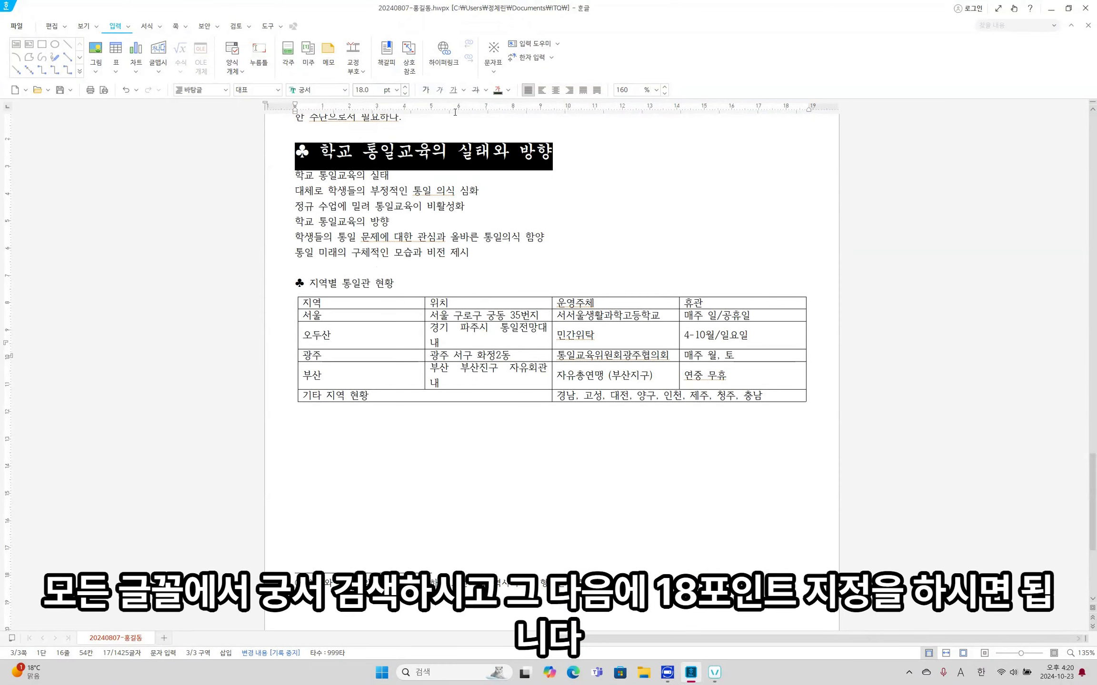
{"action": "left_click", "coordinate": [391, 222]}
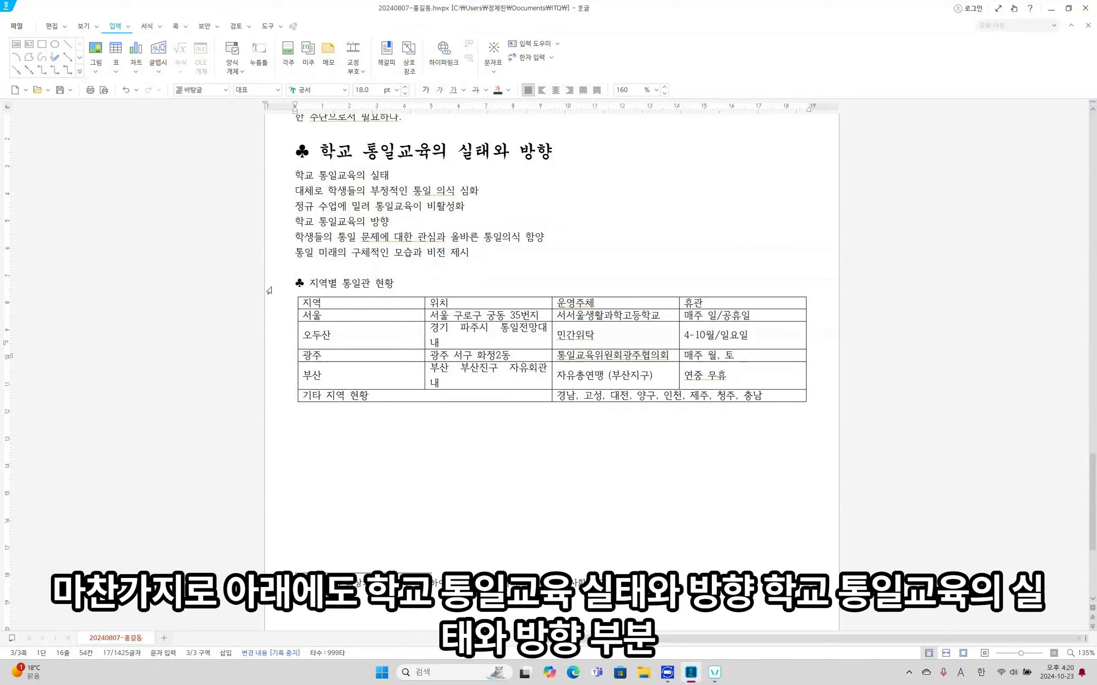
Open the character shape settings for the heading text 학교 통일교육의 실태와 방향, excluding its ♣, and choose white as the text colour.
{"action": "scroll", "coordinate": [438, 182], "scroll_direction": "up", "scroll_amount": 1}
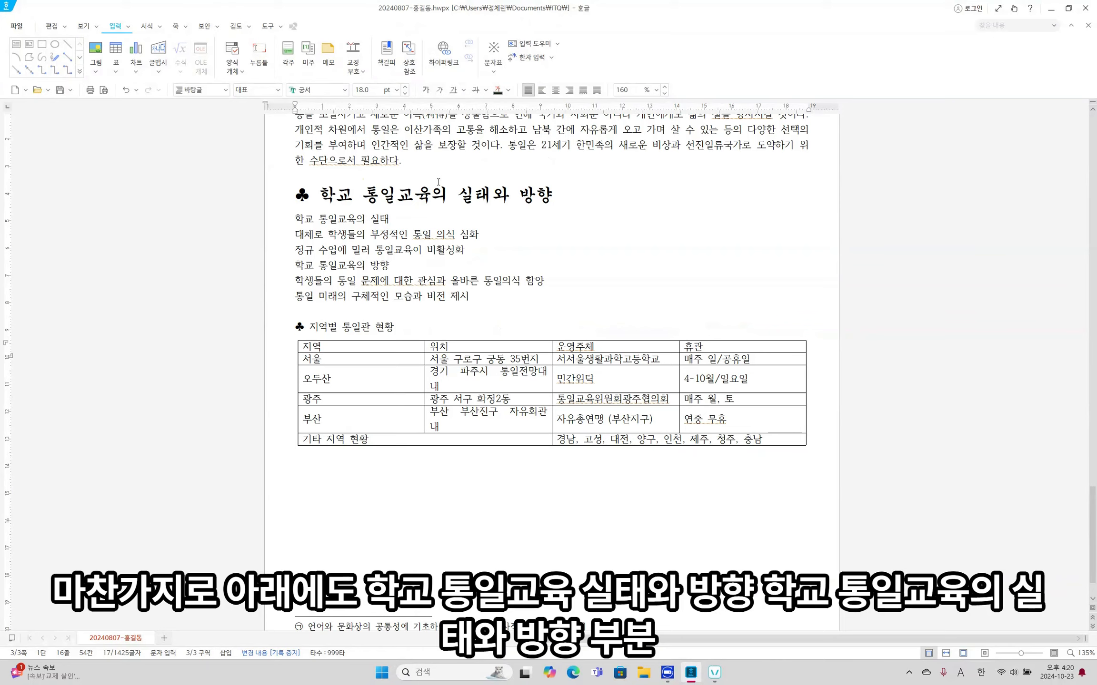
{"action": "scroll", "coordinate": [437, 182], "scroll_direction": "up", "scroll_amount": 2}
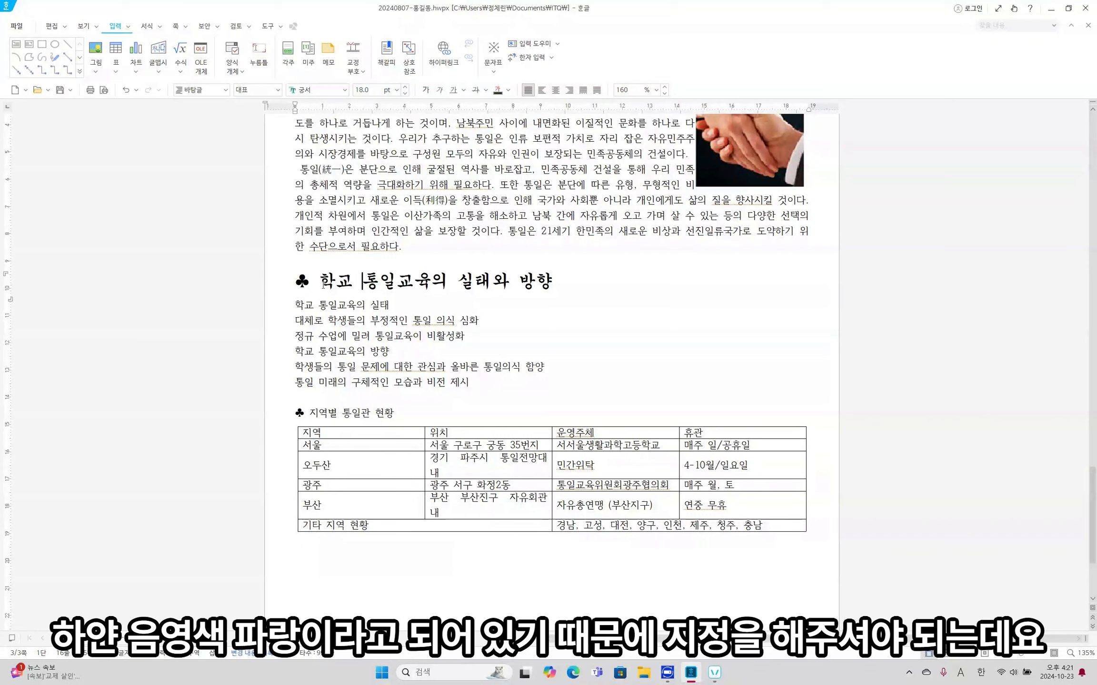
{"action": "left_click_drag", "start_coordinate": [324, 284], "coordinate": [293, 280]}
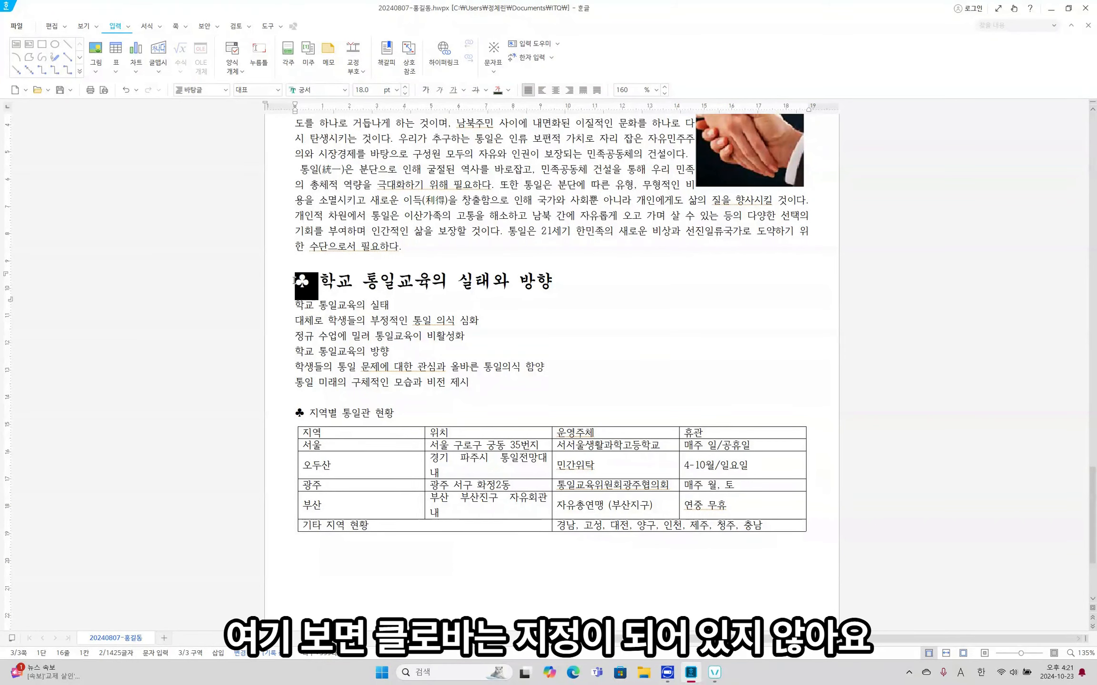
{"action": "left_click", "coordinate": [325, 284]}
{"action": "left_click_drag", "start_coordinate": [325, 284], "coordinate": [560, 287]}
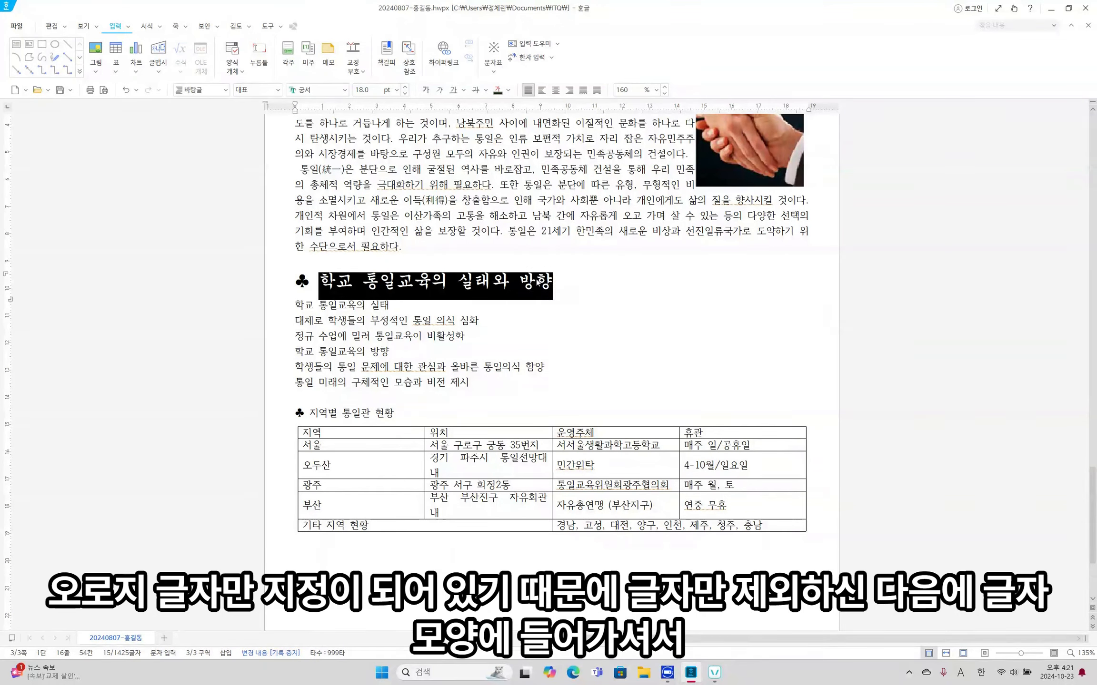
{"action": "right_click", "coordinate": [538, 281]}
{"action": "left_click", "coordinate": [570, 345]}
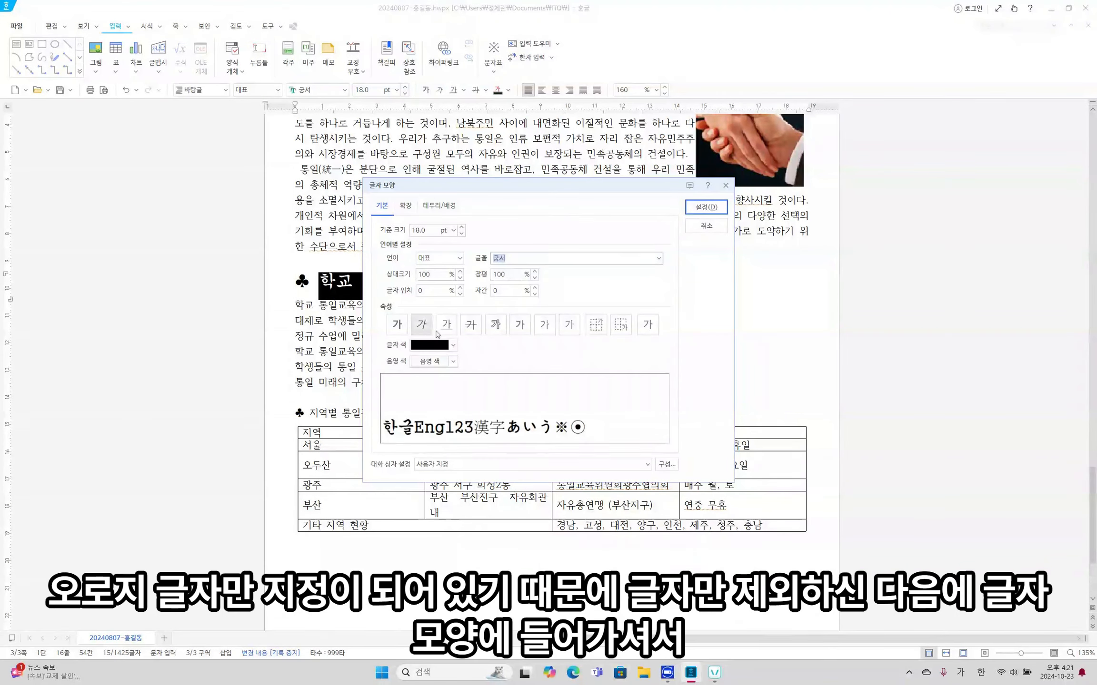
{"action": "left_click", "coordinate": [453, 345]}
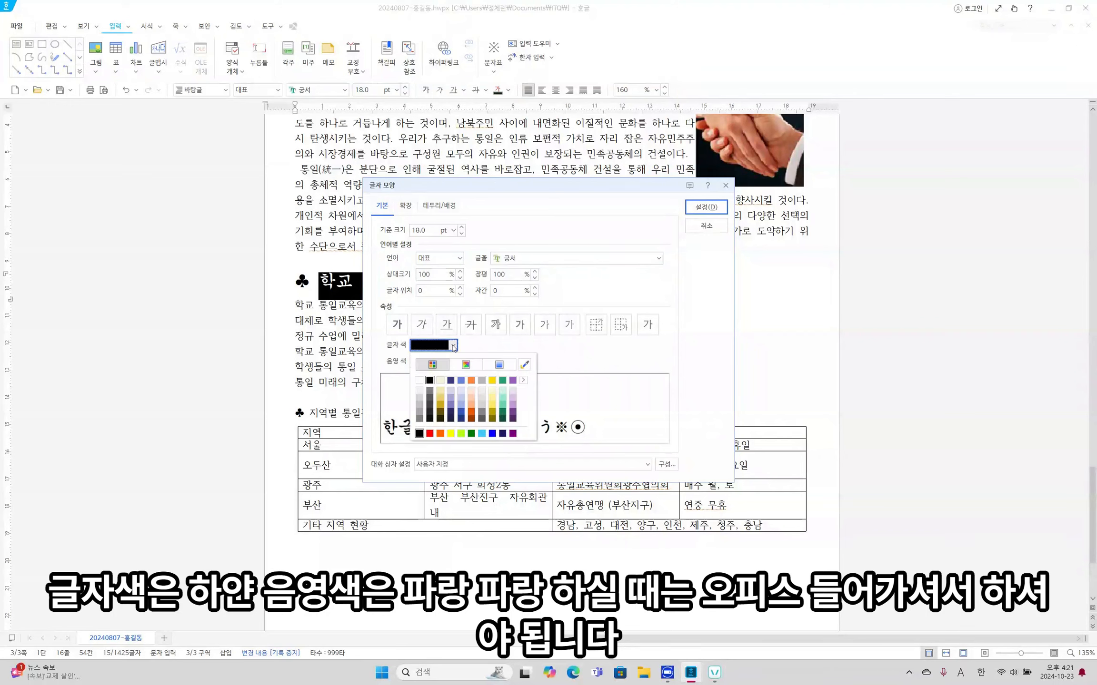
{"action": "left_click", "coordinate": [420, 380]}
Set the heading text's shading colour to blue with the 오피스 colour theme, apply the character settings and deselect the text.
{"action": "left_click", "coordinate": [453, 362]}
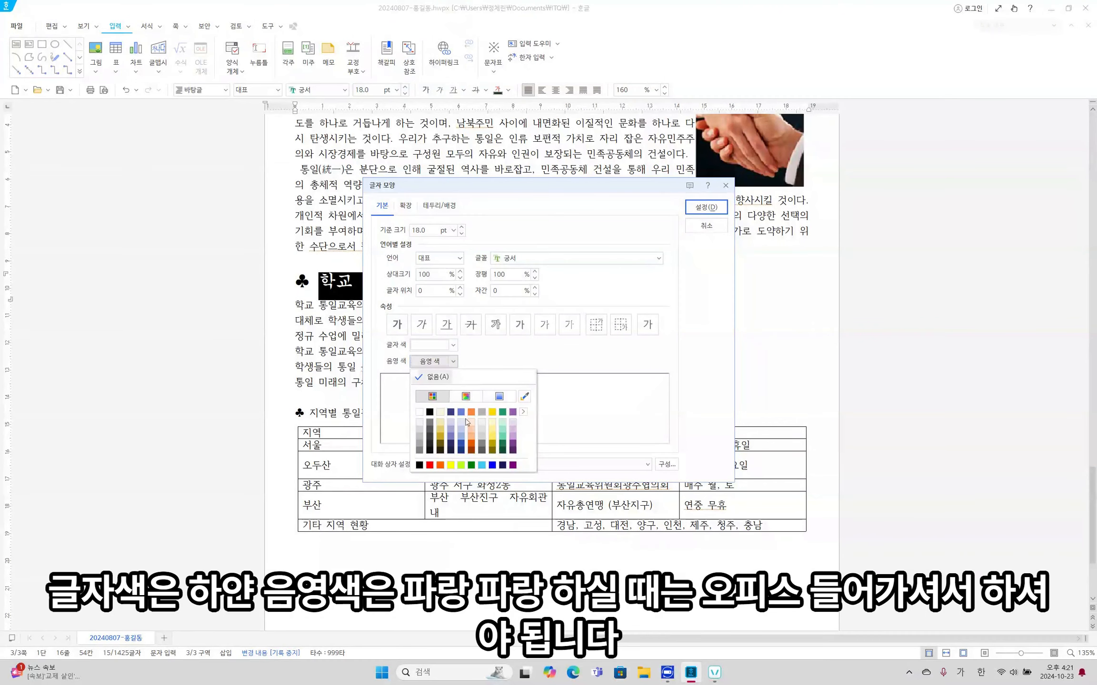
{"action": "left_click", "coordinate": [523, 412]}
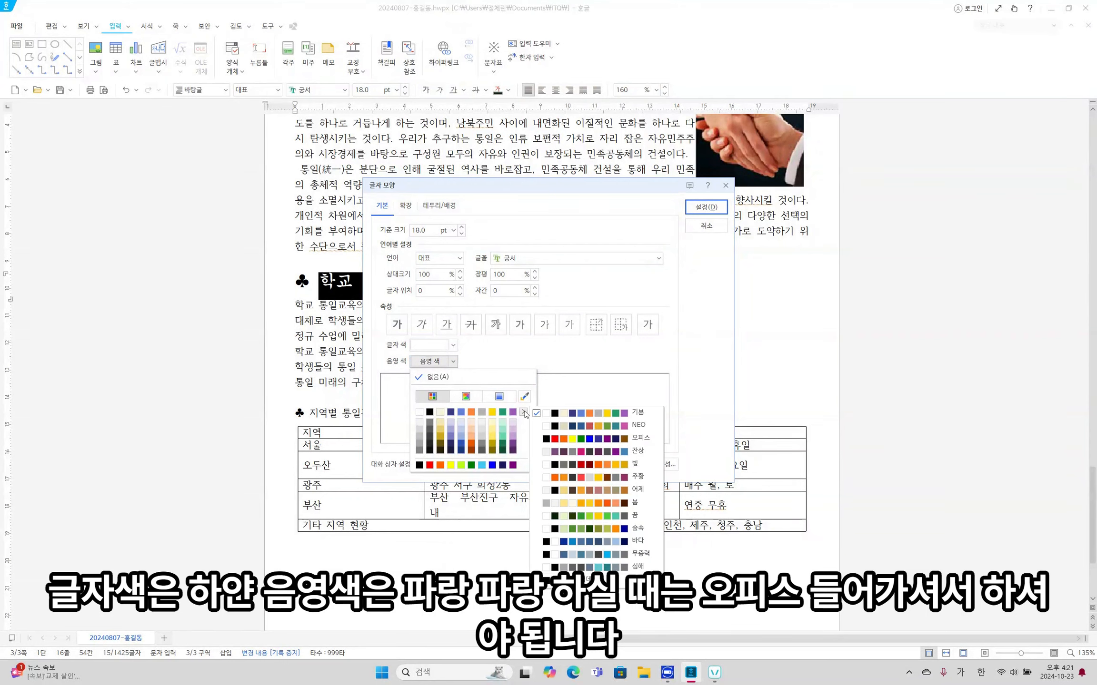
{"action": "left_click", "coordinate": [531, 438]}
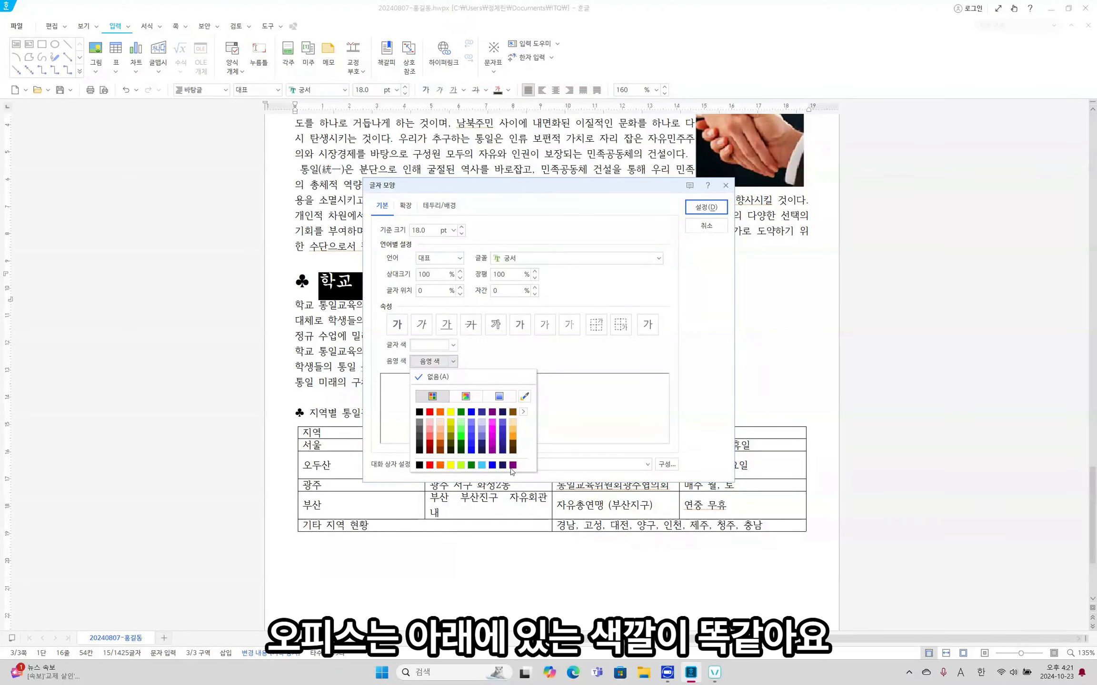
{"action": "left_click", "coordinate": [493, 466]}
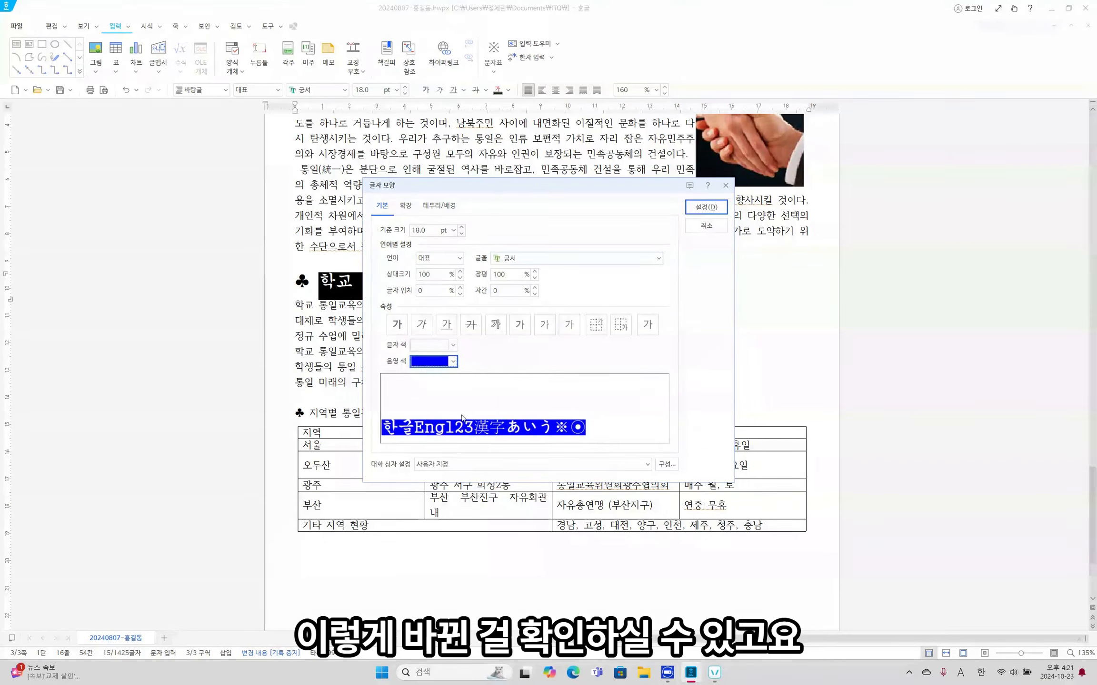
{"action": "left_click", "coordinate": [707, 207]}
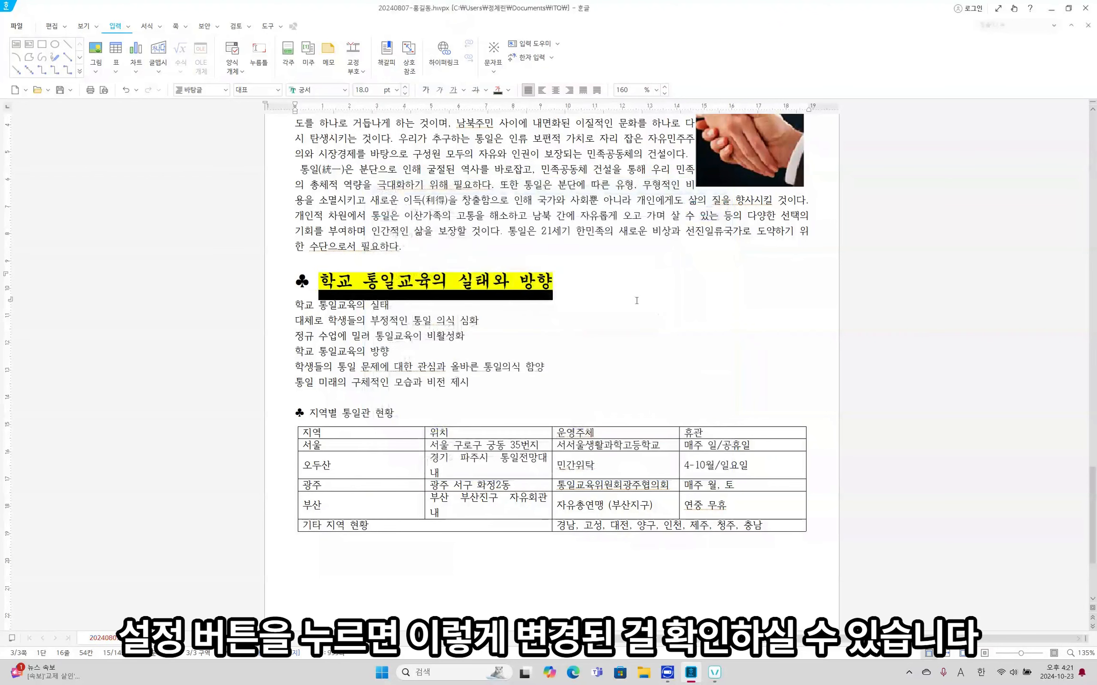
{"action": "left_click", "coordinate": [637, 300]}
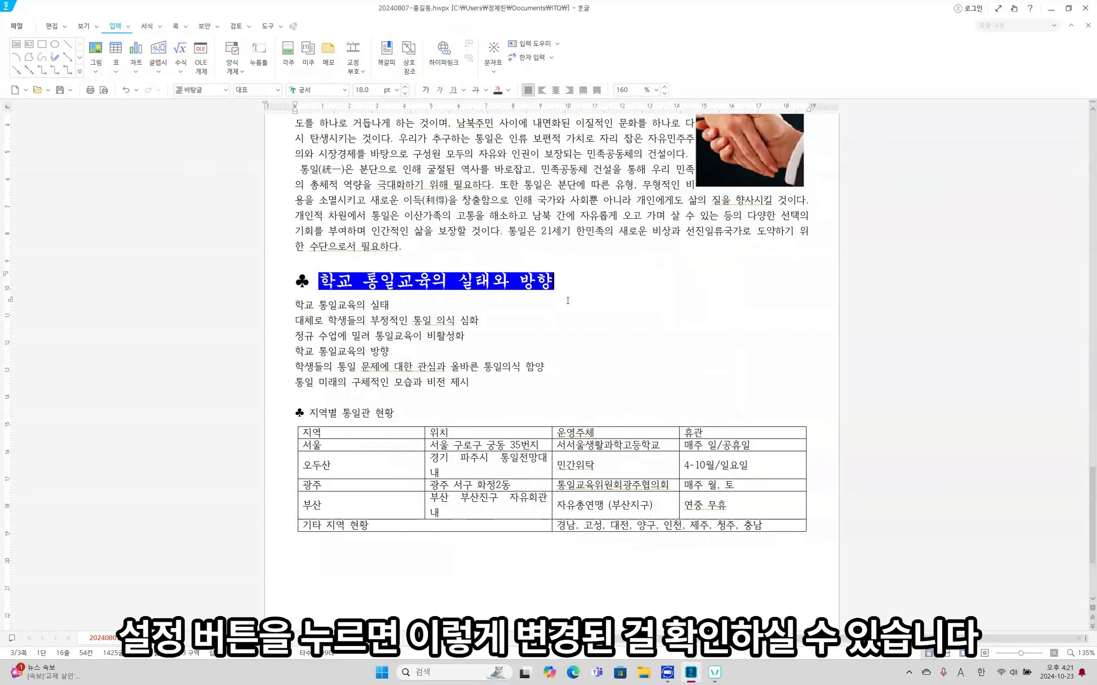